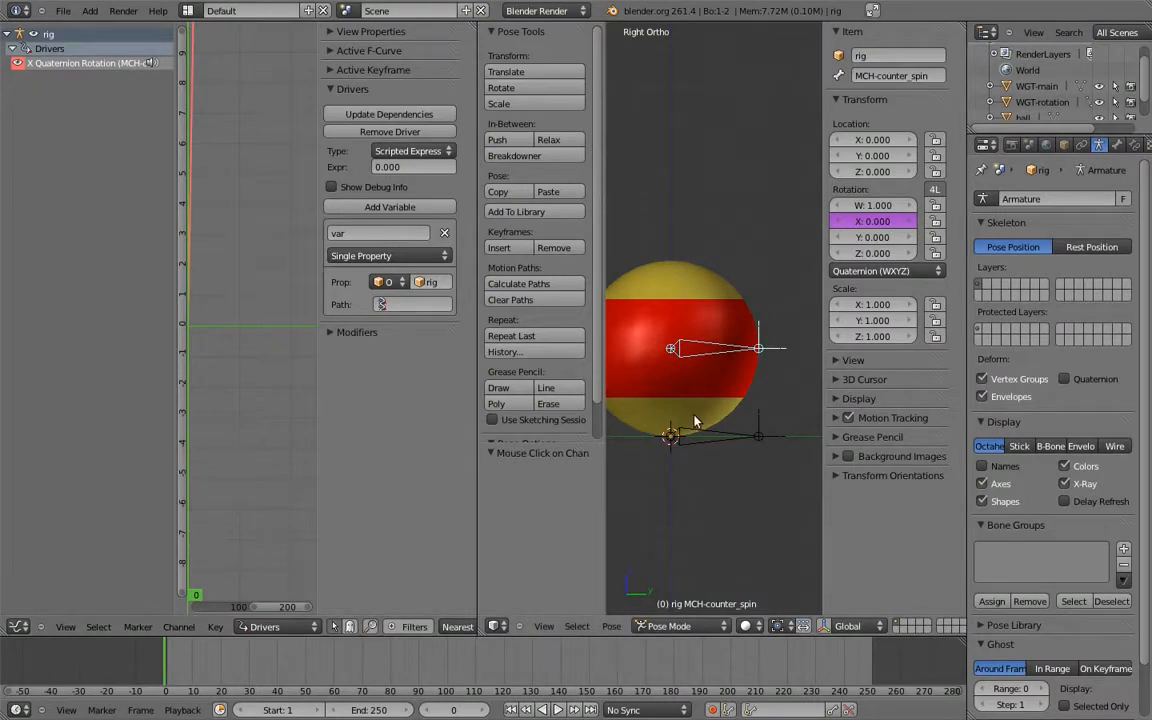
Step: Copy the main bone's quaternion rotation data path into the variable path of MCH-counter_spin's X rotation driver
right_click(718, 438)
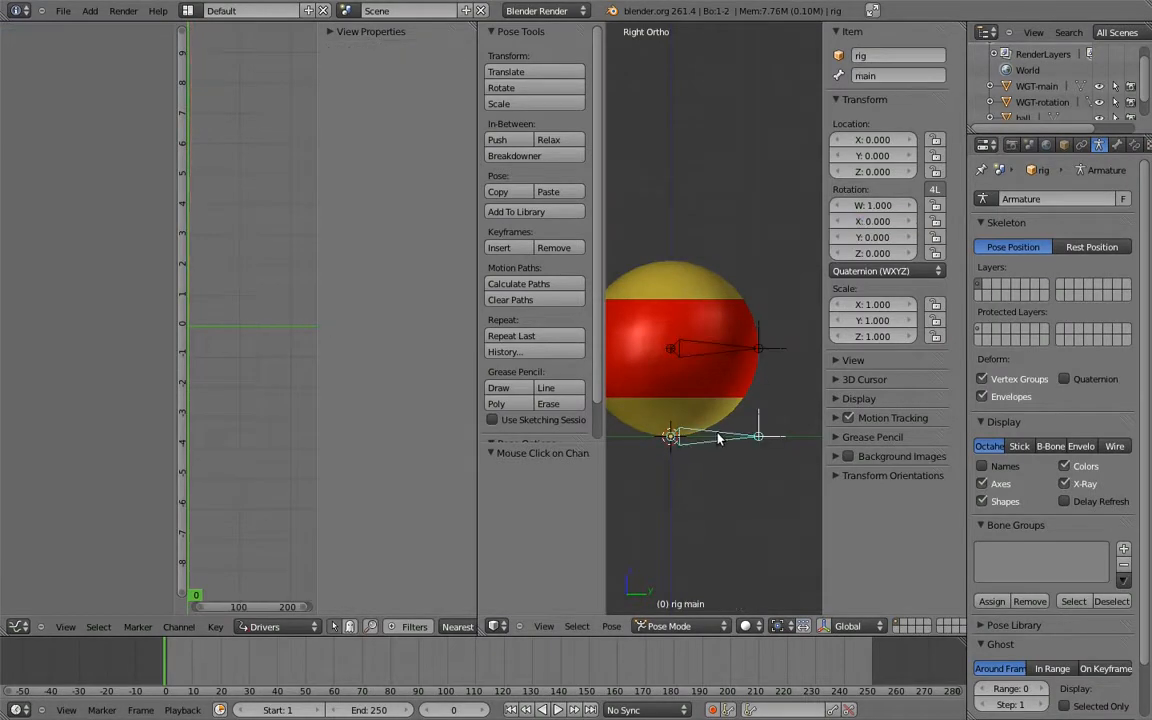
right_click(878, 222)
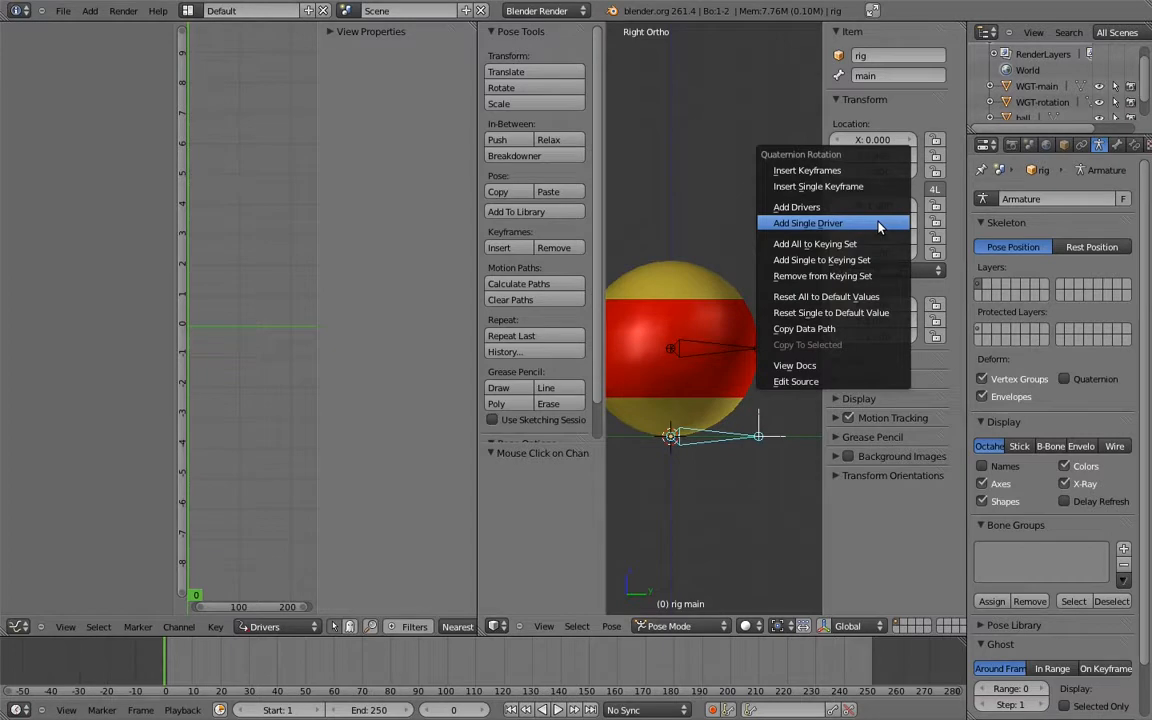
click(838, 335)
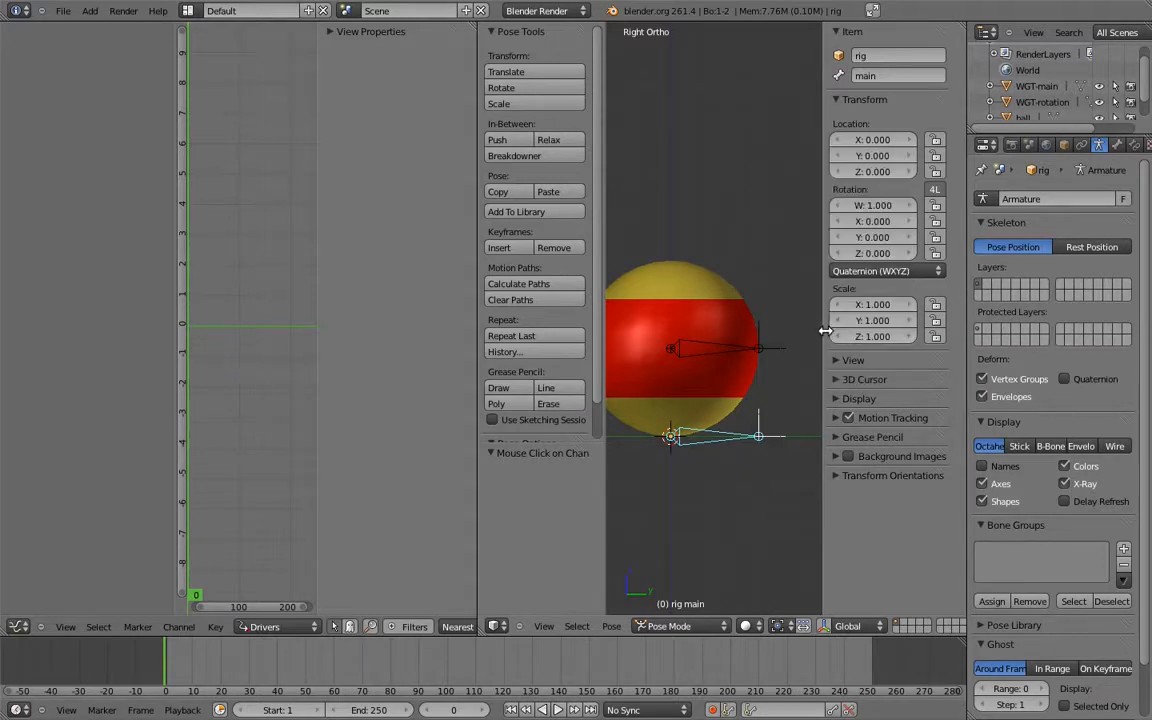
right_click(640, 314)
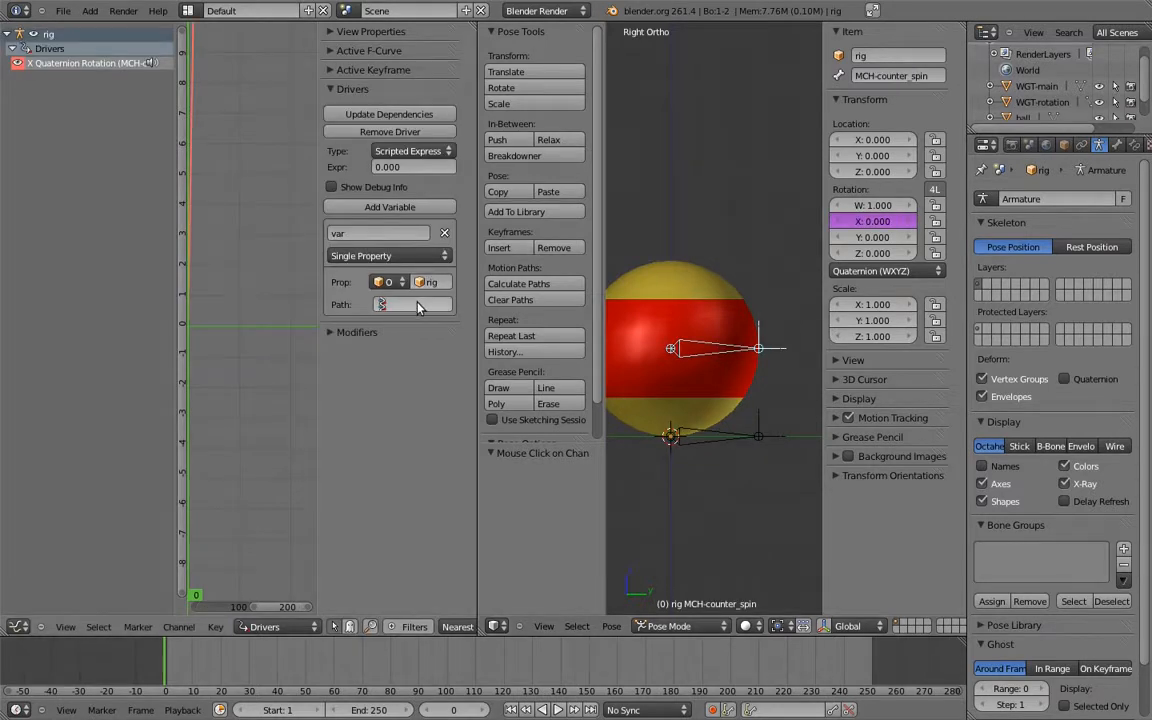
key(ctrl+v)
Step: Widen the driver settings area and append .x to the variable path pose.bones["main"].rotation_quaternion
drag(321, 235, 178, 232)
drag(478, 260, 612, 260)
drag(310, 269, 238, 270)
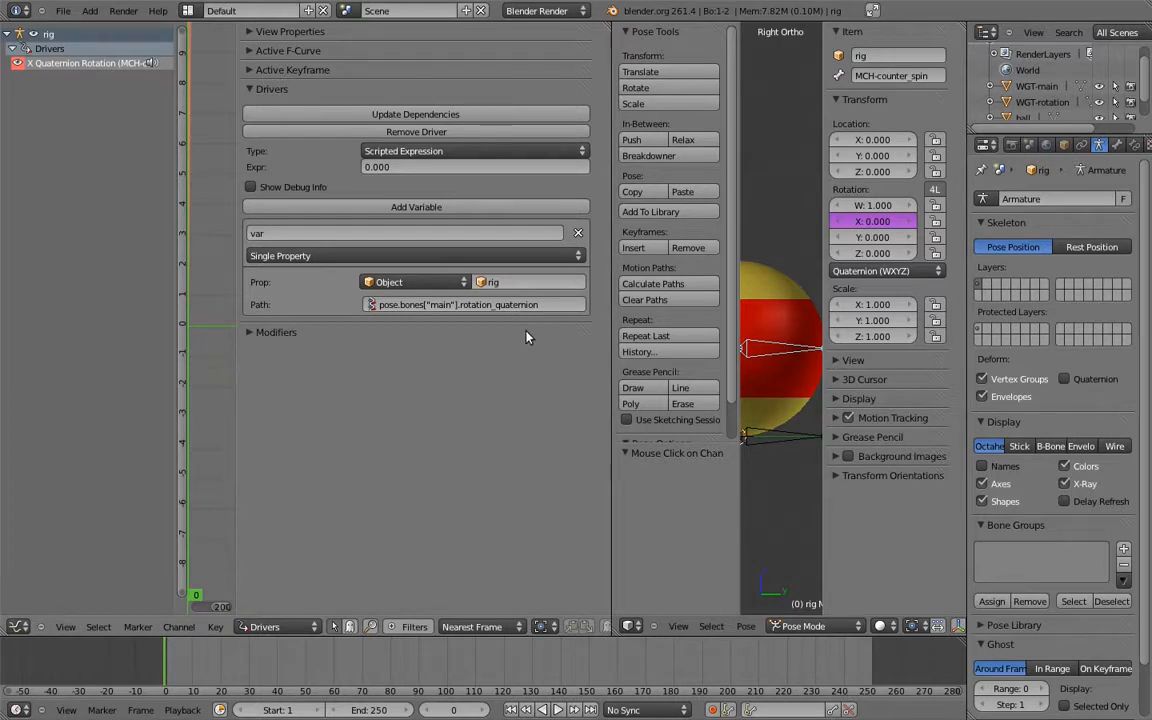
click(550, 306)
click(551, 309)
text(.x)
key(Return)
Step: Set the X rotation driver's type to Sum Values and update its dependencies
click(476, 155)
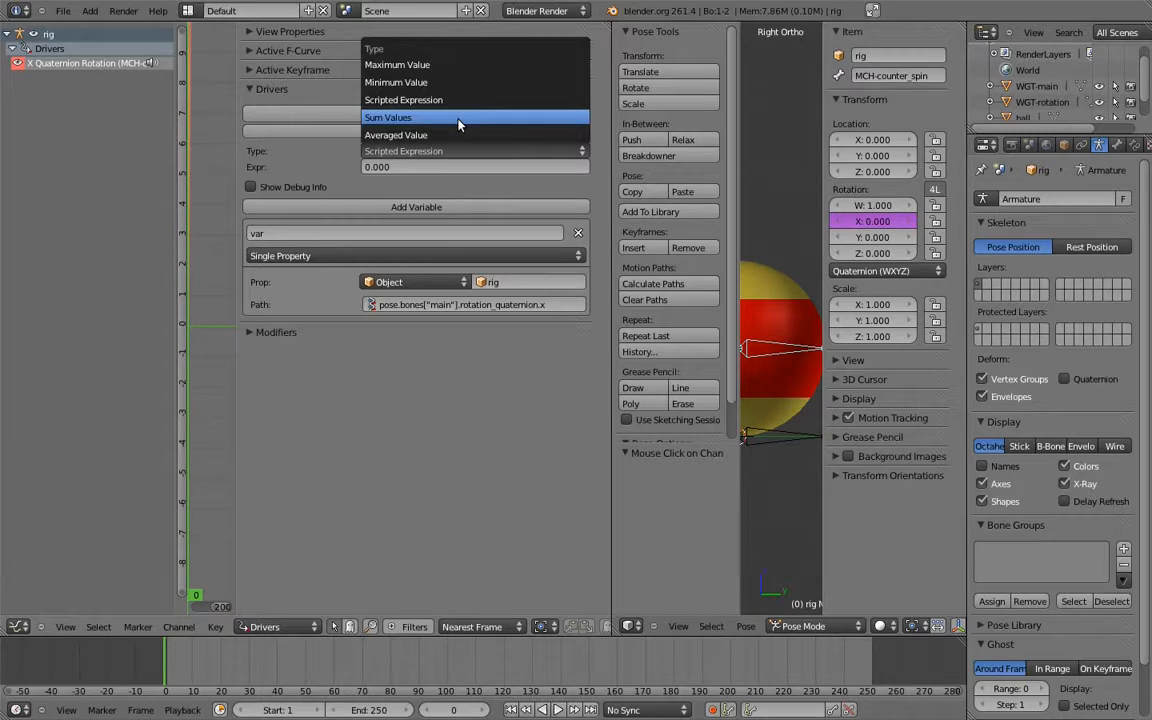
click(460, 121)
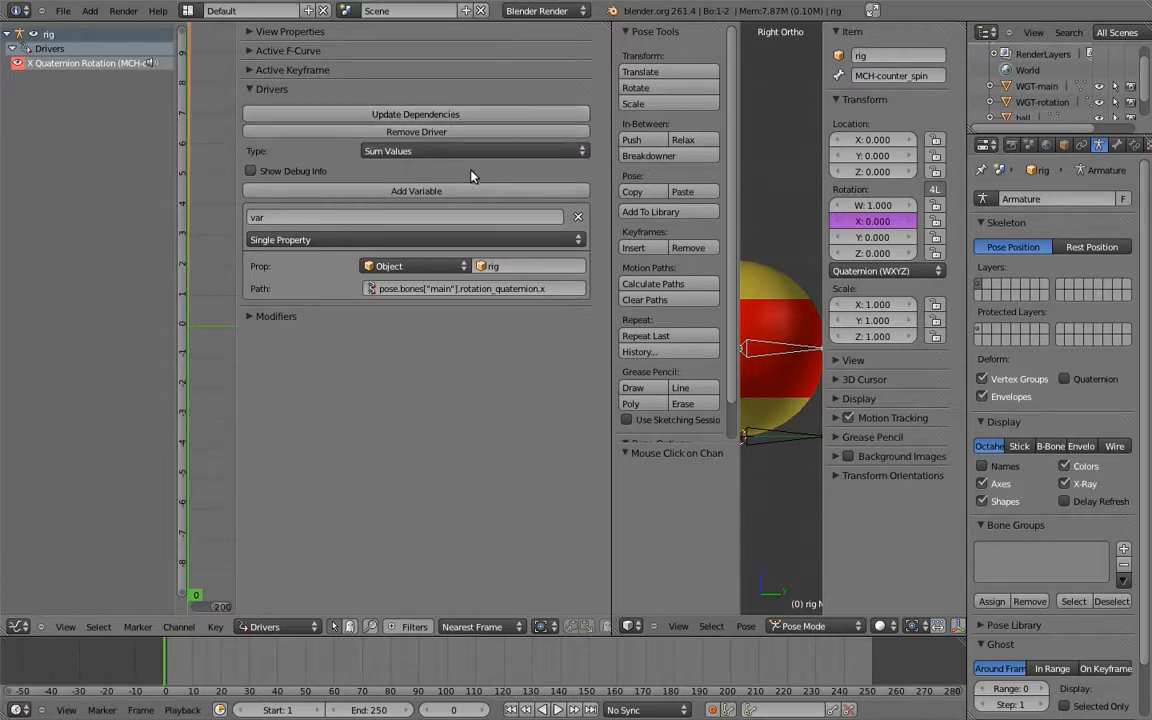
click(437, 114)
Step: Trackball-rotate the main bone slightly from the front view to test the X rotation driver
drag(612, 220, 414, 220)
key(KP_1)
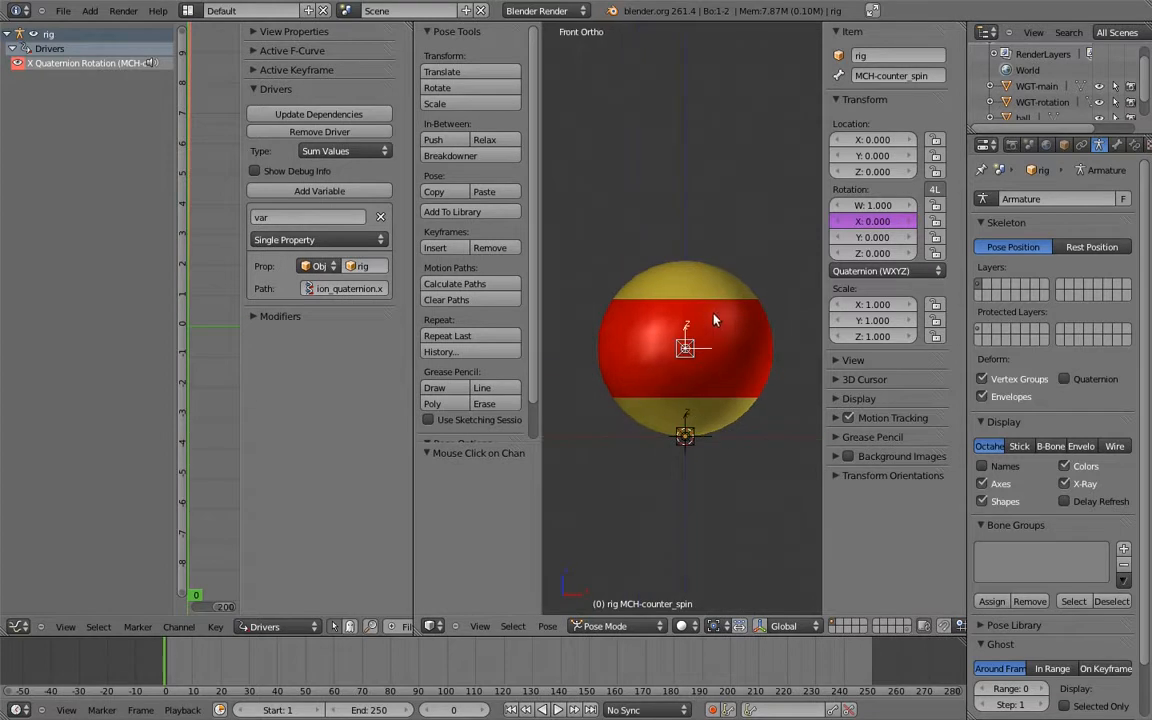
right_click(683, 431)
key(r)
key(r)
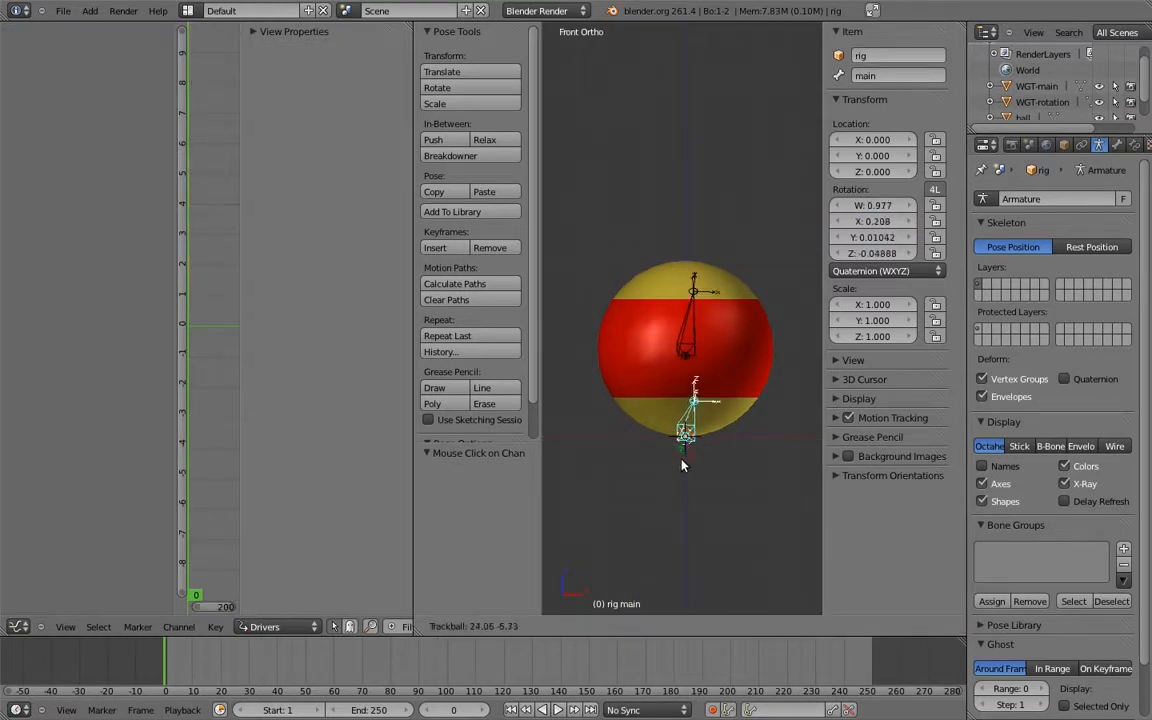
click(685, 450)
Step: Compare the rotation values of the main and MCH-counter_spin bones, and clear the main bone's rotation
right_click(689, 331)
right_click(693, 400)
right_click(688, 331)
right_click(693, 400)
right_click(688, 331)
right_click(693, 402)
right_click(695, 334)
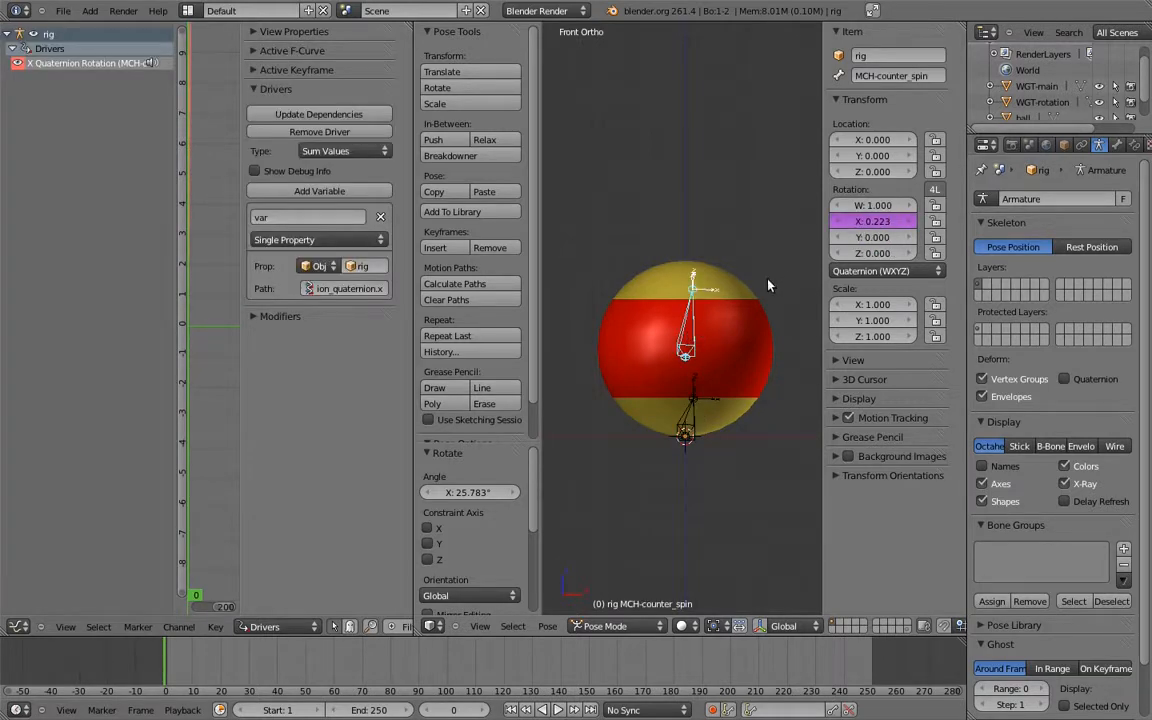
right_click(689, 398)
key(alt+r)
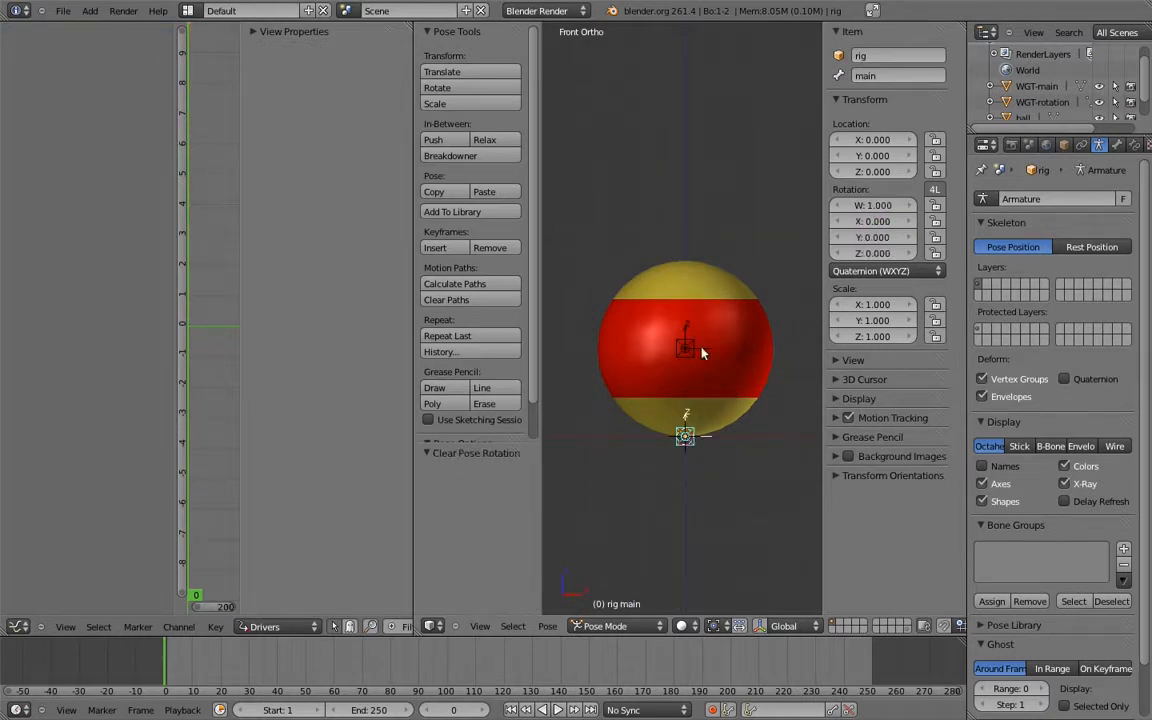
Step: Copy MCH-counter_spin's X quaternion rotation driver onto its Y, Z and W rotation channels
right_click(689, 347)
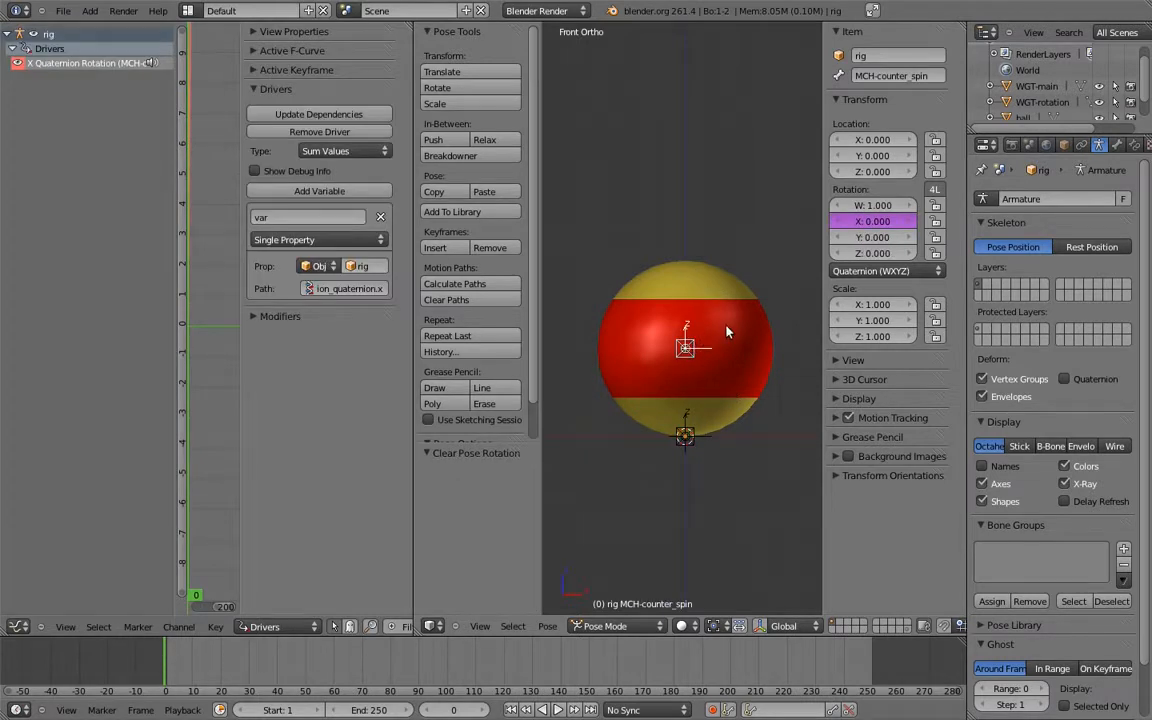
right_click(866, 221)
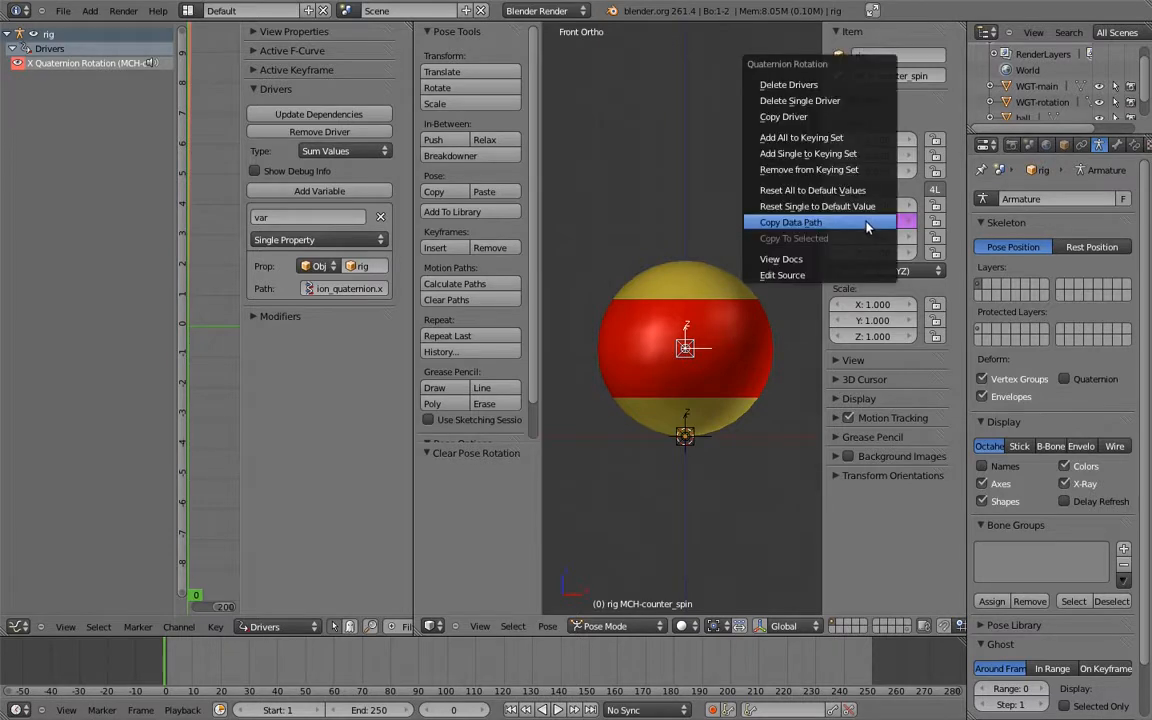
click(857, 117)
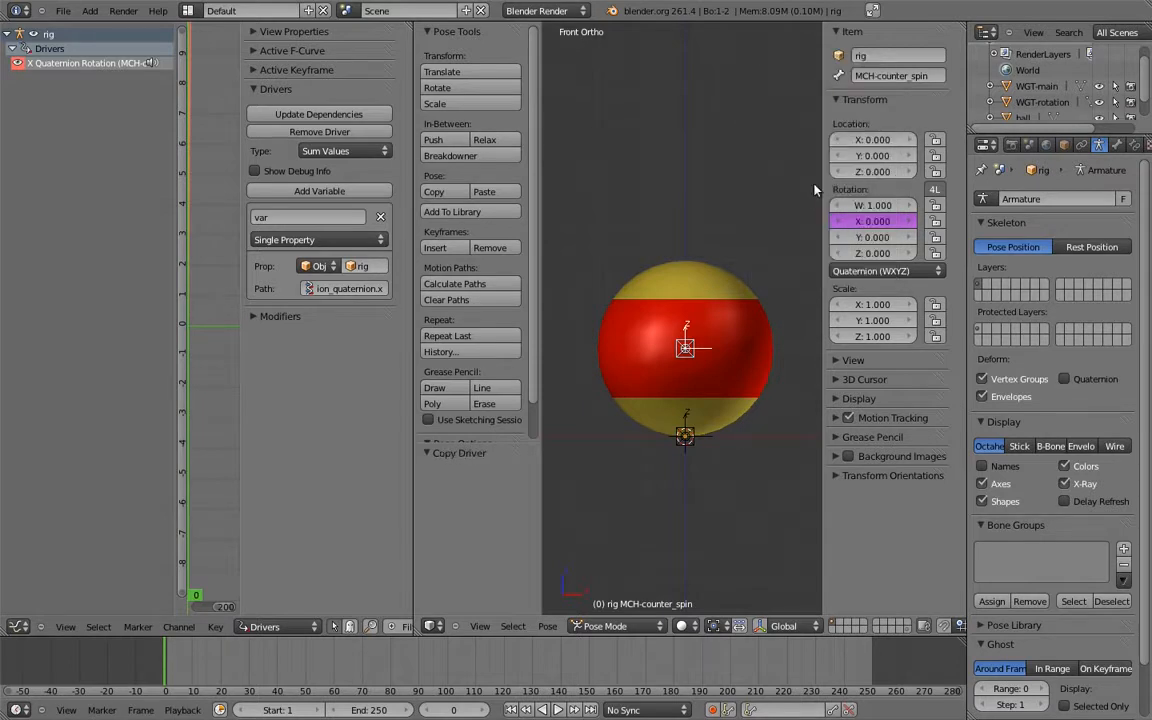
right_click(858, 238)
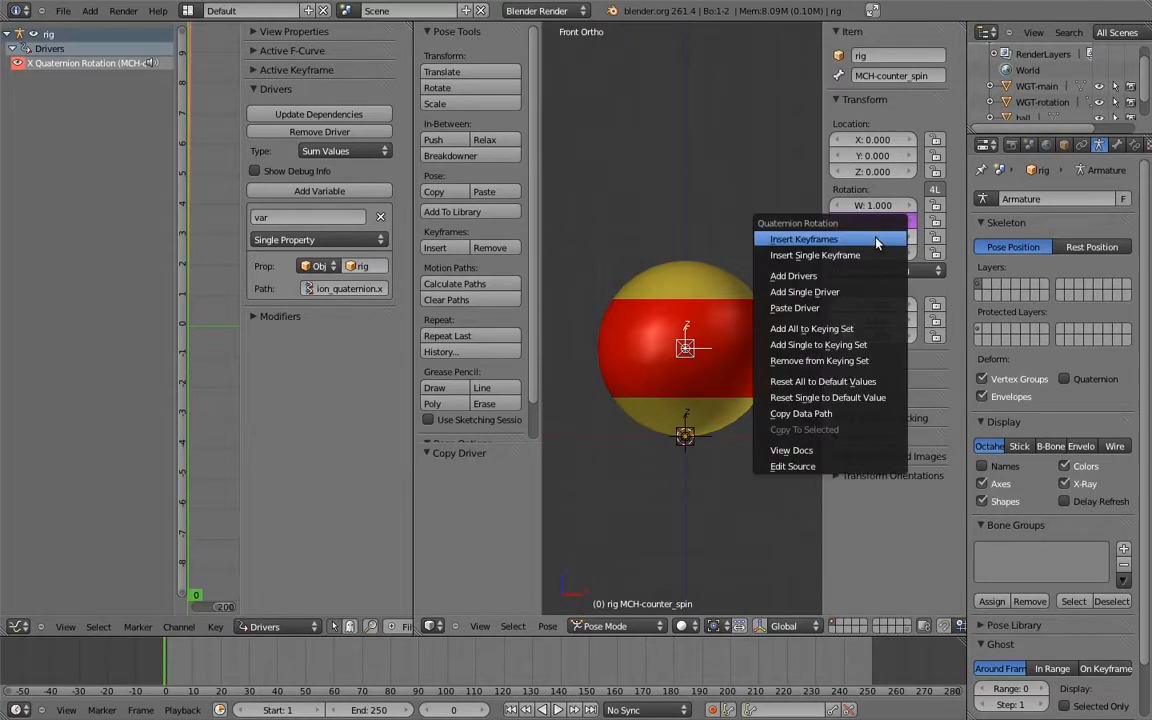
click(808, 309)
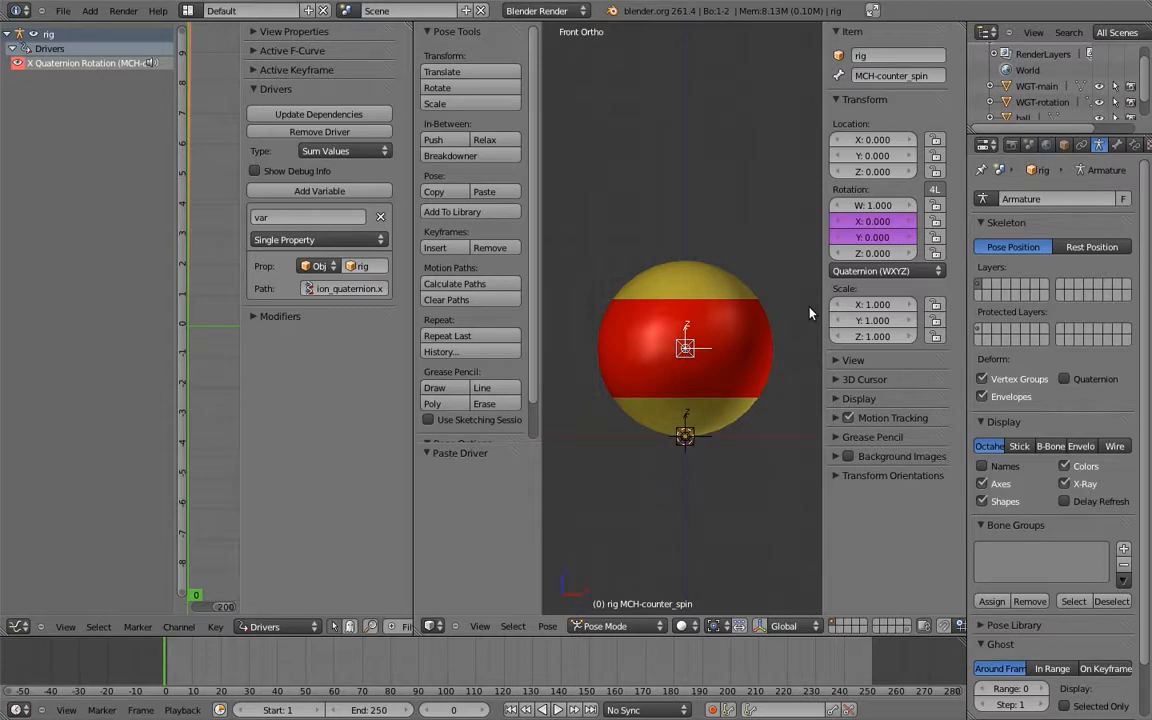
right_click(868, 256)
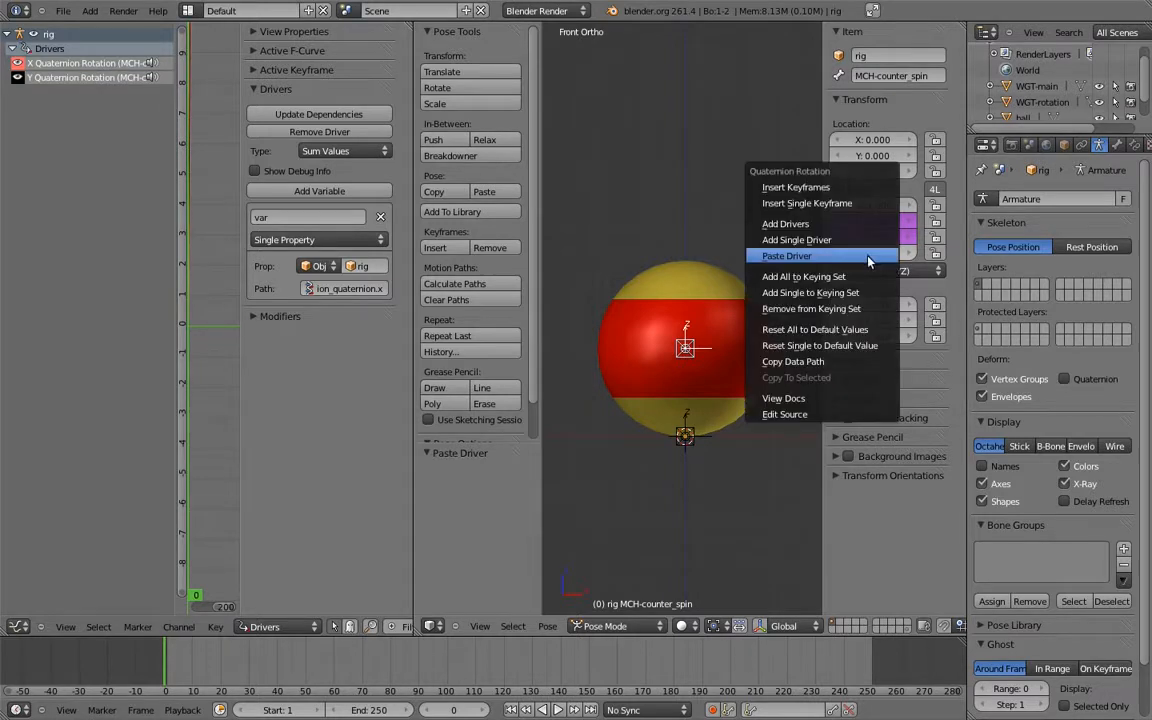
click(868, 256)
right_click(880, 206)
click(880, 205)
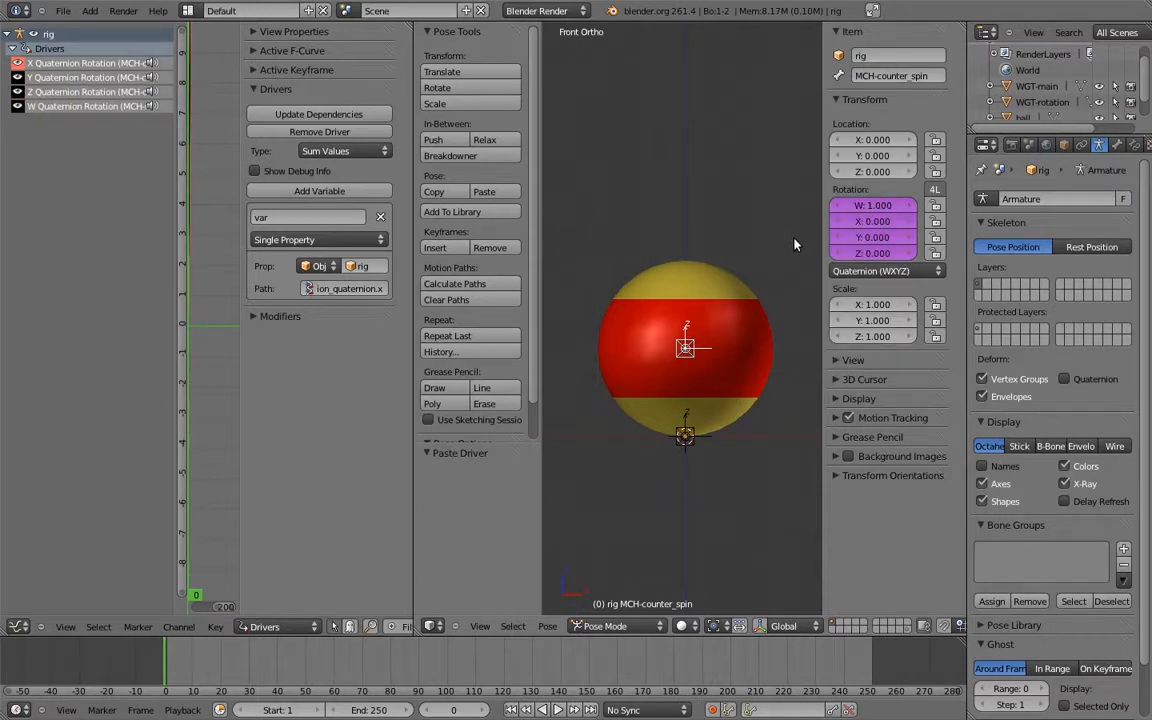
Step: Change the variable path endings to .y for the Y rotation driver and .z for the Z rotation driver
click(93, 77)
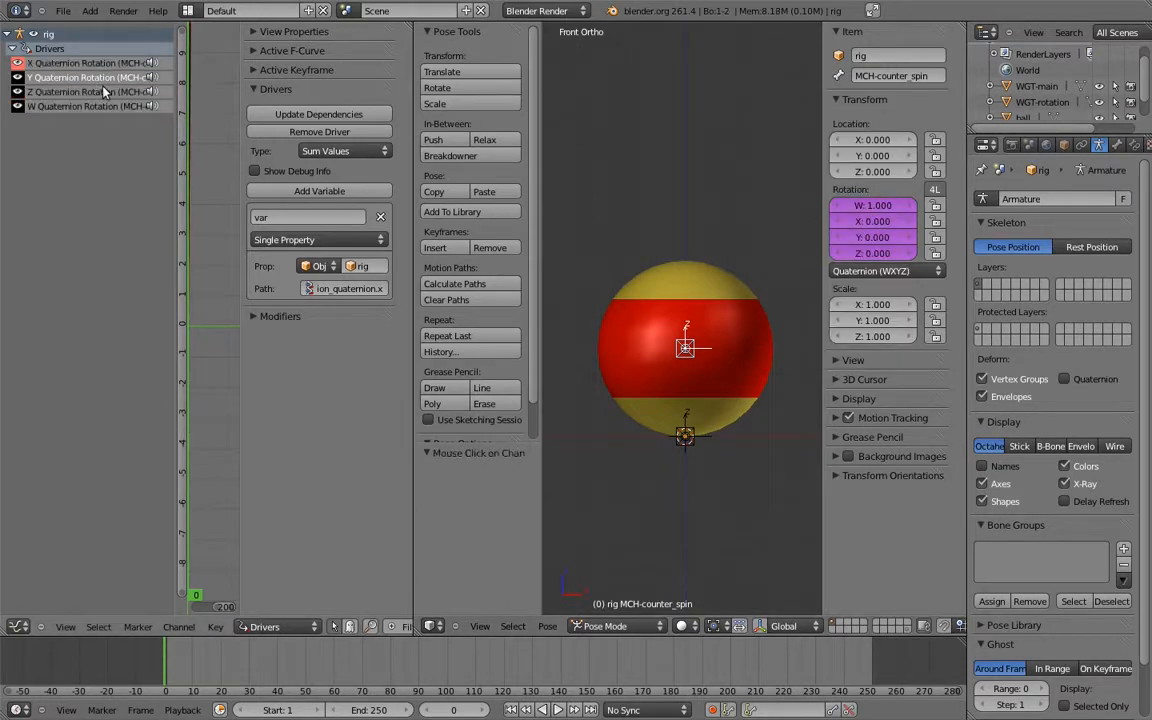
click(376, 288)
key(Return)
click(70, 92)
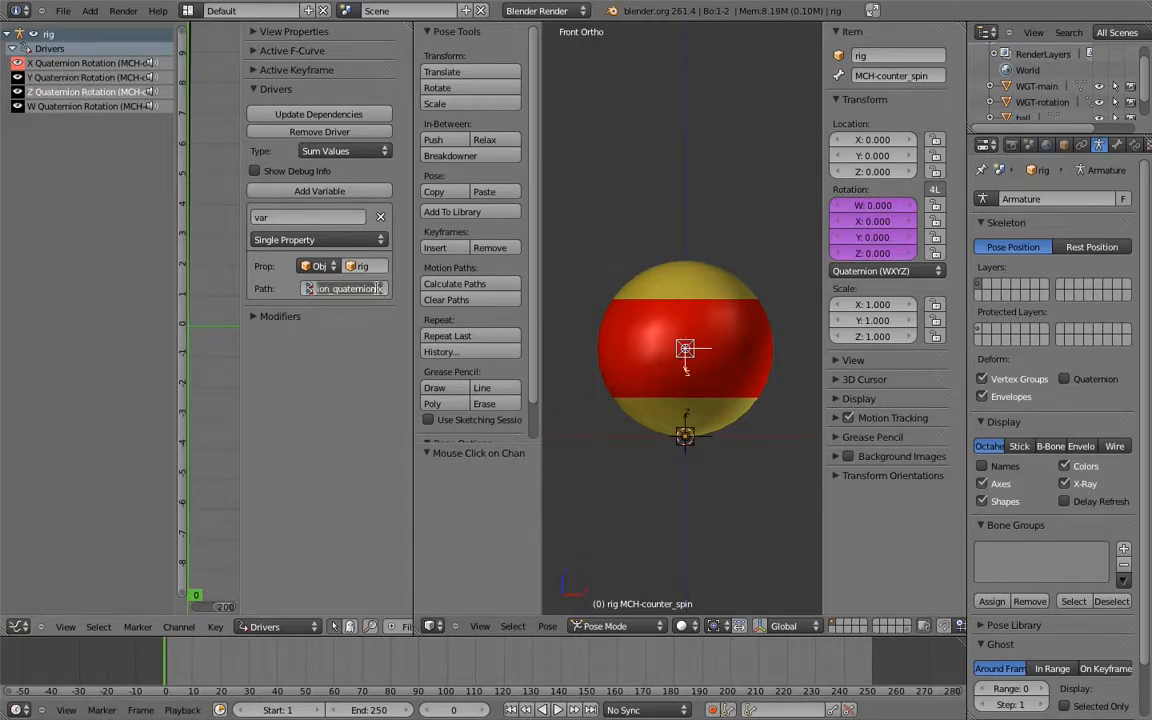
click(345, 288)
key(BackSpace)
text(z)
key(Return)
Step: Change the W rotation driver's variable path to end in rotation_quaternion.w
click(72, 108)
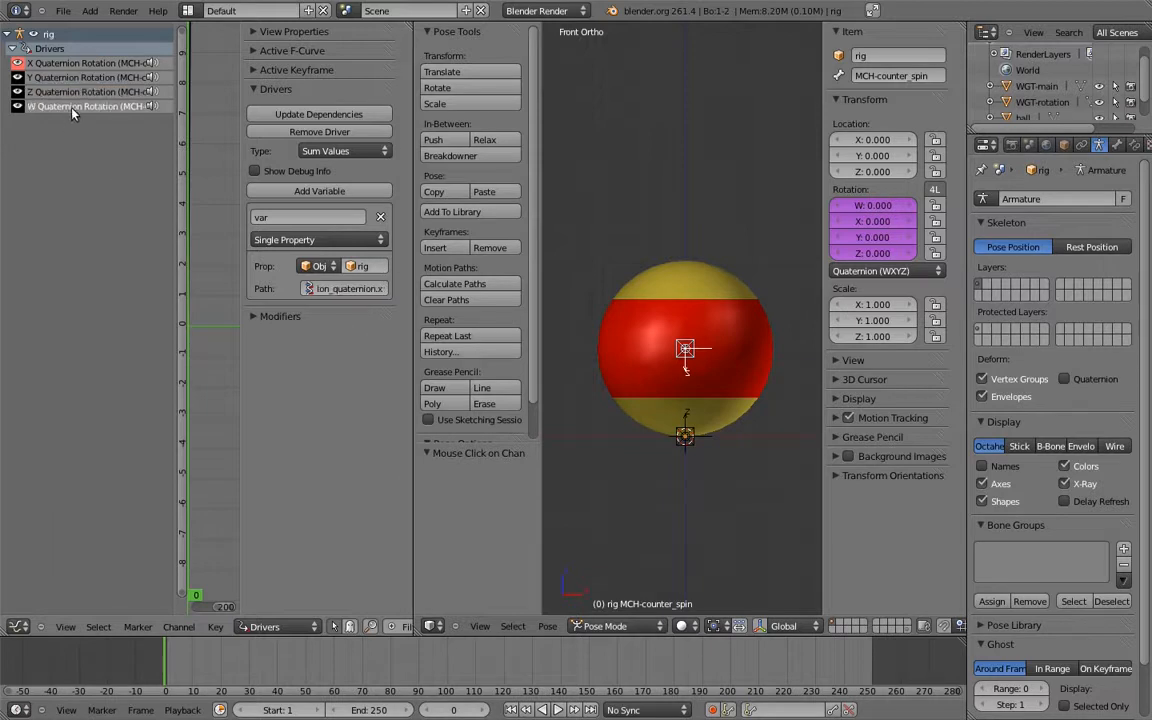
click(363, 289)
key(Right)
key(BackSpace)
text(w)
key(Return)
Step: Update the dependencies of the edited W, Z and Y rotation drivers
click(290, 113)
click(97, 92)
click(290, 113)
click(100, 77)
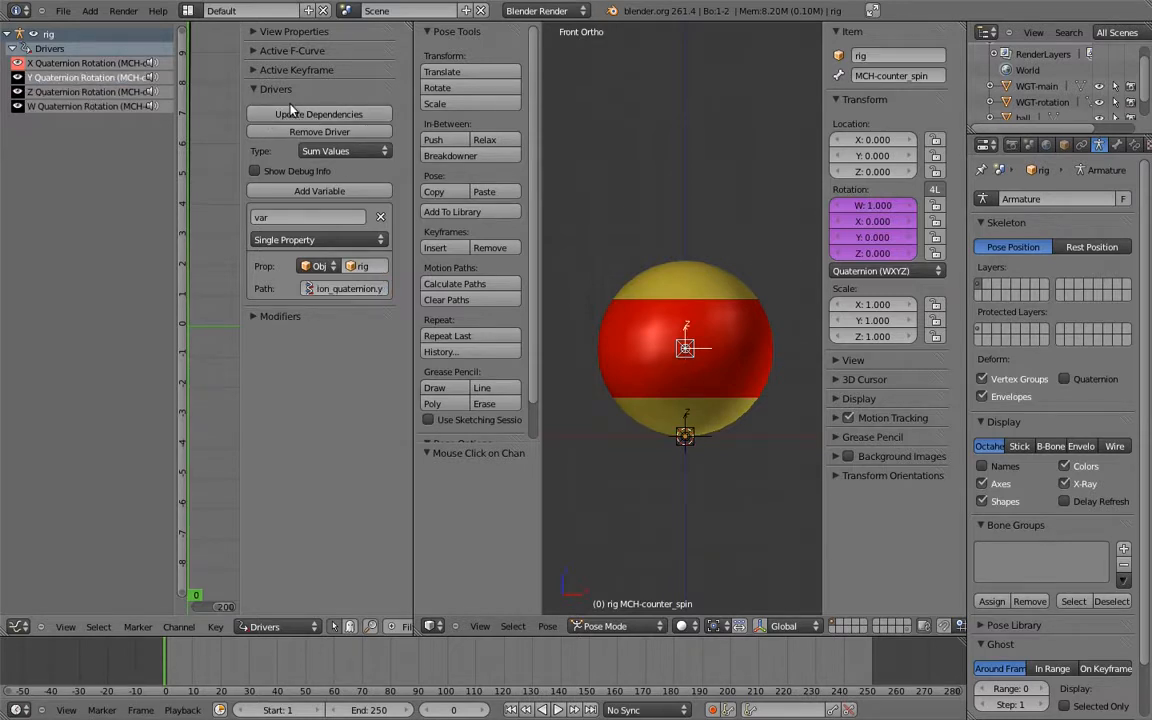
Step: Try rotating the main bone from the right view, in plane and with trackball, to test all four drivers
right_click(683, 431)
key(KP_3)
key(r)
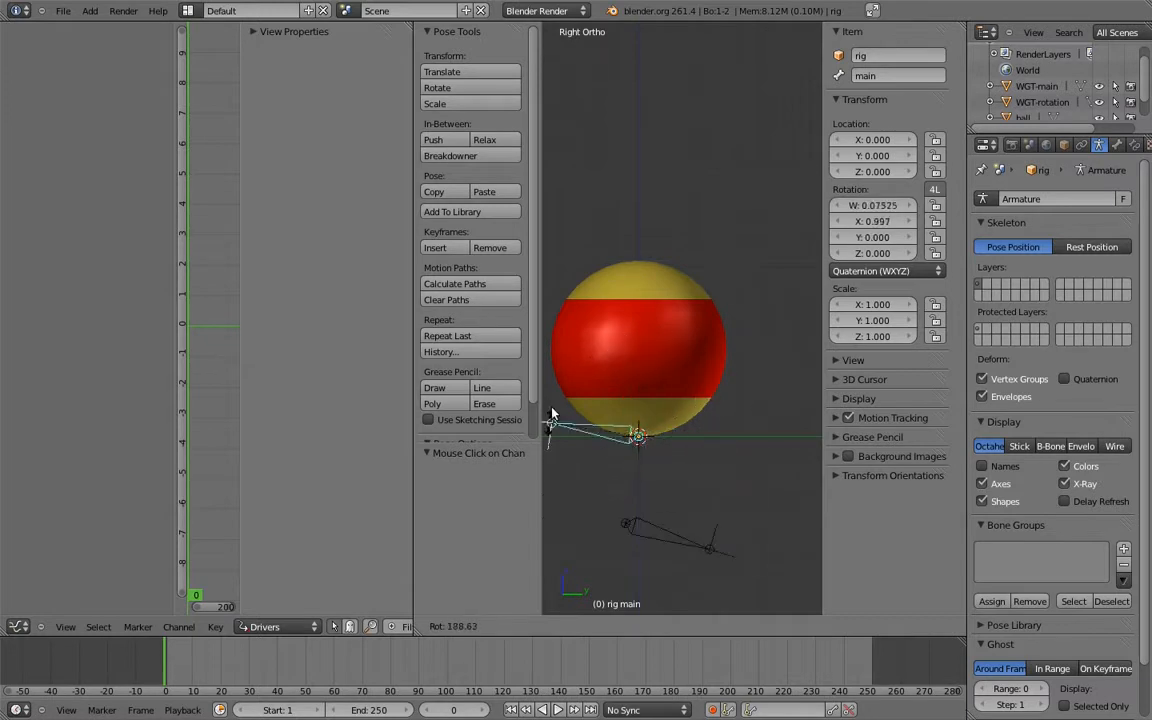
click(665, 328)
key(r)
key(r)
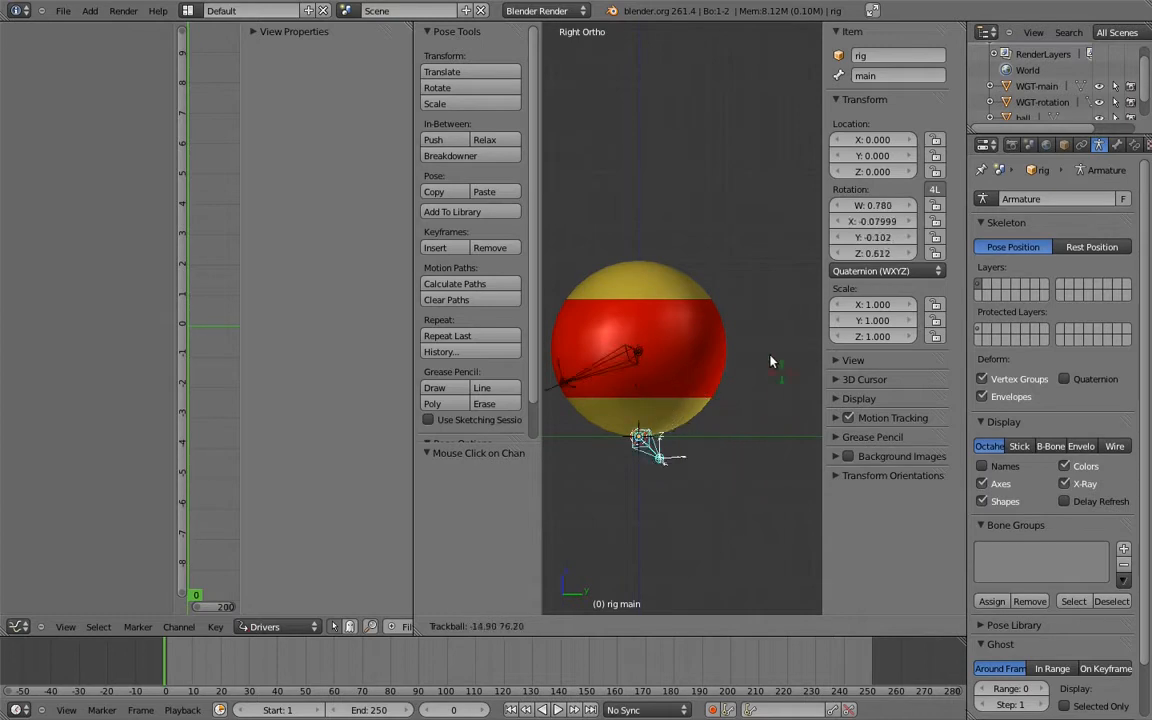
right_click(698, 404)
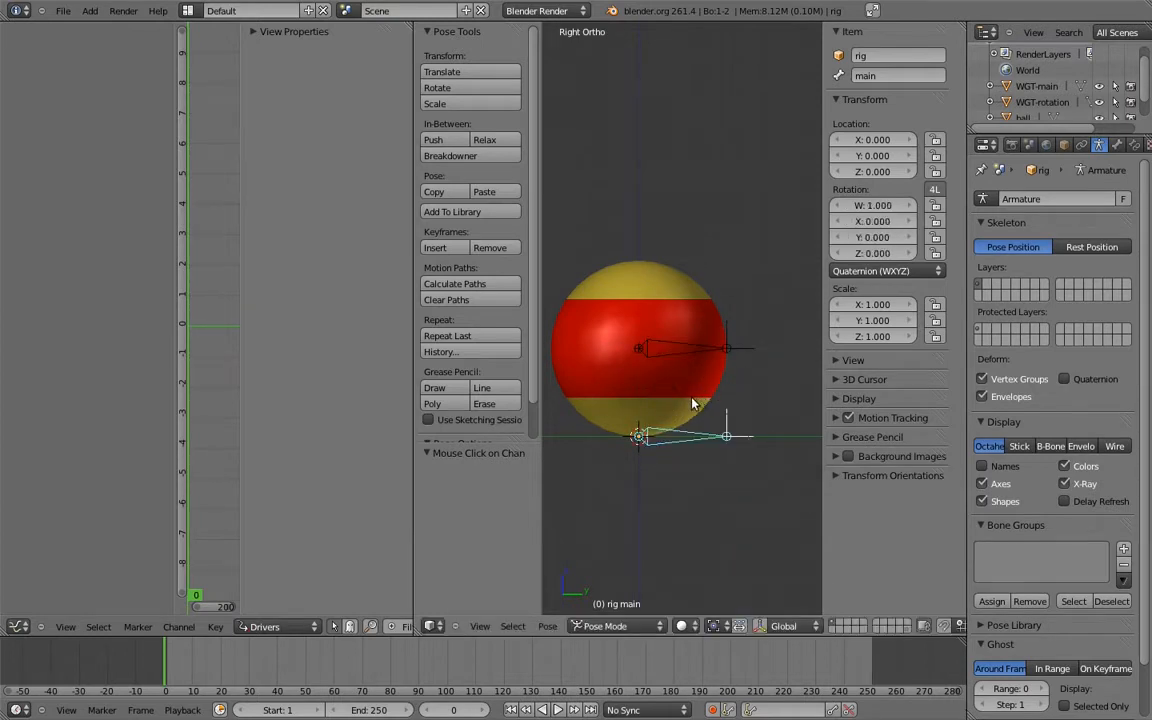
Step: Switch MCH-counter_spin's W rotation driver to Scripted Expression with the expression -var
right_click(692, 349)
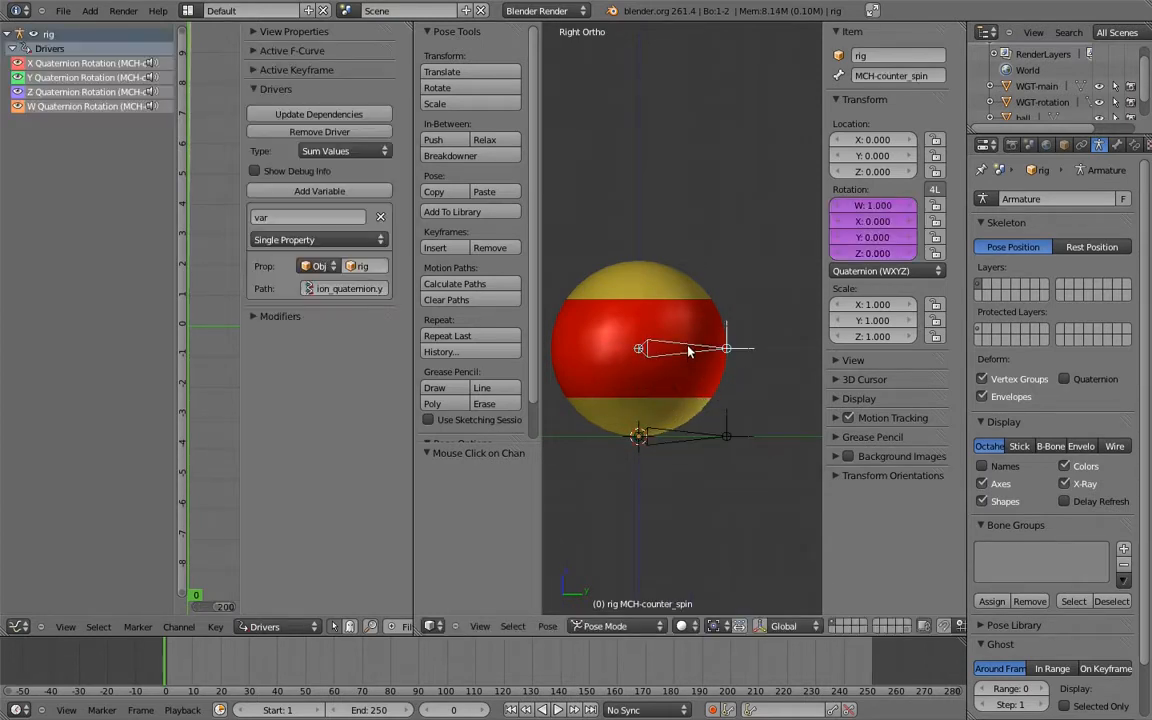
click(60, 104)
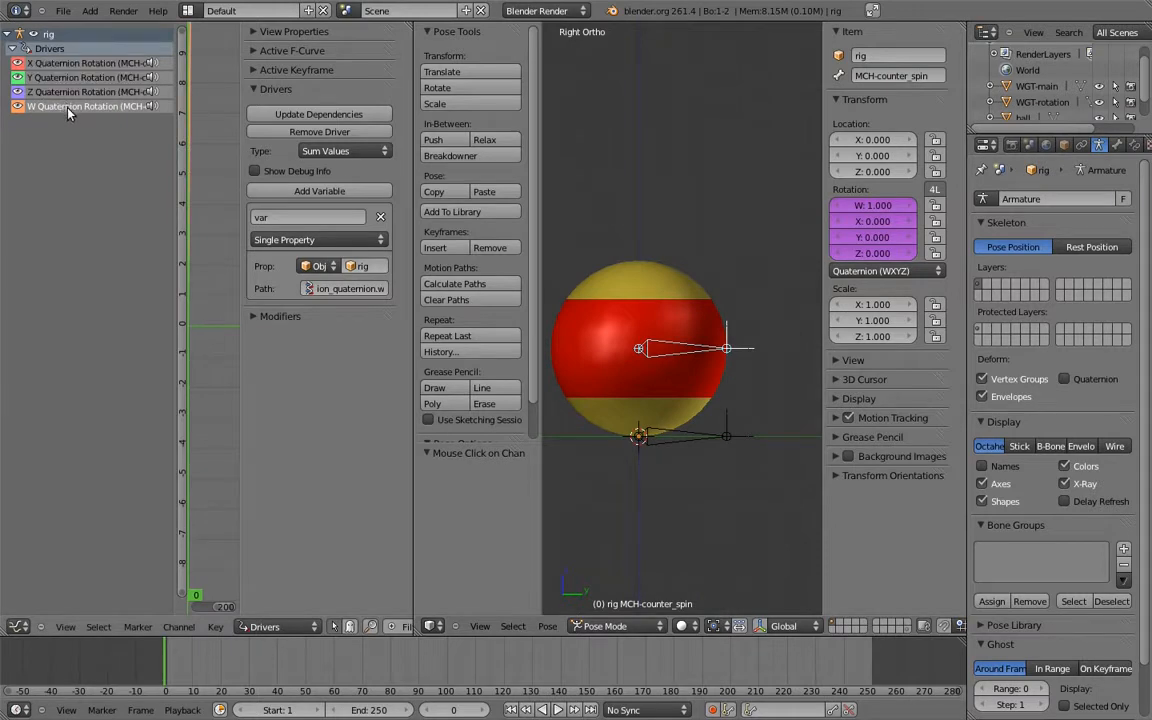
click(341, 152)
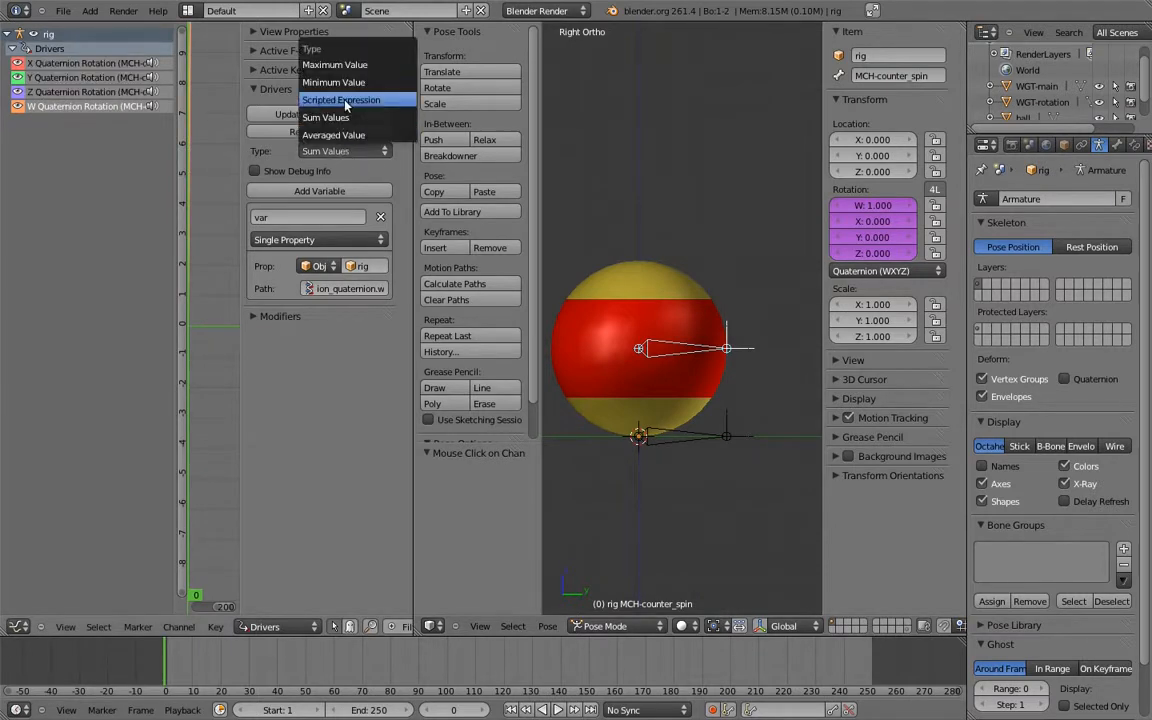
click(341, 100)
text(-var)
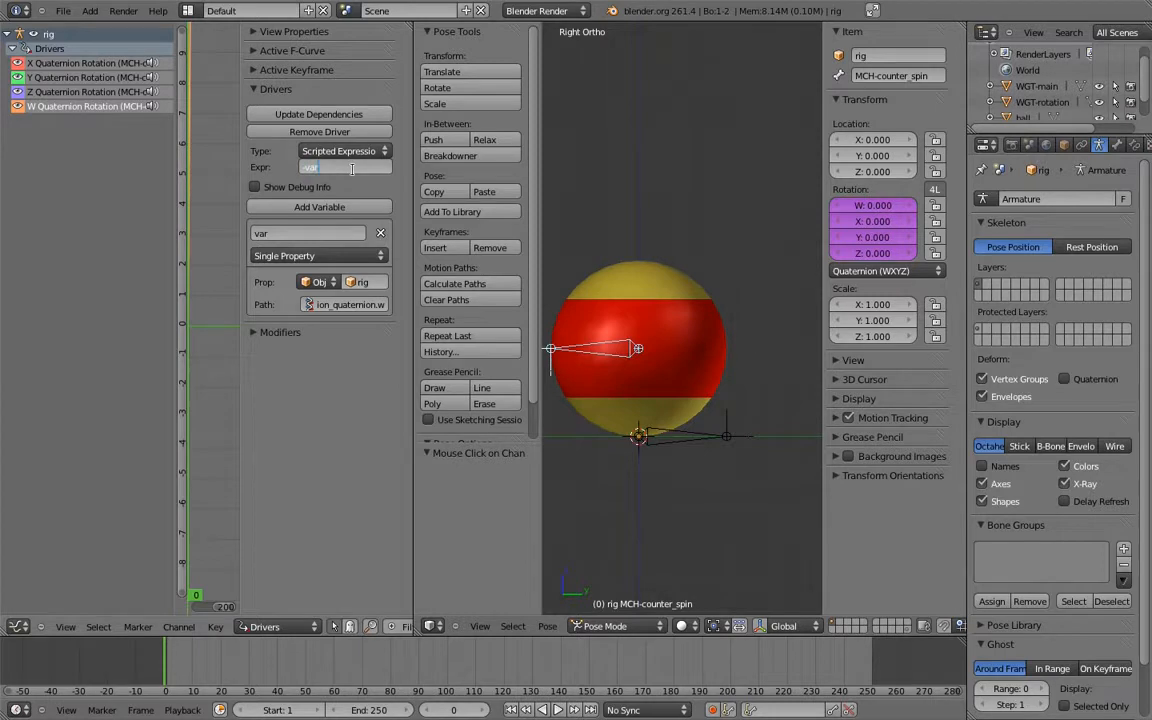
key(Return)
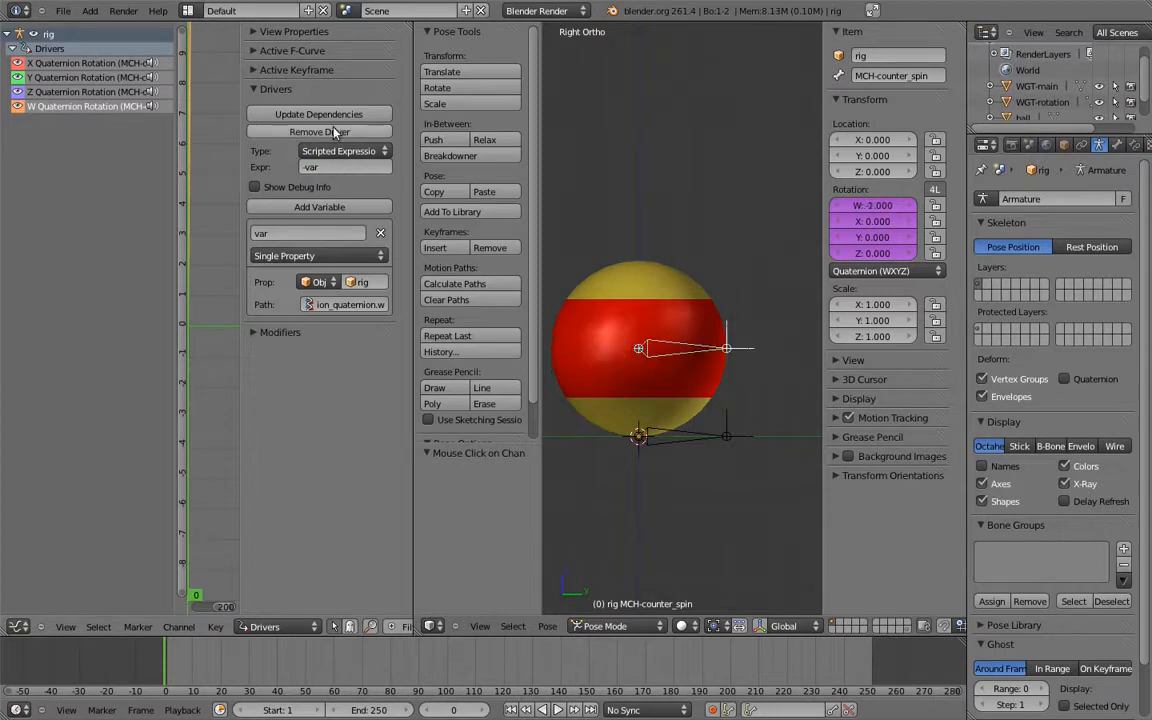
Step: Try rotating the main bone again to check the counter-rotation from the inverted W driver, and cancel the rotation
right_click(697, 433)
key(r)
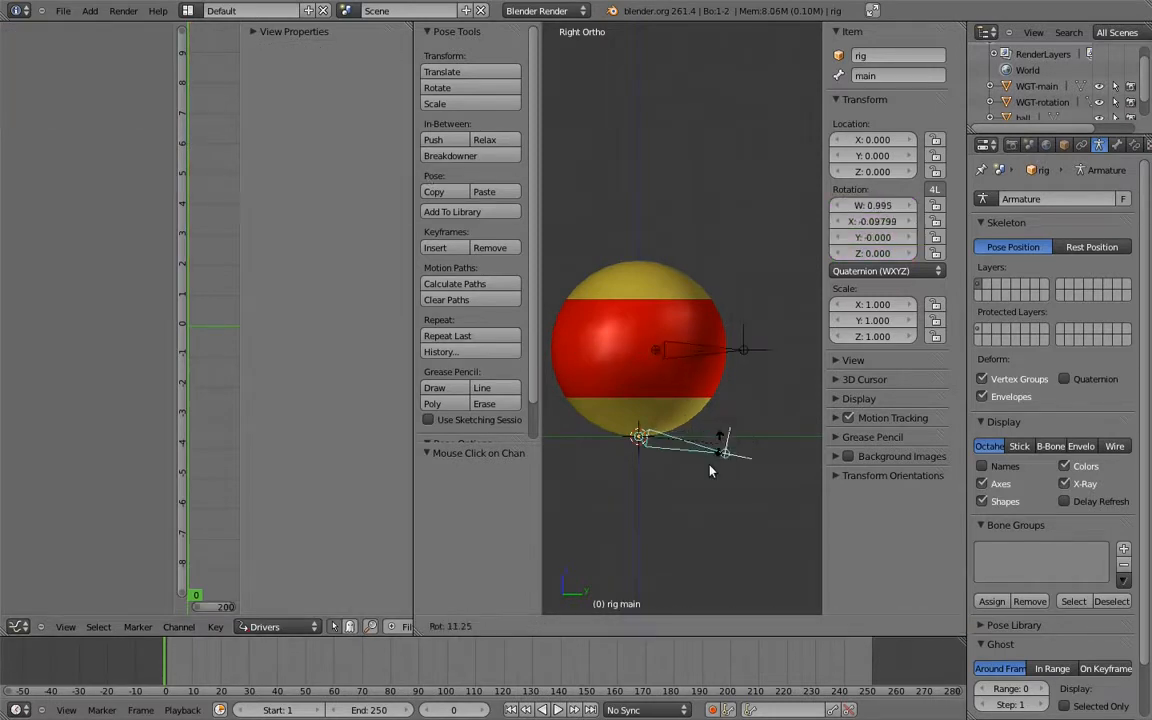
key(r)
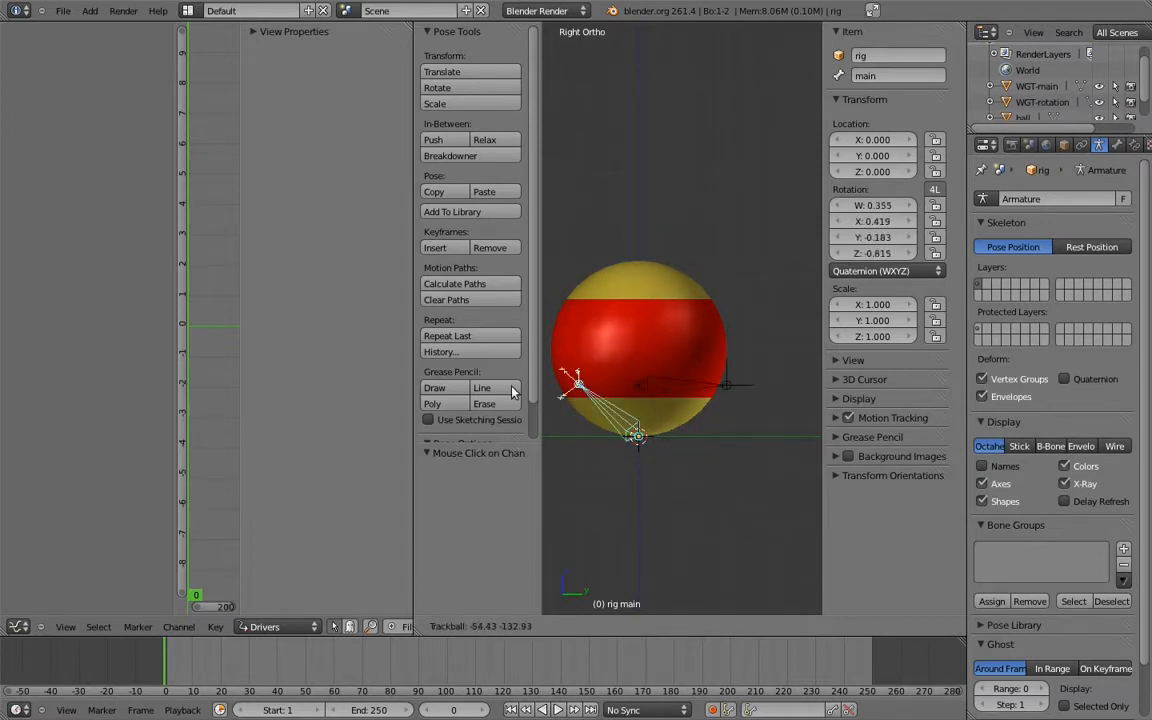
key(Escape)
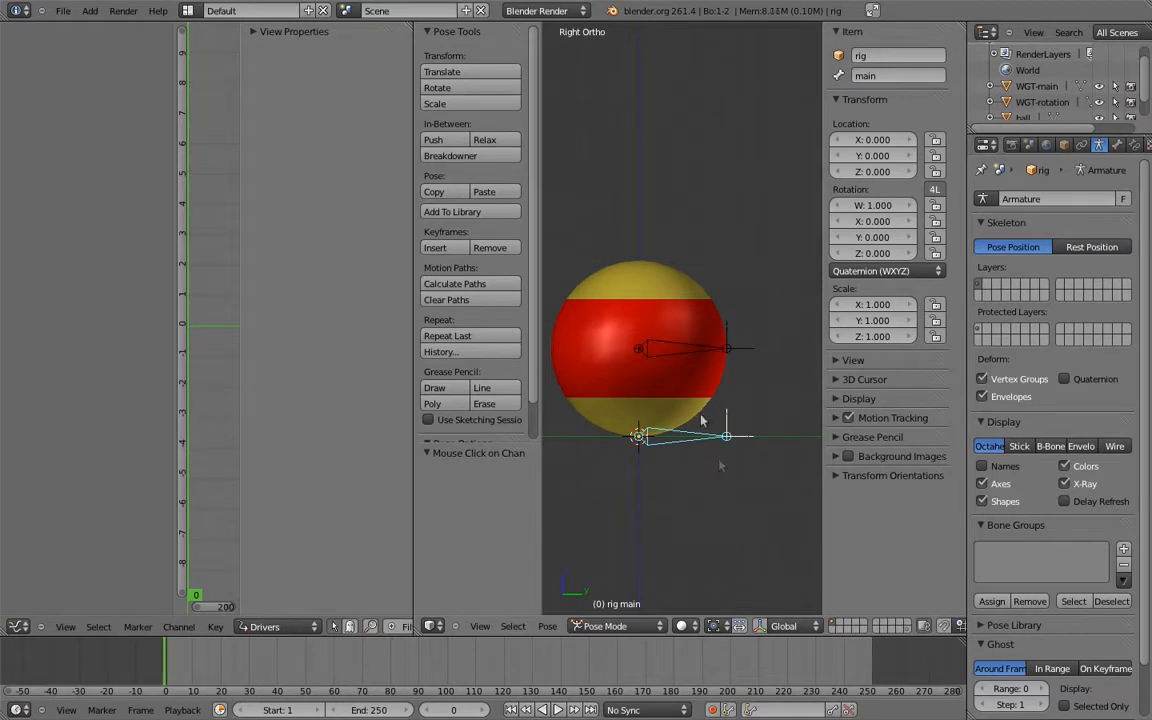
Step: Add a Maintain Volume constraint to the main bone with Z as the free axis, and lock its X and Y scale
click(1134, 145)
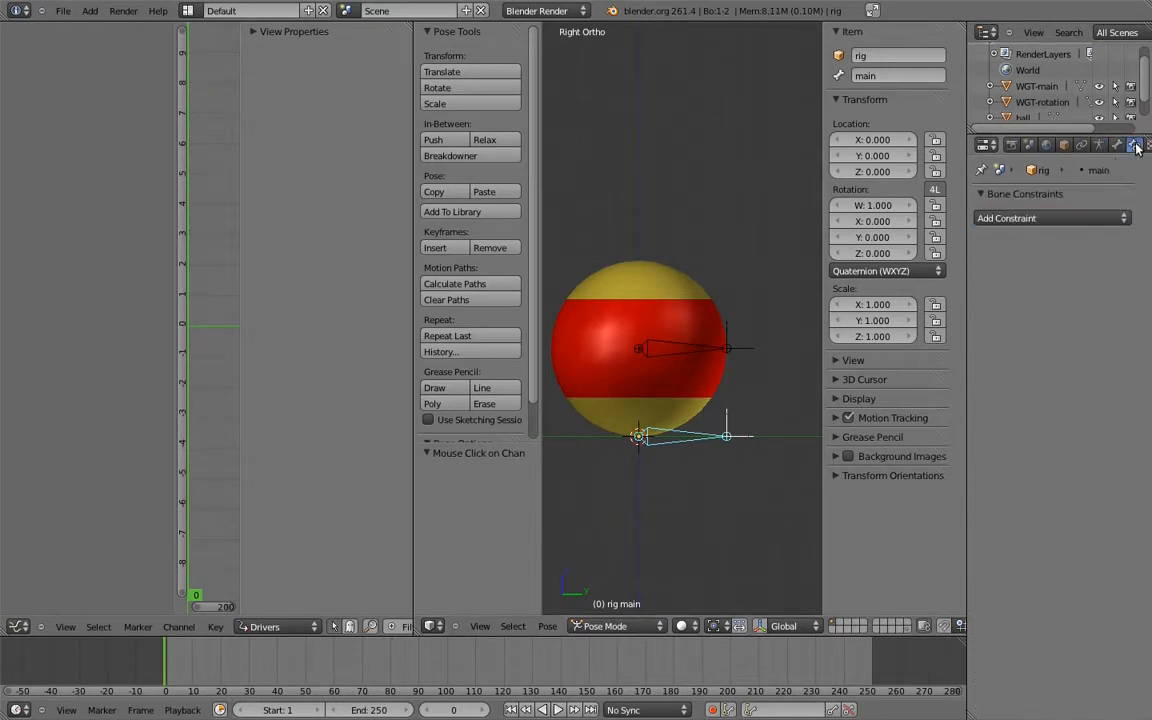
click(1050, 218)
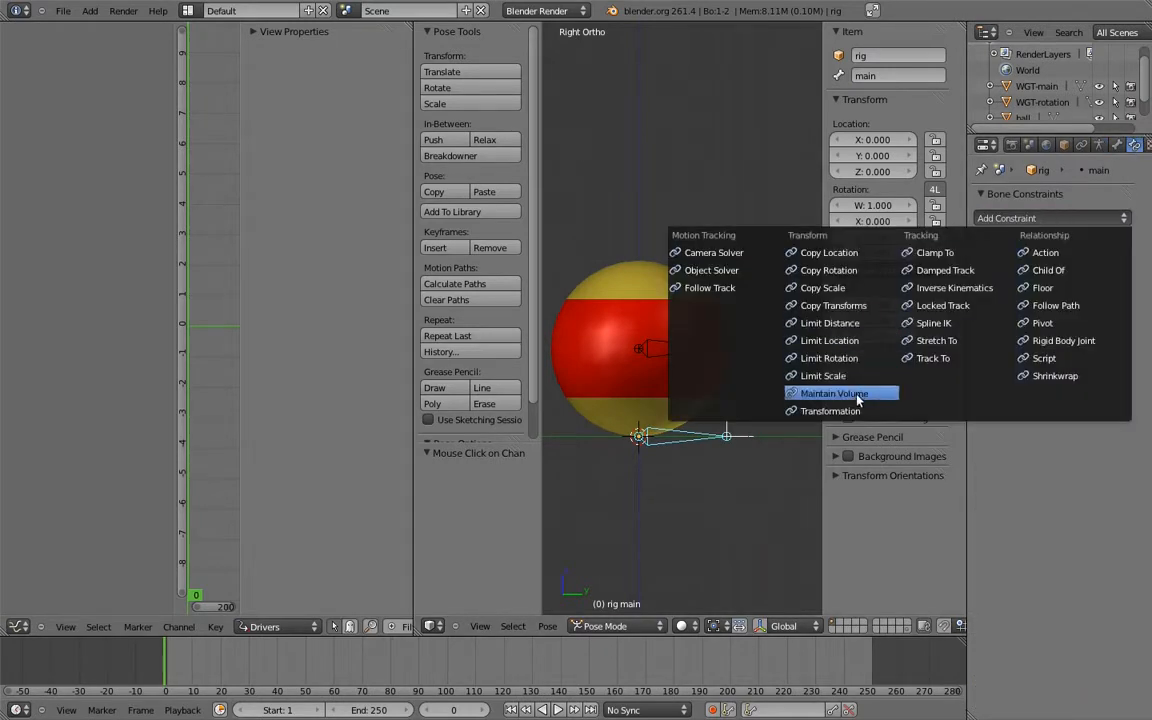
click(835, 393)
middle_drag(771, 356, 672, 352)
shift+middle_drag(685, 352, 705, 395)
middle_drag(705, 395, 773, 340)
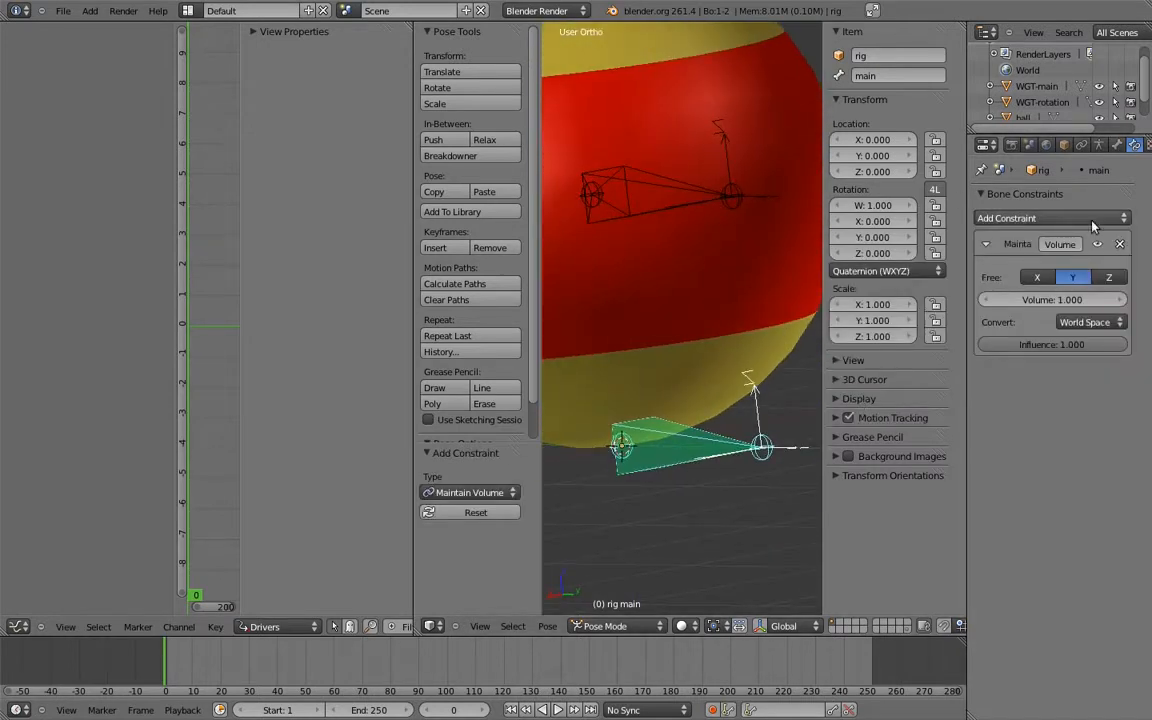
click(1109, 277)
key(KP_1)
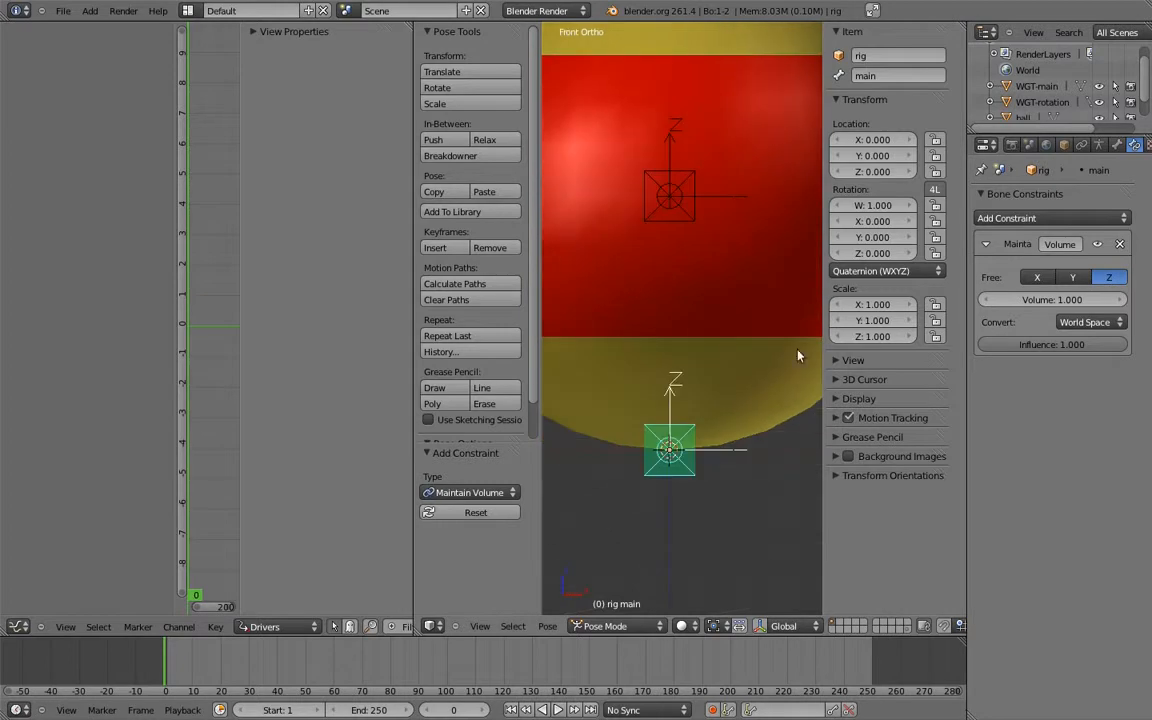
scroll(779, 226, down, 6)
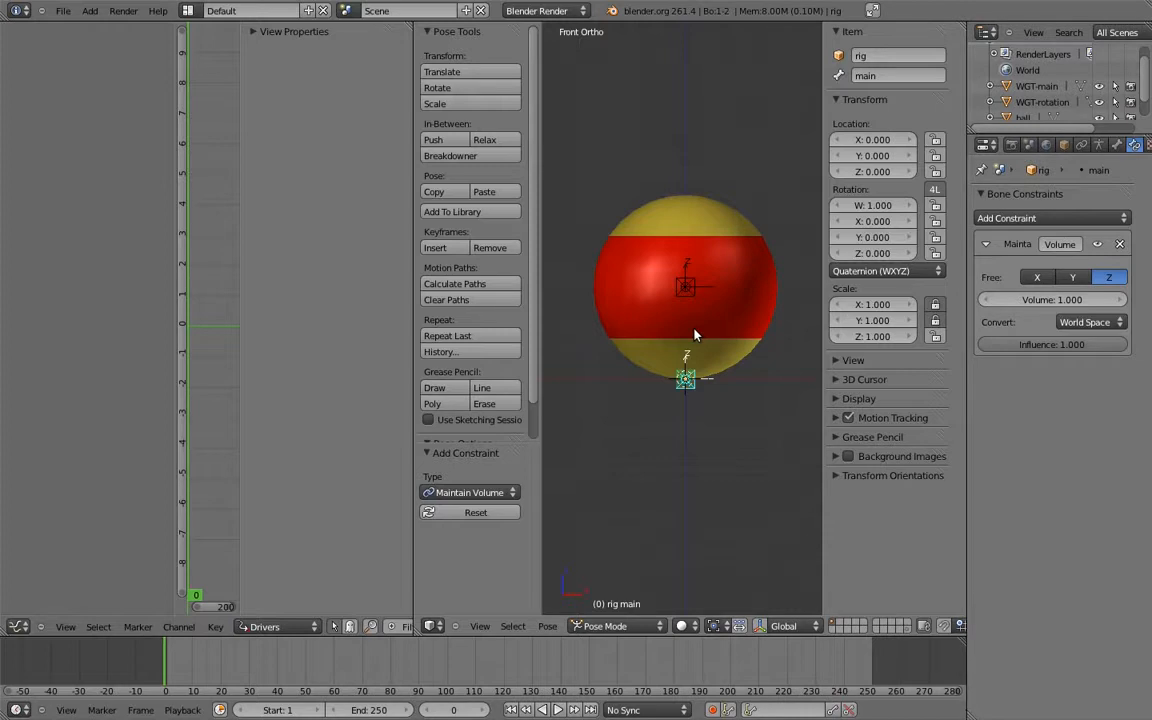
Step: Add a driver to the main bone's rotation mode and set its scripted expression to 0
right_click(835, 271)
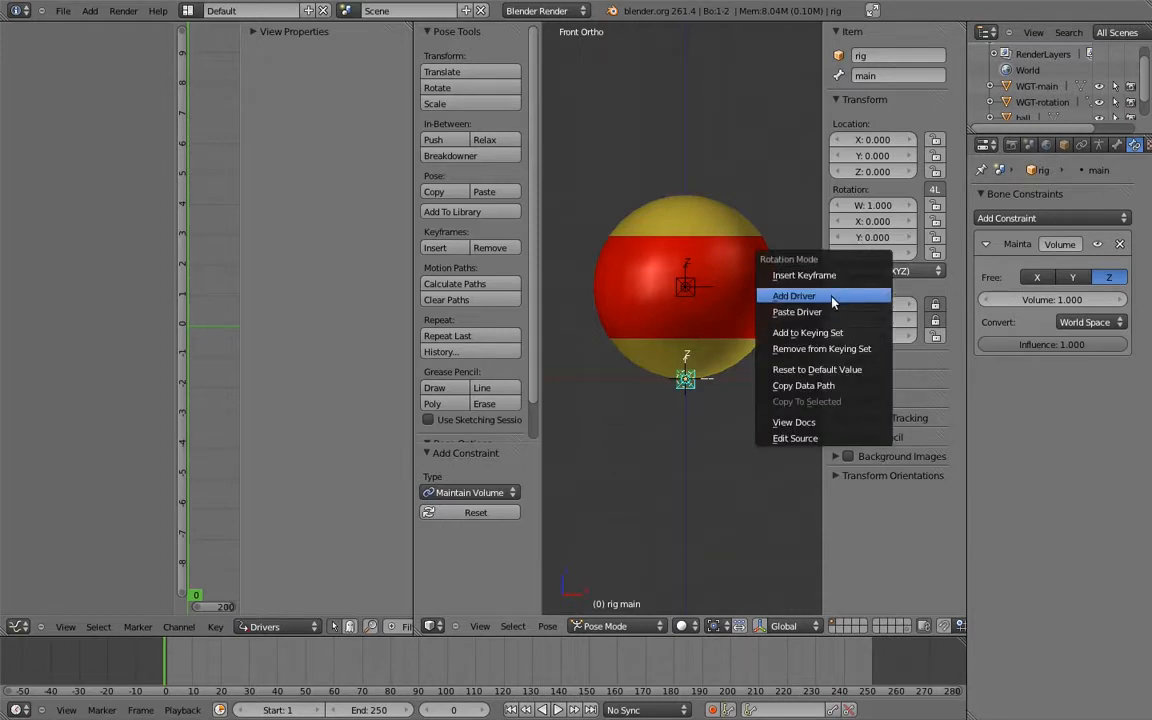
click(833, 297)
click(58, 62)
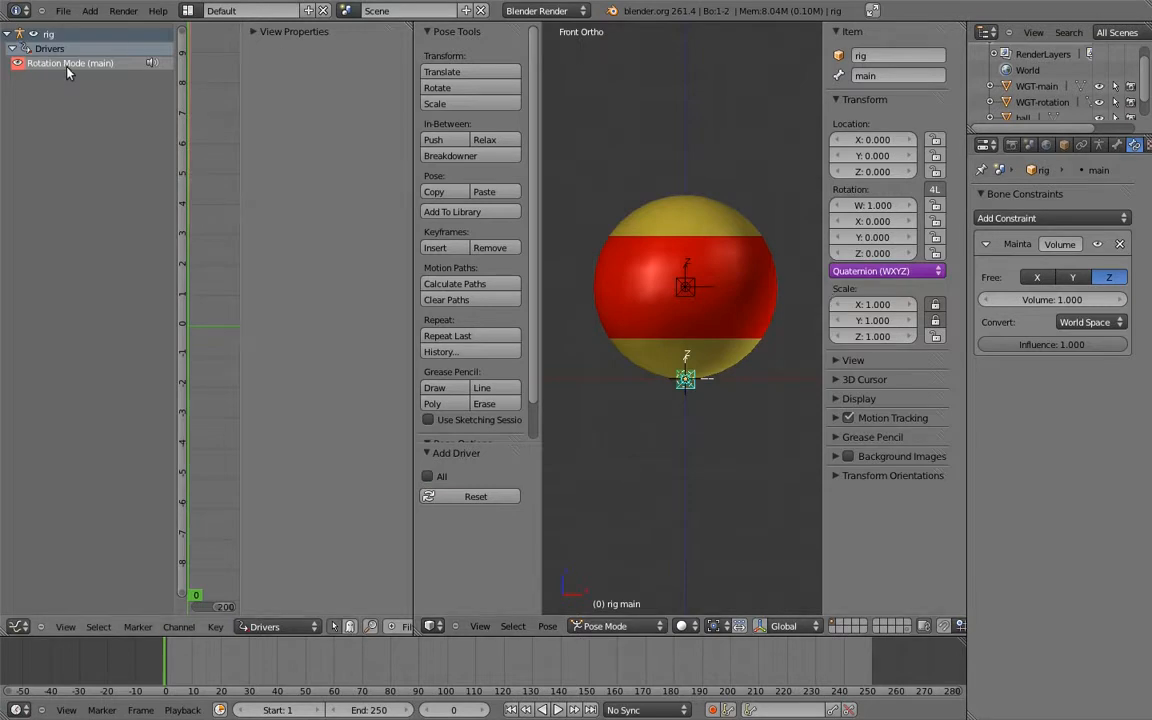
click(352, 167)
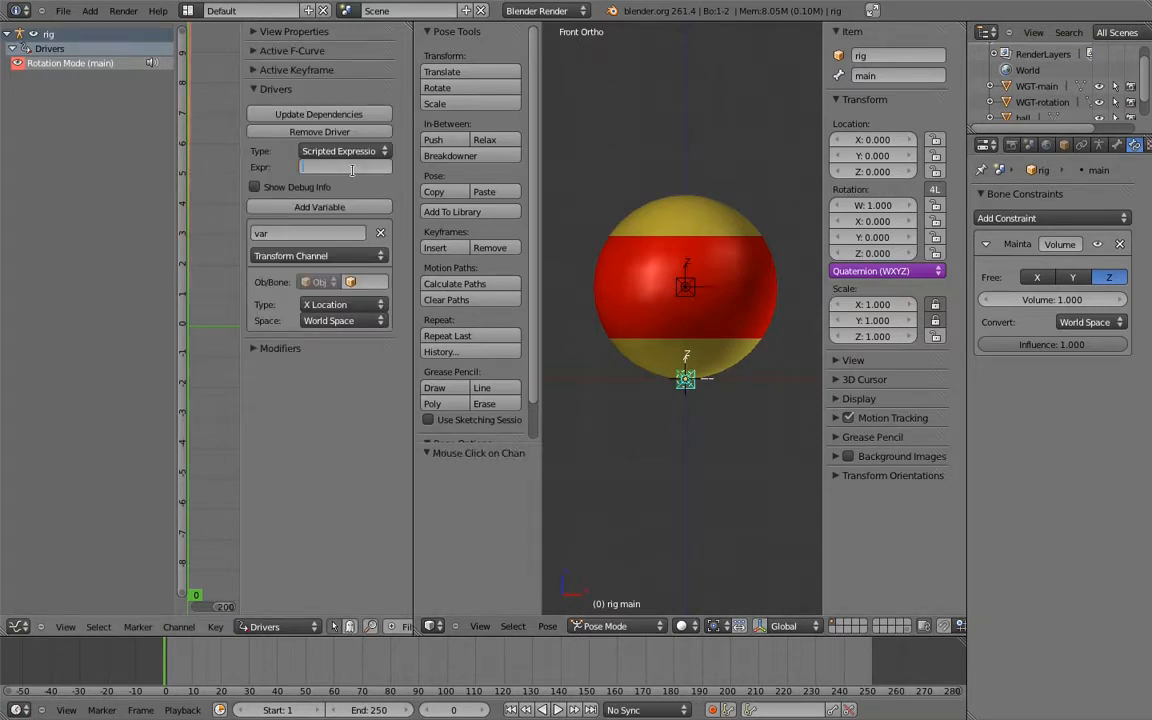
key(Return)
Step: Try switching the main bone's rotation mode to other options several times to test the driver
click(862, 270)
click(863, 239)
click(869, 267)
click(874, 184)
click(877, 270)
click(884, 219)
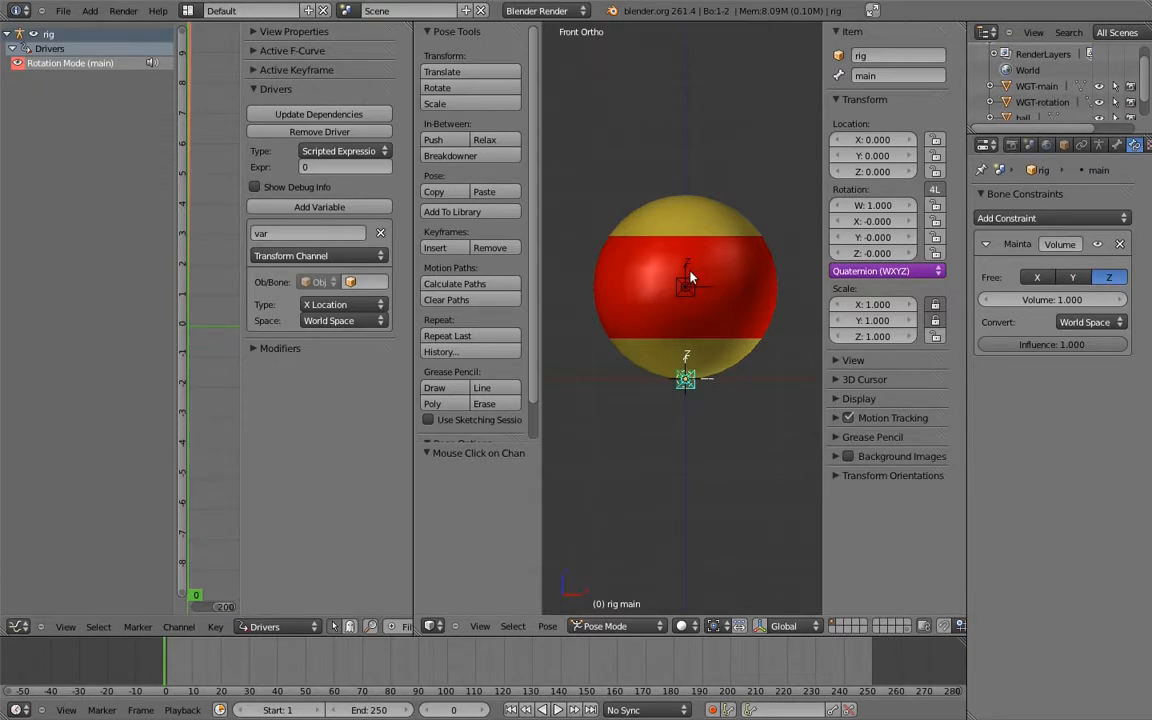
Step: Add a bone to the rig in Edit Mode and move it 1 unit up along Z to the ball's centre
key(Tab)
key(KP_3)
shift+middle_drag(686, 339, 712, 341)
key(shift+a)
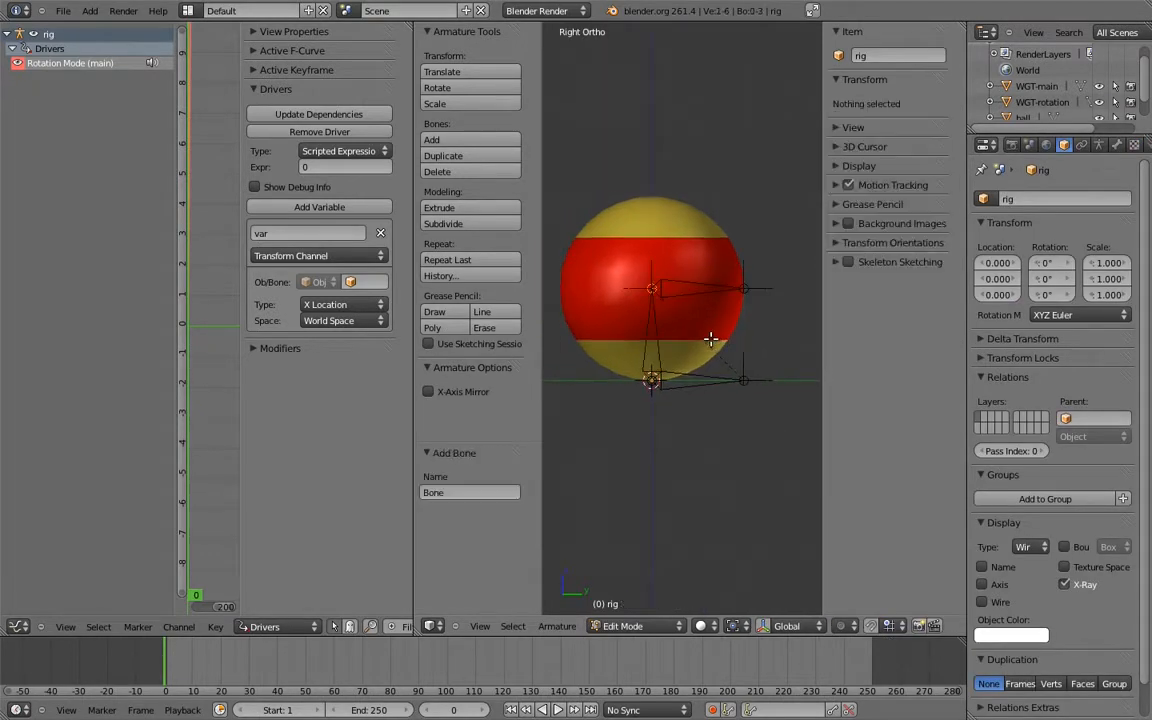
right_click(659, 332)
key(g)
key(z)
ctrl+click(699, 266)
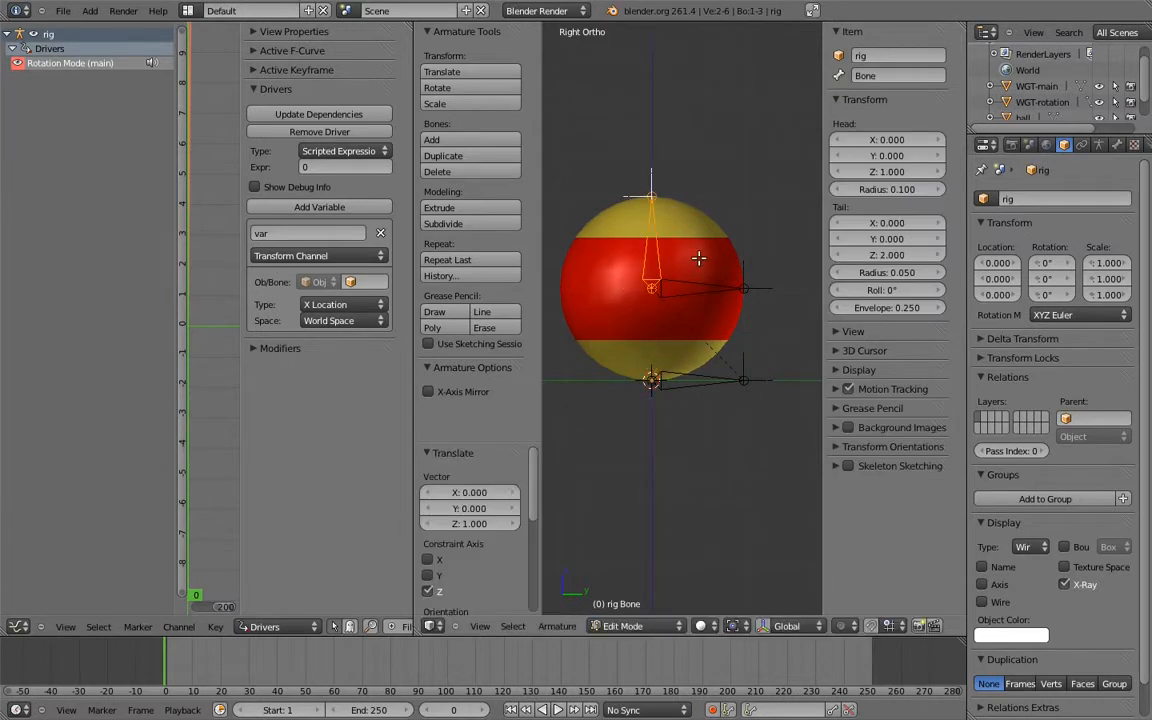
Step: Shorten the MCH-counter_spin bone by moving its tail along Y to 0.6
right_click(748, 286)
key(g)
key(y)
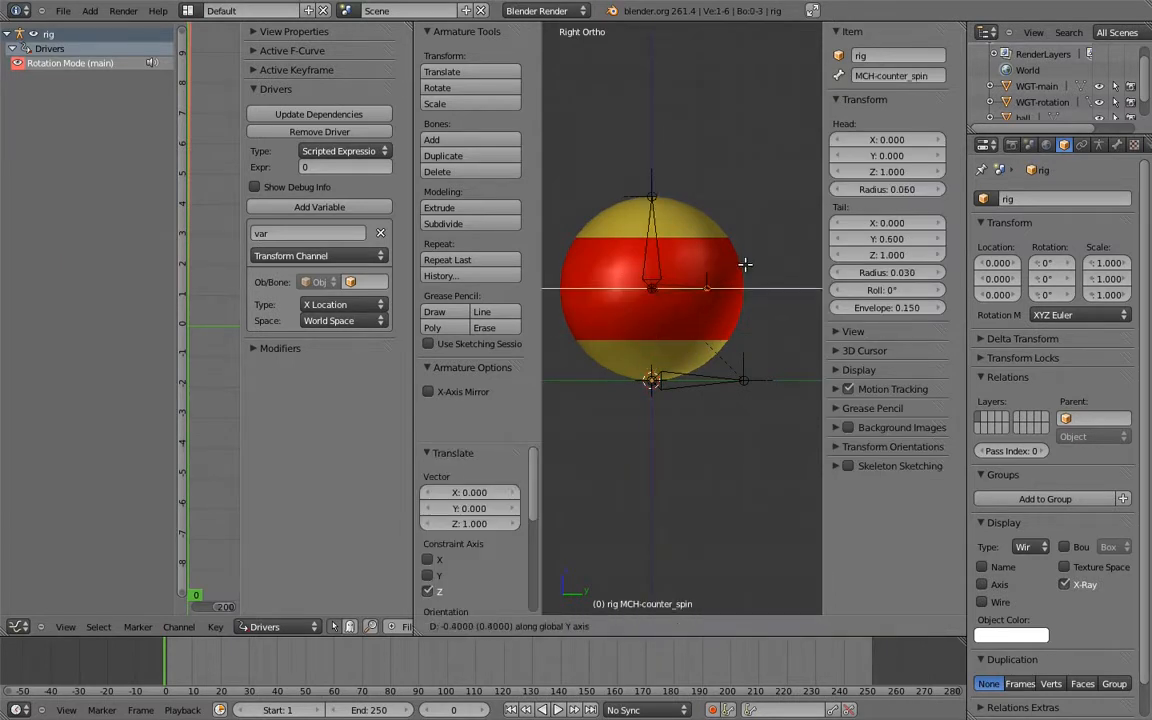
ctrl+click(741, 262)
Step: Lay the new bone horizontal by moving its tail to Y 1, Z 1, and name the bone spin
right_click(659, 193)
key(g)
ctrl+click(764, 291)
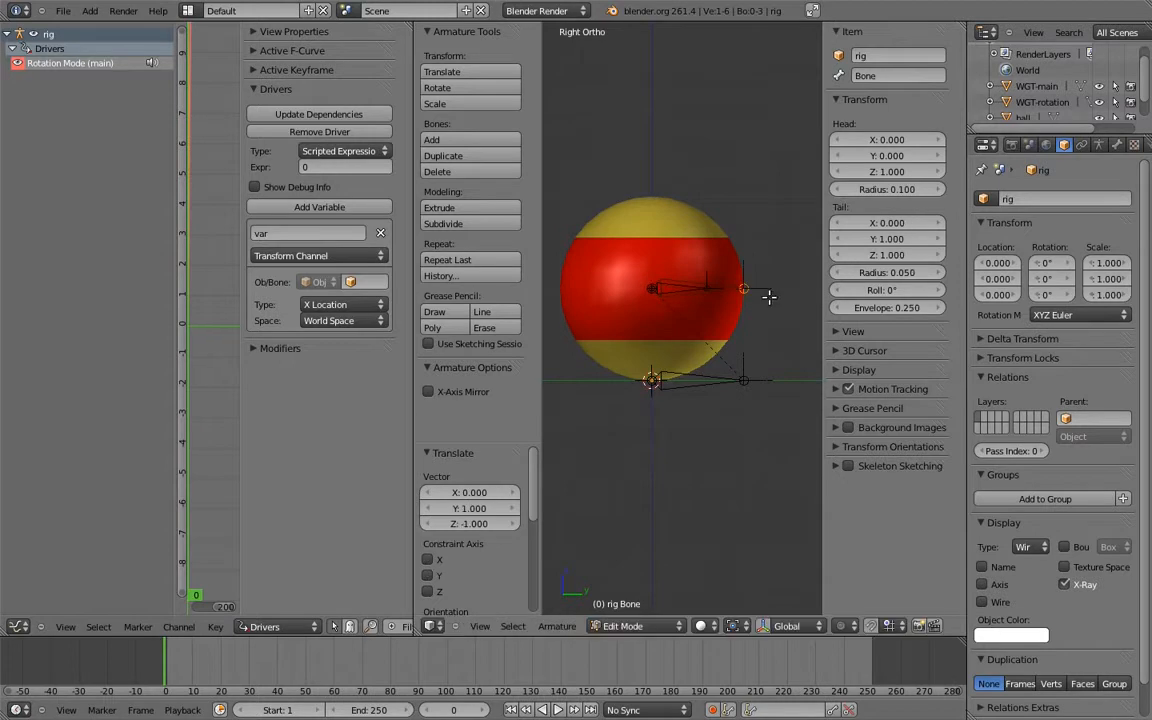
click(897, 76)
text(spin)
key(Return)
Step: Parent the spin bone to MCH-counter_spin with Keep Offset and return to Pose Mode
shift+right_click(688, 287)
key(ctrl+p)
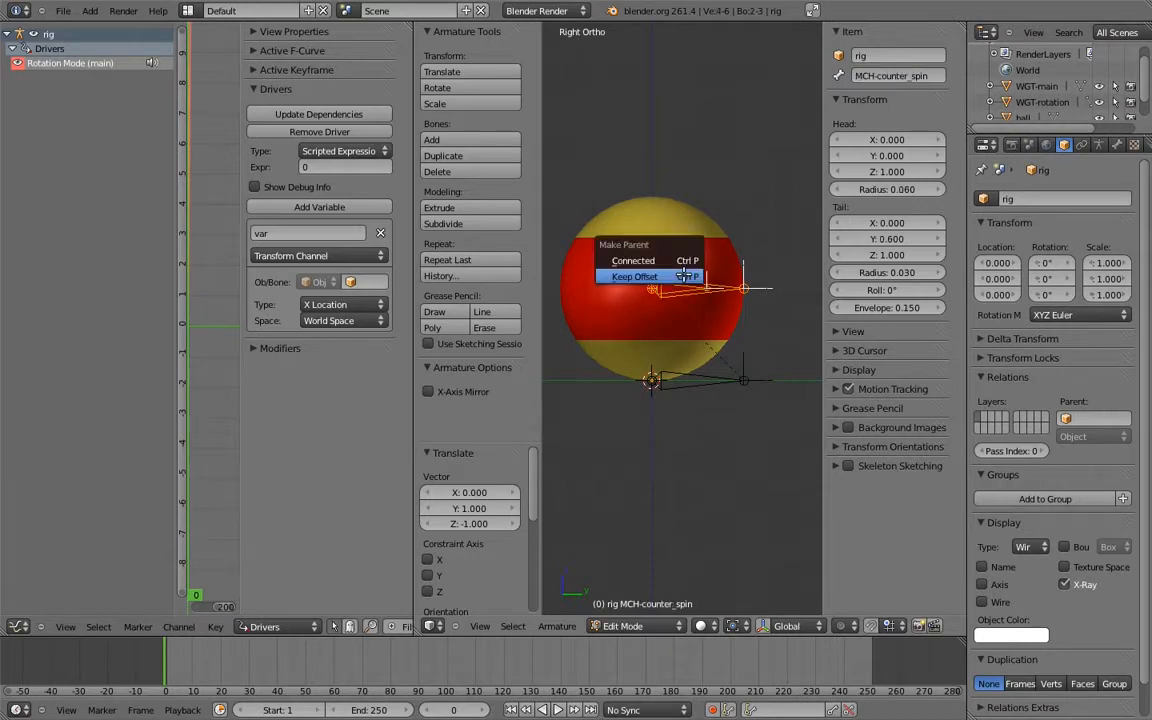
click(676, 277)
key(ctrl+Tab)
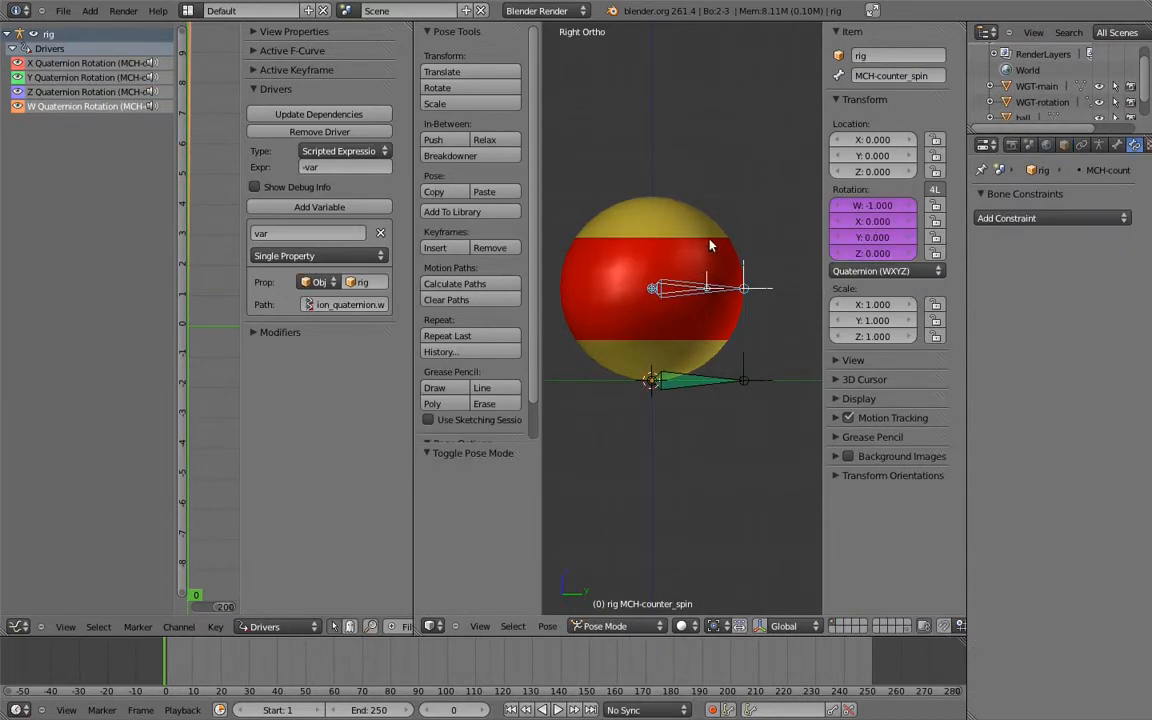
Step: Parent the ball mesh to the spin bone using the Bone parenting option
right_click(717, 227)
shift+right_click(730, 288)
key(ctrl+p)
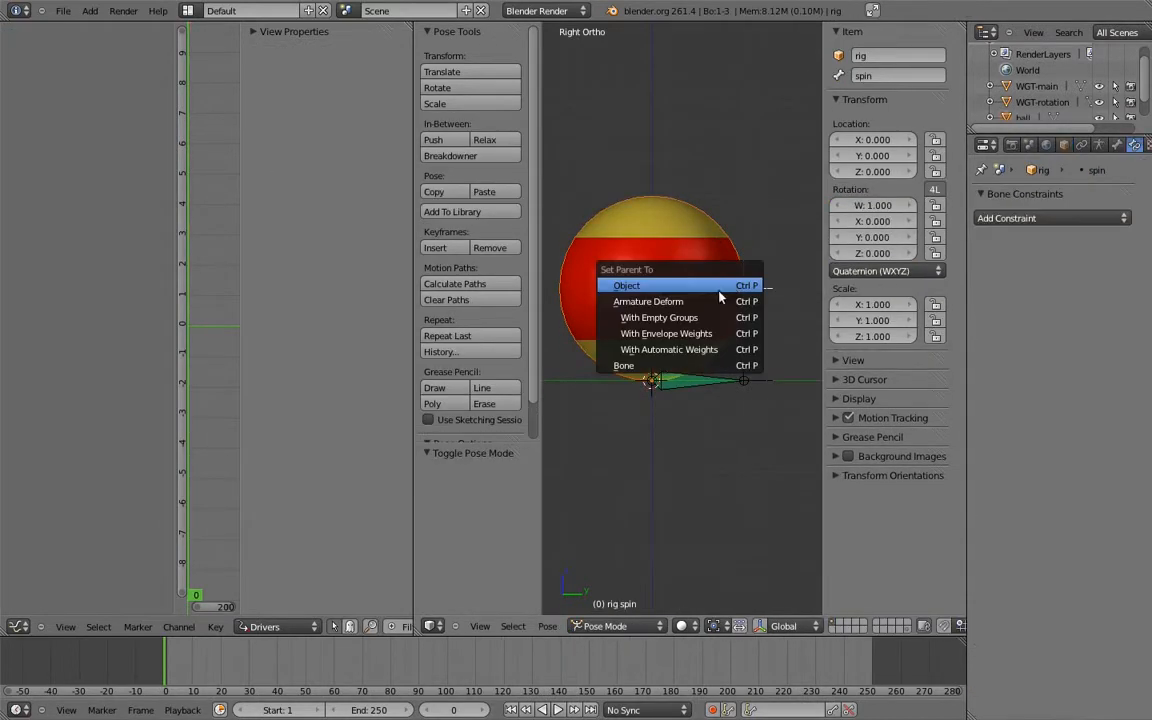
click(686, 366)
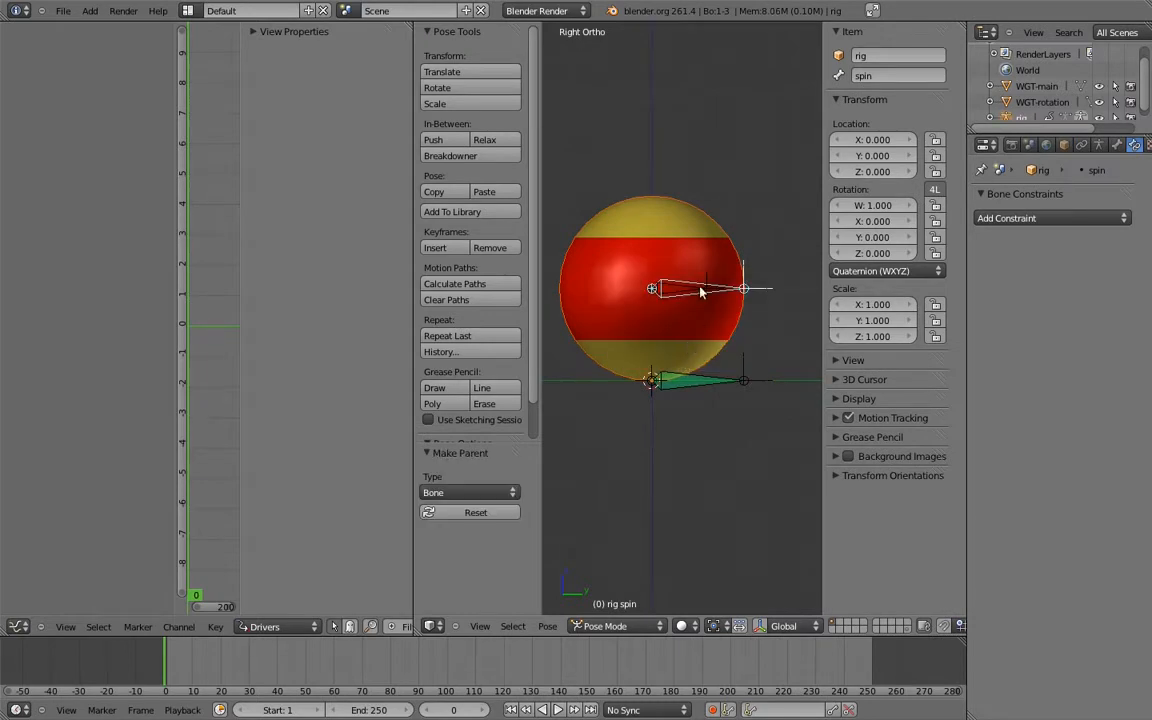
Step: Try rotating the spin bone from the right view and the main bone from the front view
key(r)
key(Escape)
key(KP_1)
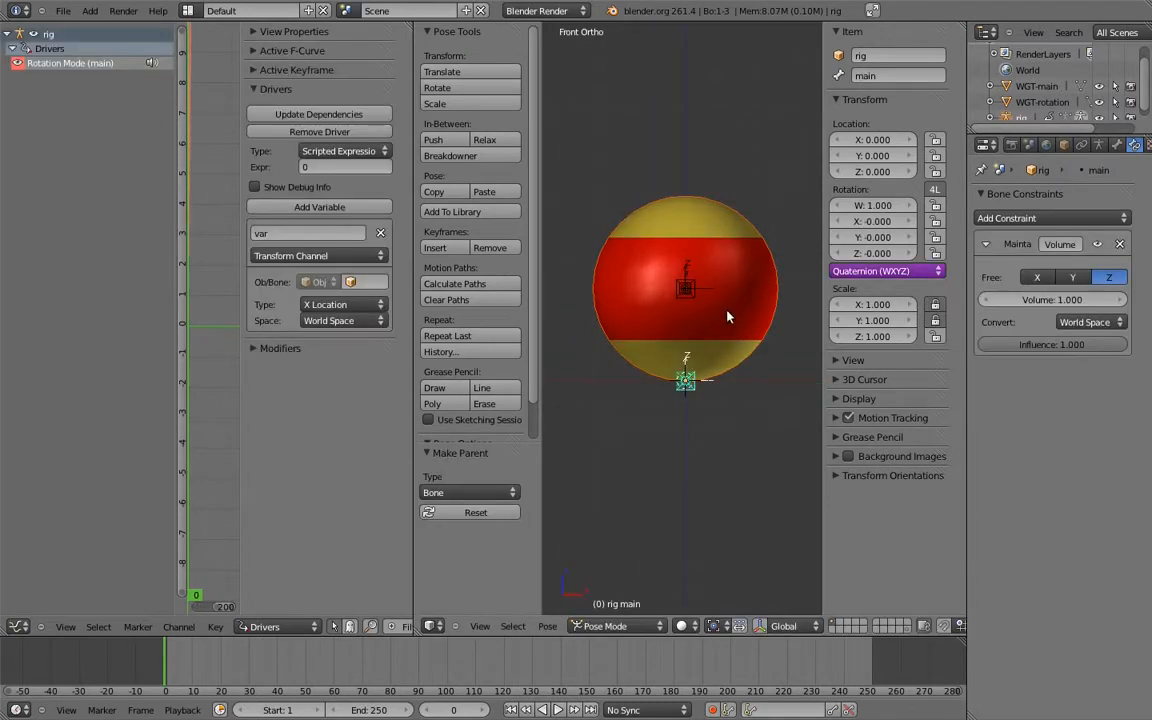
key(r)
click(746, 288)
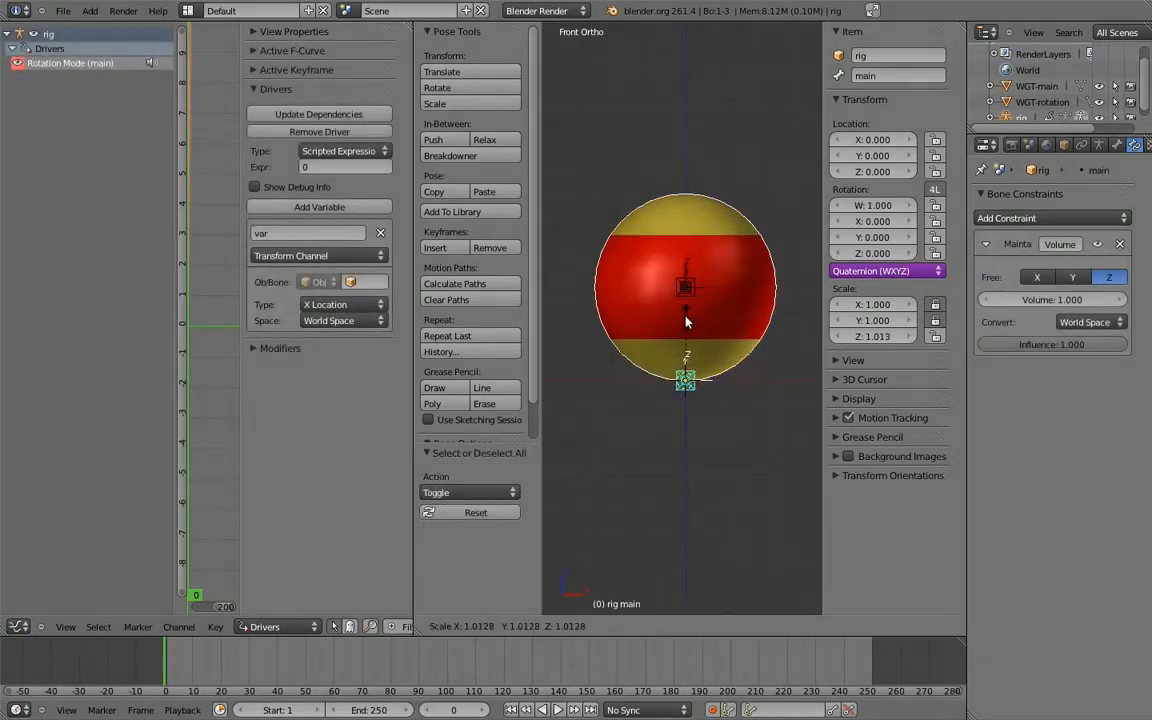
Step: Stretch the main bone by about 2.029 and try rotating the spin bone inside the stretched ball
key(s)
click(693, 260)
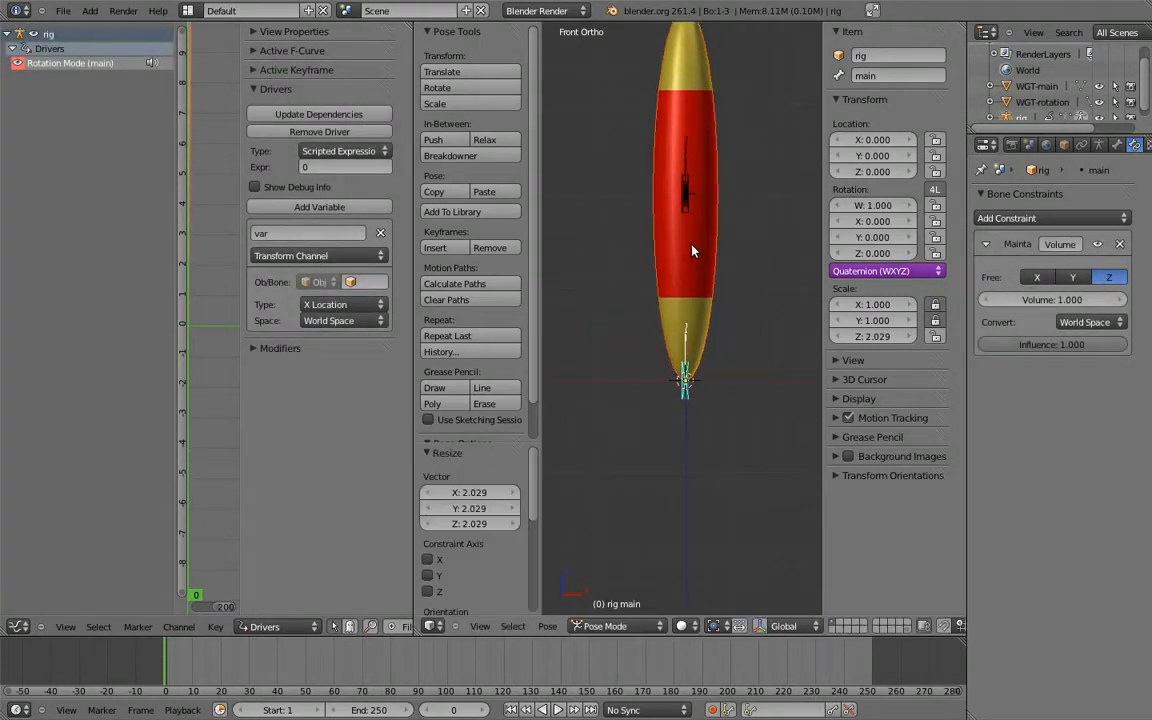
right_click(686, 178)
key(r)
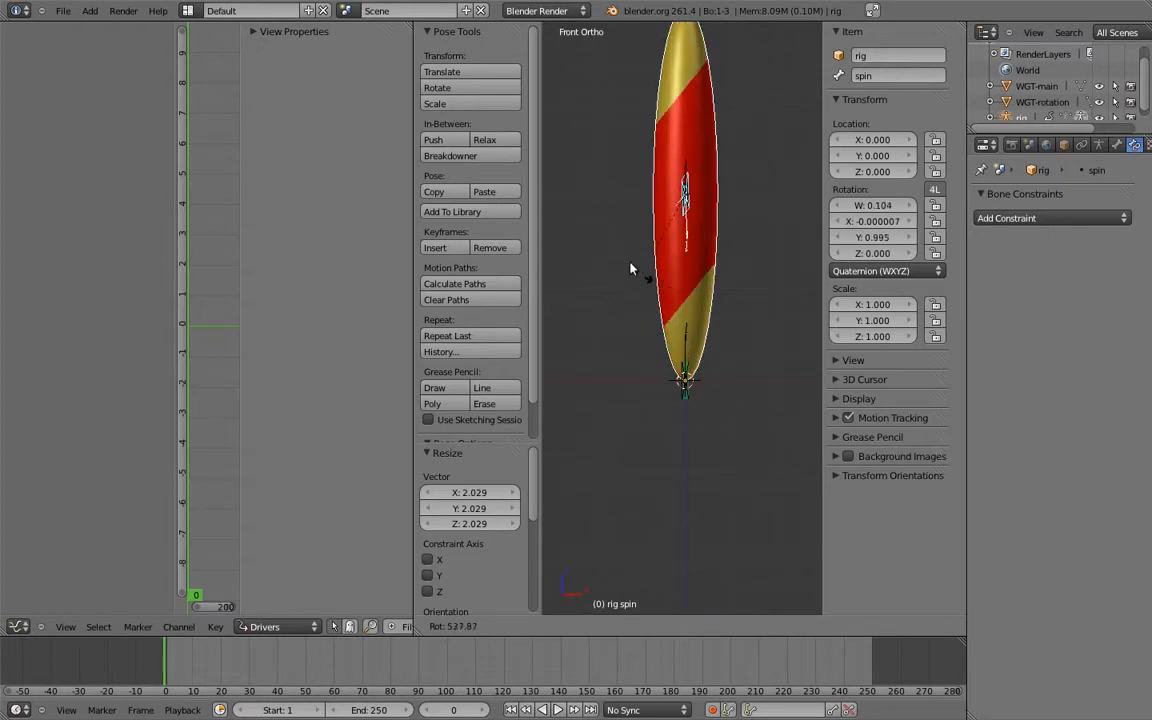
key(Escape)
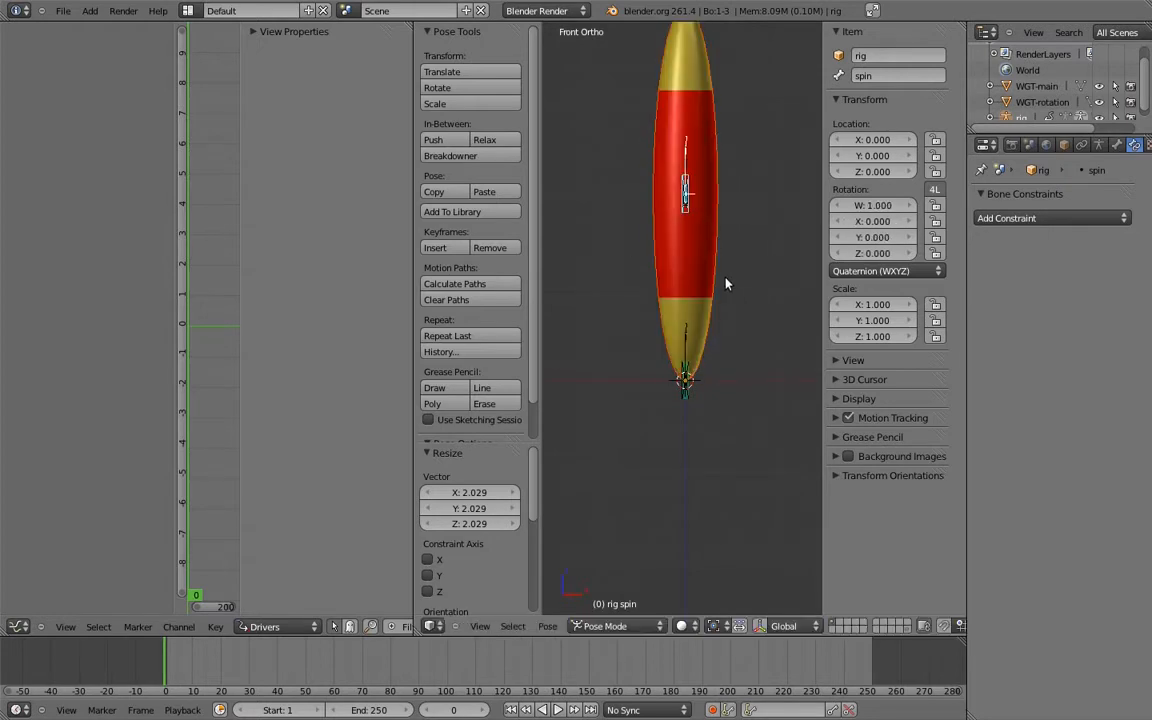
Step: Clear the pose location and scale of all bones in the rig, then deselect them
key(a)
key(a)
key(alt+g)
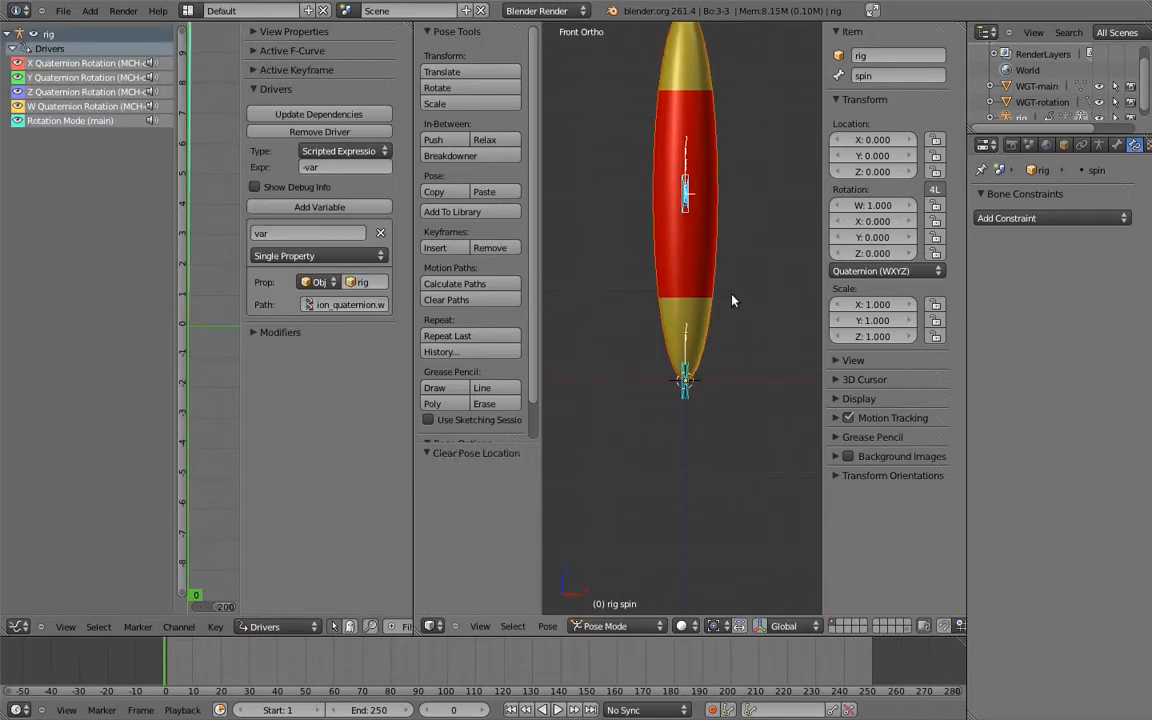
key(alt+s)
key(a)
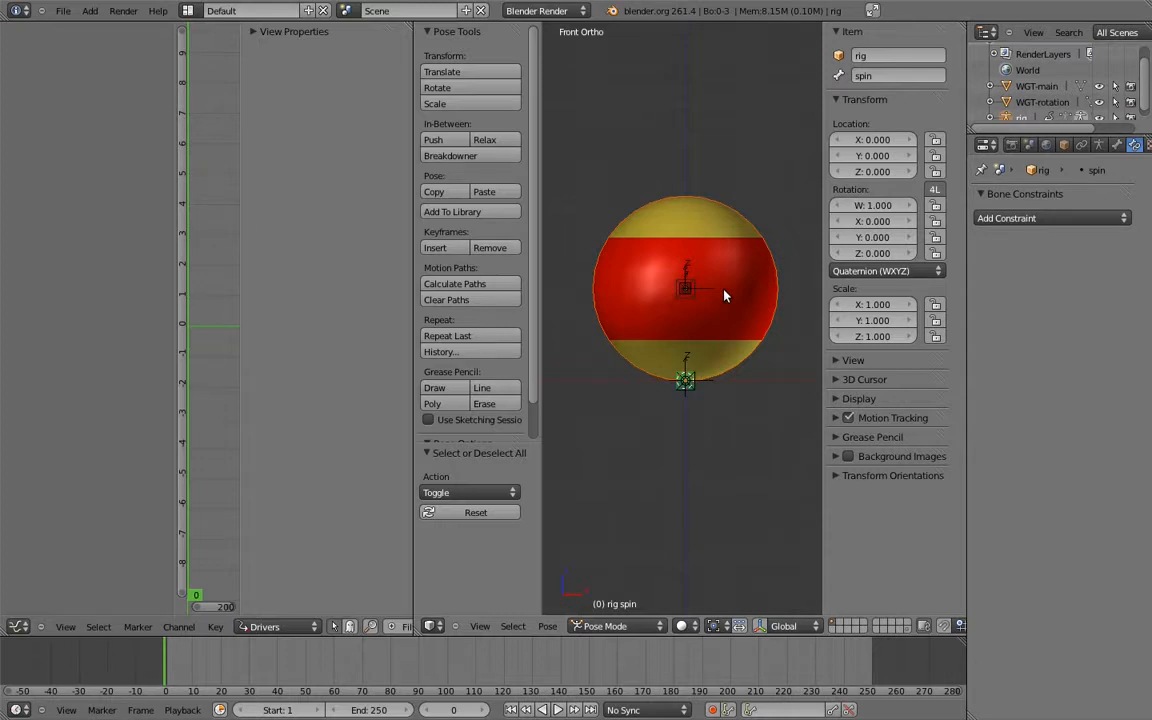
Step: Rename the spin bone at the ball's centre to MCH-spin
right_click(692, 282)
click(877, 77)
text(MCH-)
key(Return)
Step: Add another bone to the rig in Edit Mode and raise its head to Z 1 at the ball's centre
key(Tab)
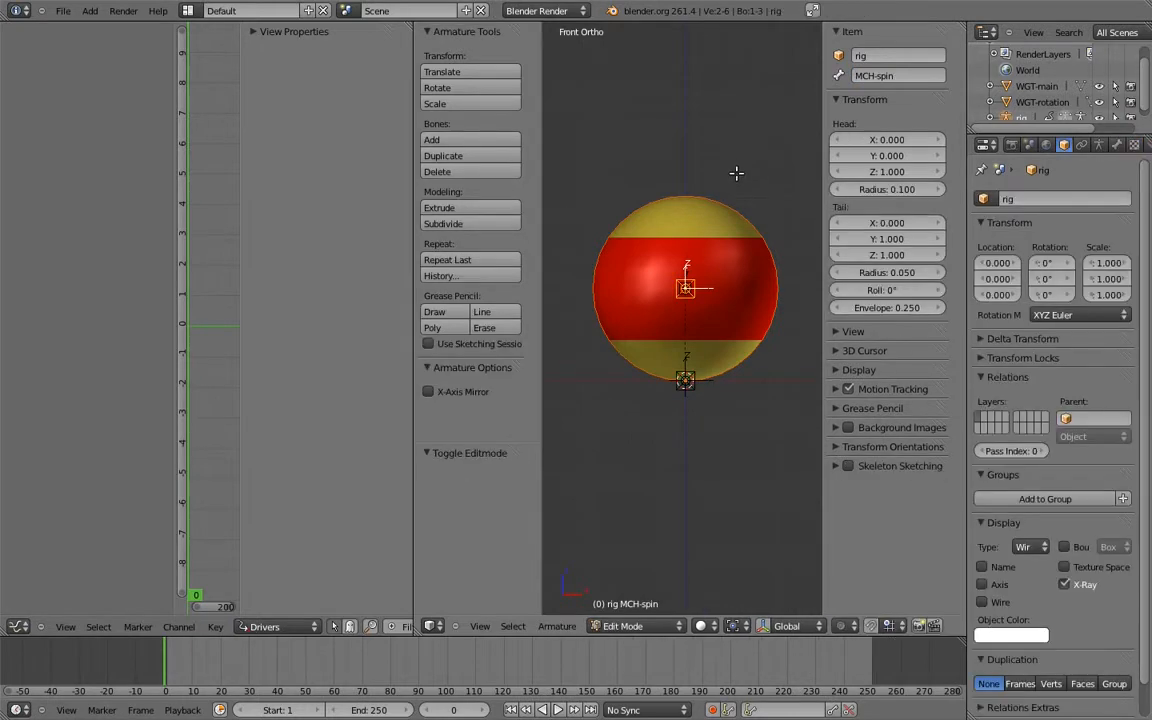
key(KP_3)
key(shift+a)
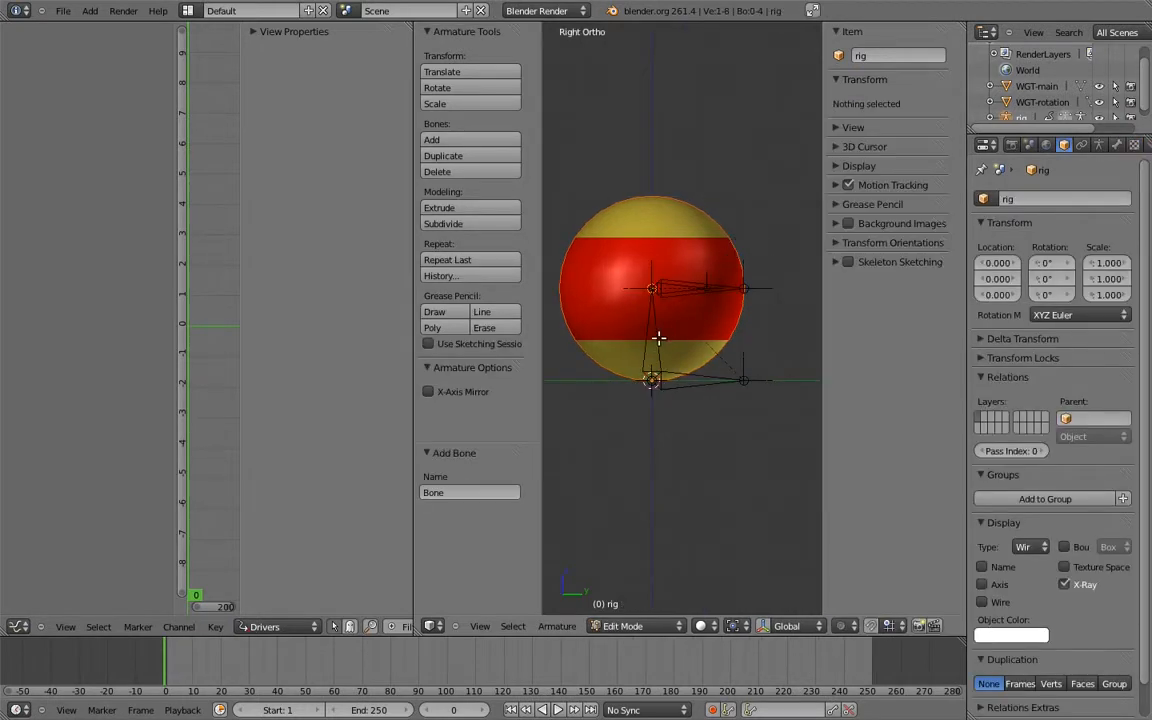
key(g)
key(z)
ctrl+click(689, 247)
Step: Move the added bone's tail to Y 1.4, Z 1, name the bone spin, and return to Pose Mode
right_click(663, 196)
key(g)
click(785, 290)
right_click(761, 280)
click(896, 77)
text(s)
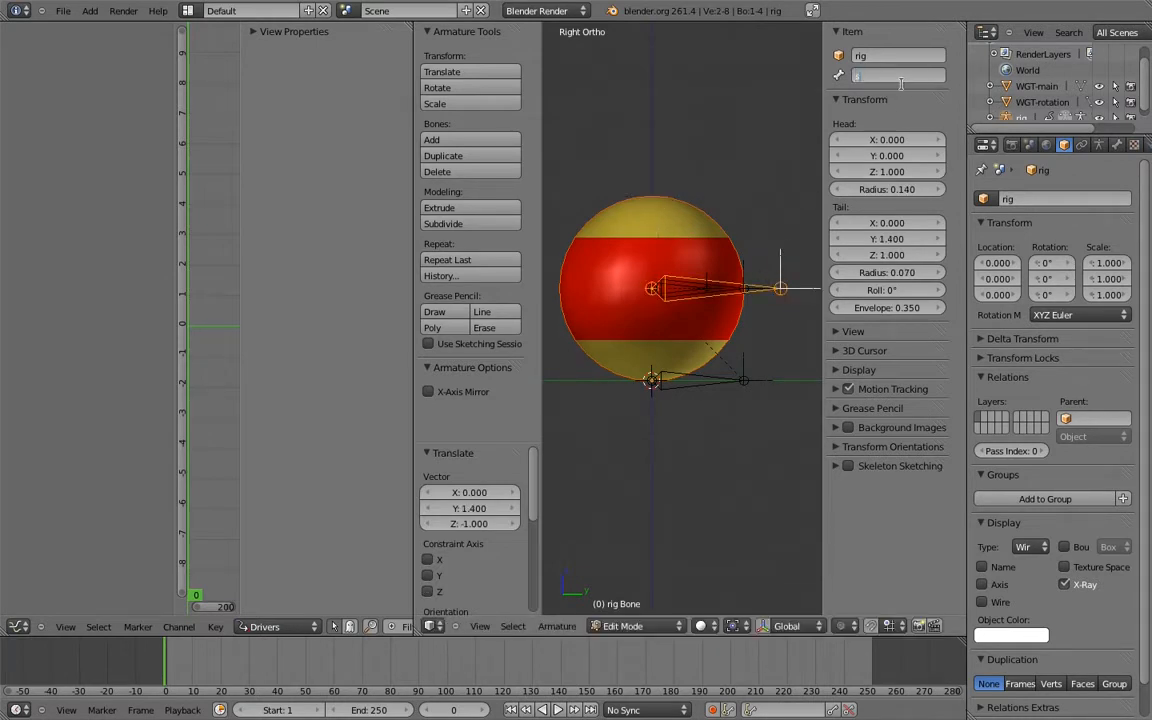
text(pin)
key(Return)
key(ctrl+Tab)
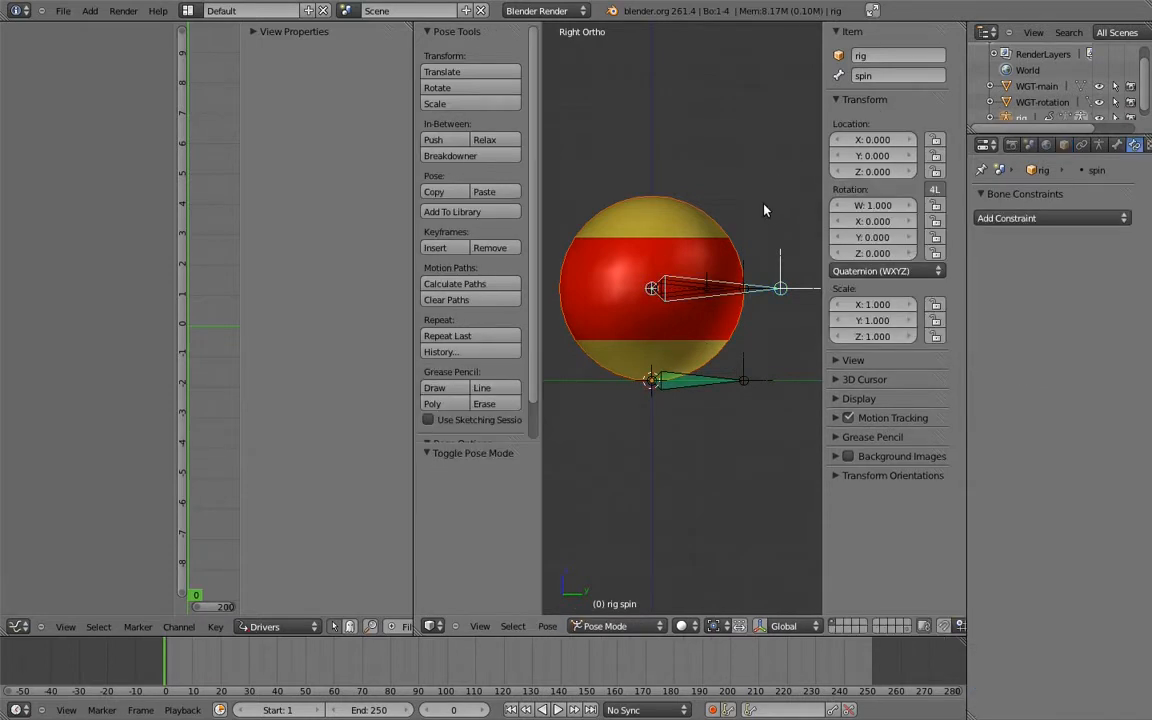
Step: Add a Copy Location constraint to the new spin bone with MCH-counter_spin as its target
ctrl+middle_drag(692, 246, 693, 315)
right_click(680, 257)
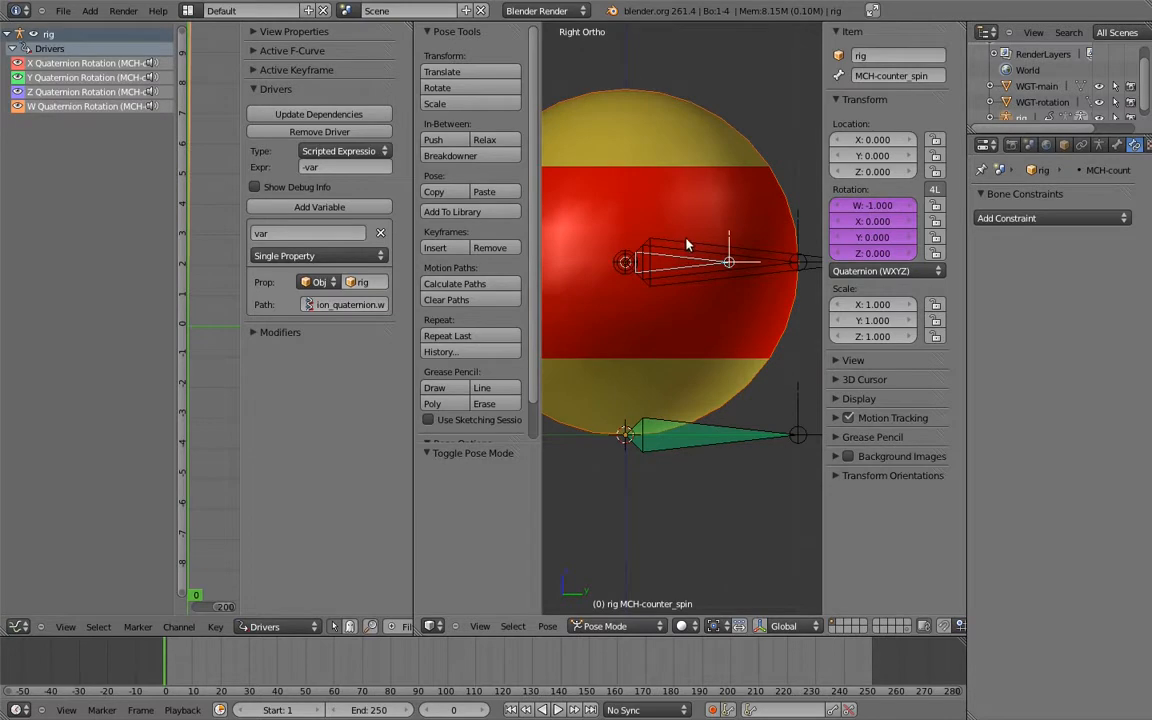
shift+right_click(687, 240)
key(shift+ctrl+c)
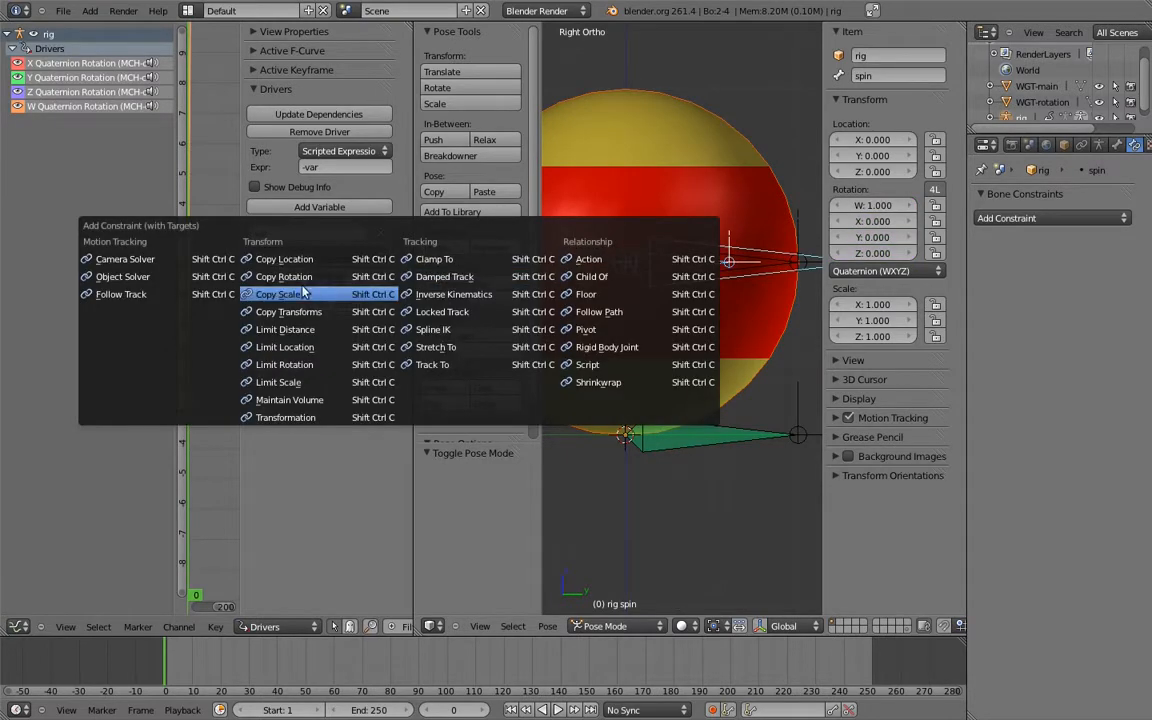
click(285, 259)
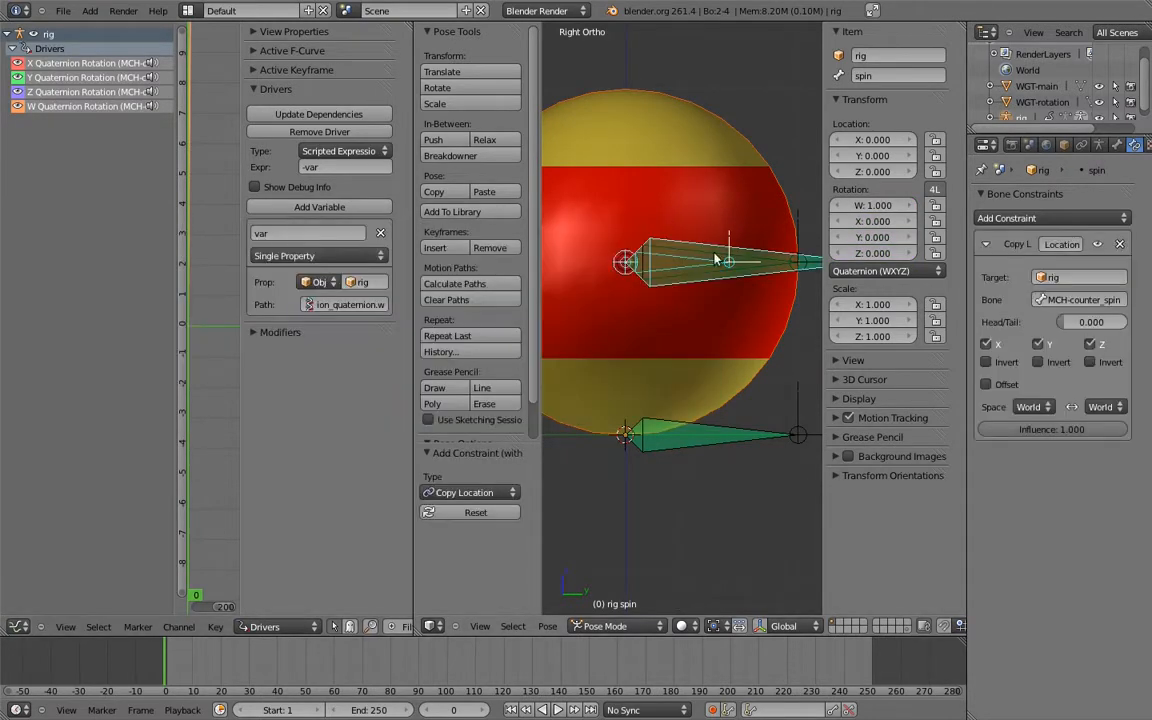
Step: Try rotating the main bone to test the spin bone's Copy Location constraint, and cancel the rotation
shift+middle_drag(713, 306, 731, 326)
scroll(731, 326, down, 3)
right_click(740, 396)
key(r)
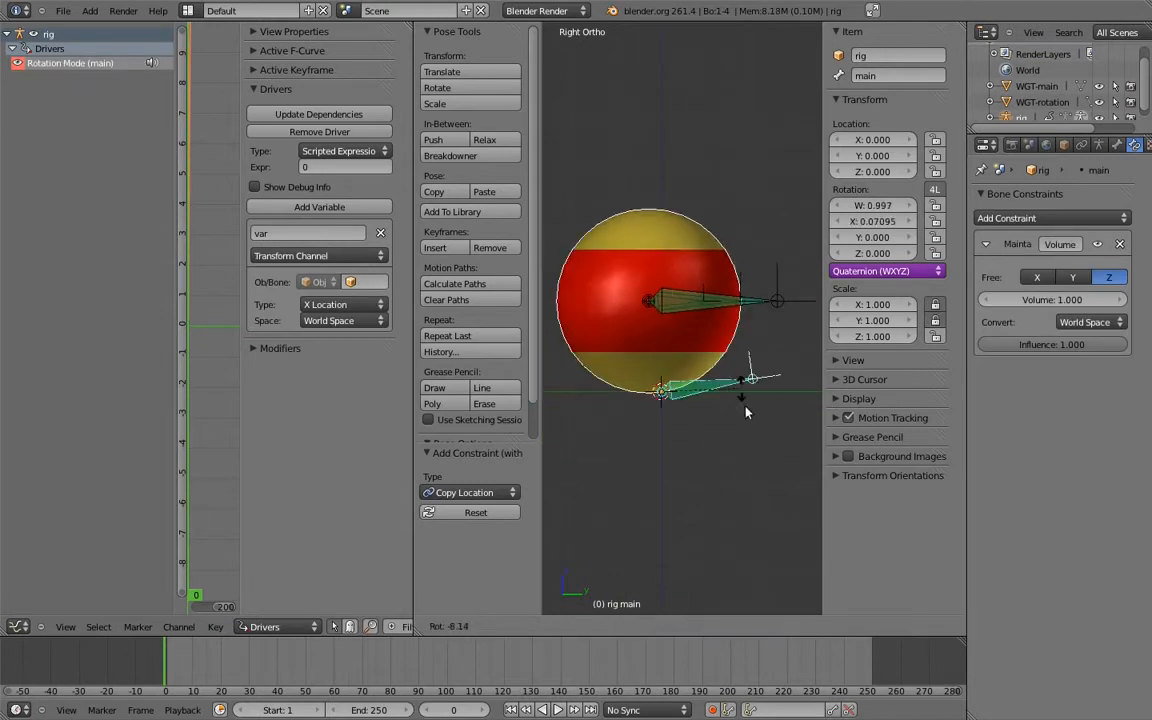
key(Escape)
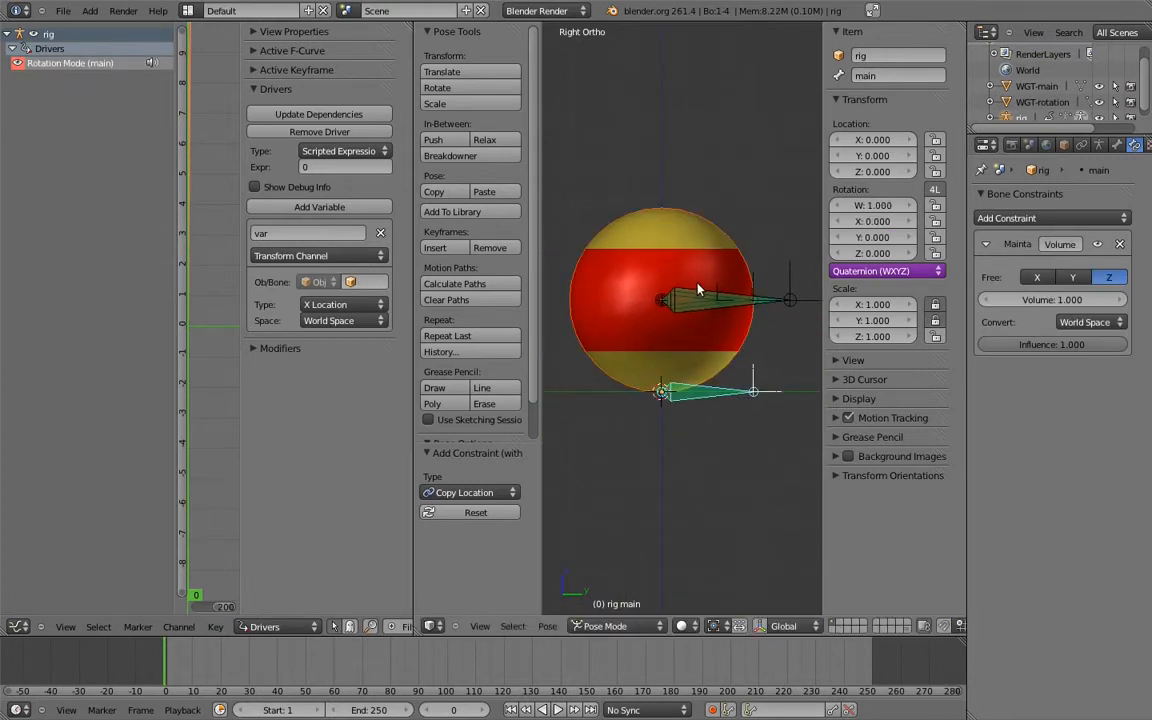
Step: Add a Copy Rotation constraint to the MCH-spin bone with the spin bone as its target
scroll(698, 290, up, 8)
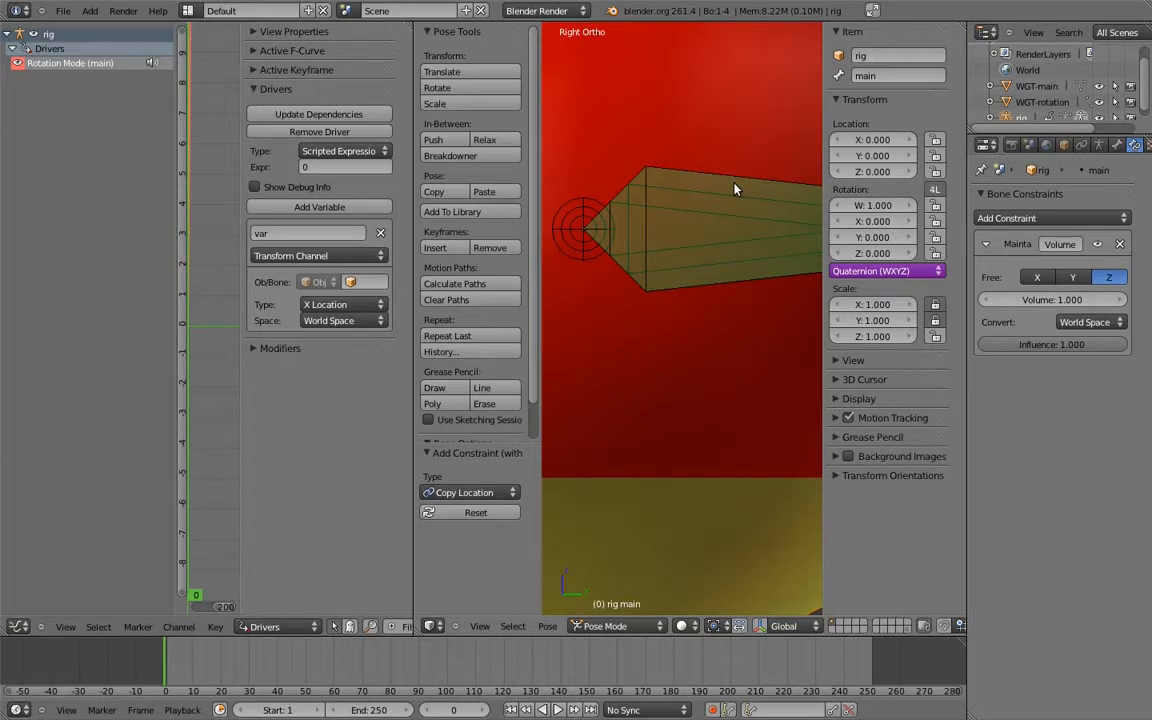
right_click(736, 191)
right_click(737, 197)
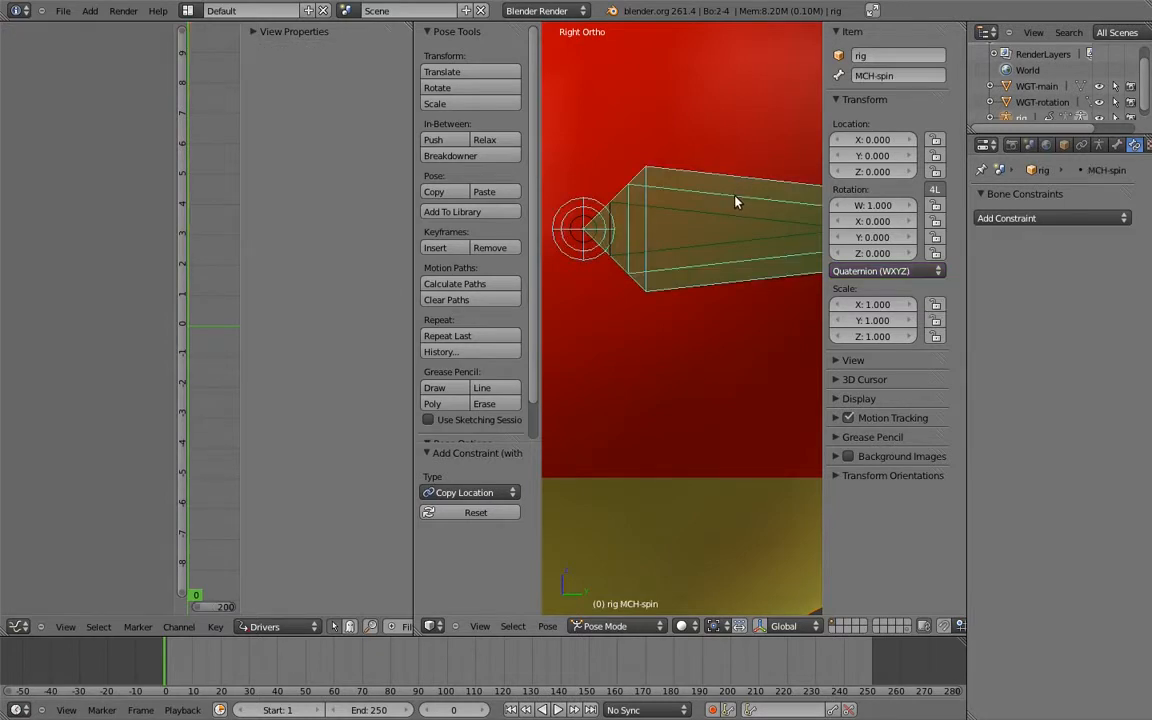
key(shift+ctrl+c)
click(665, 213)
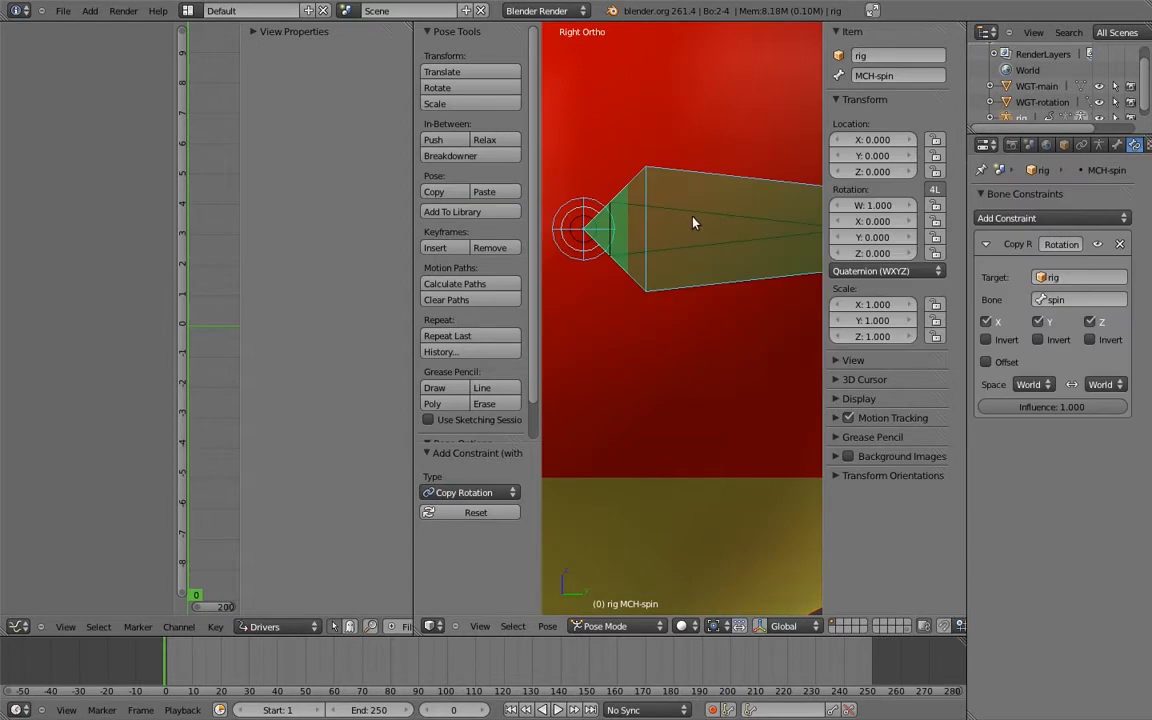
Step: Scale the main bone to about 2.06 to stretch the ball vertically
scroll(700, 230, down, 6)
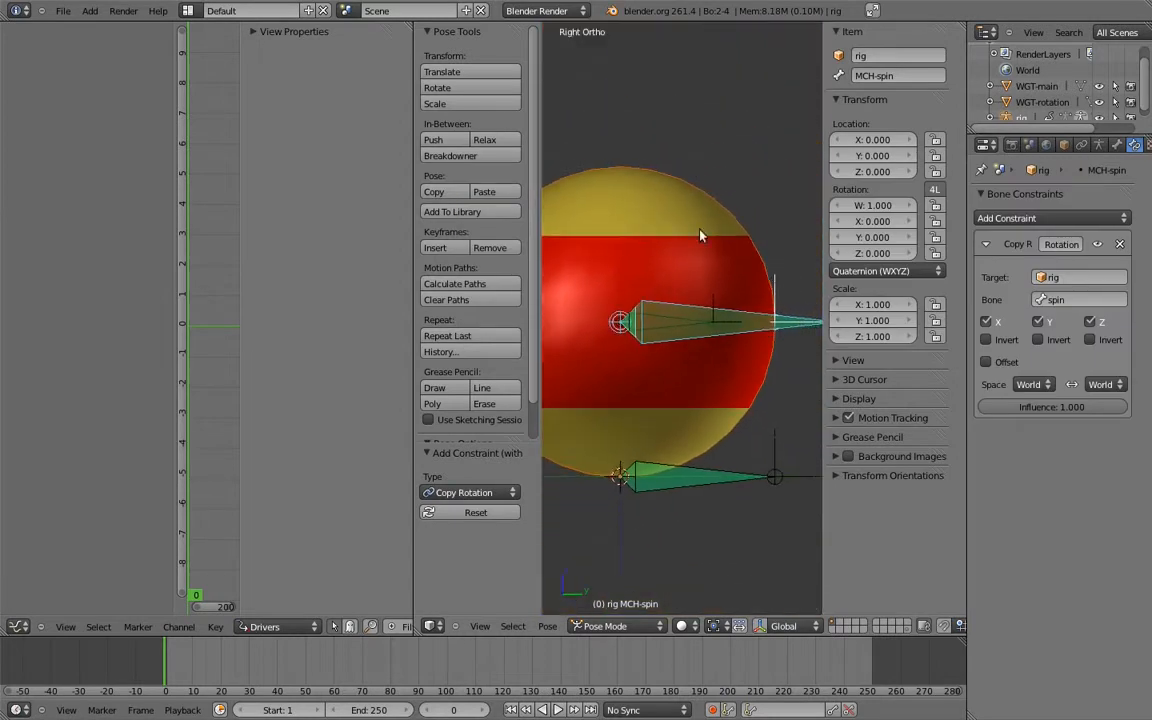
key(KP_1)
scroll(646, 281, down, 3)
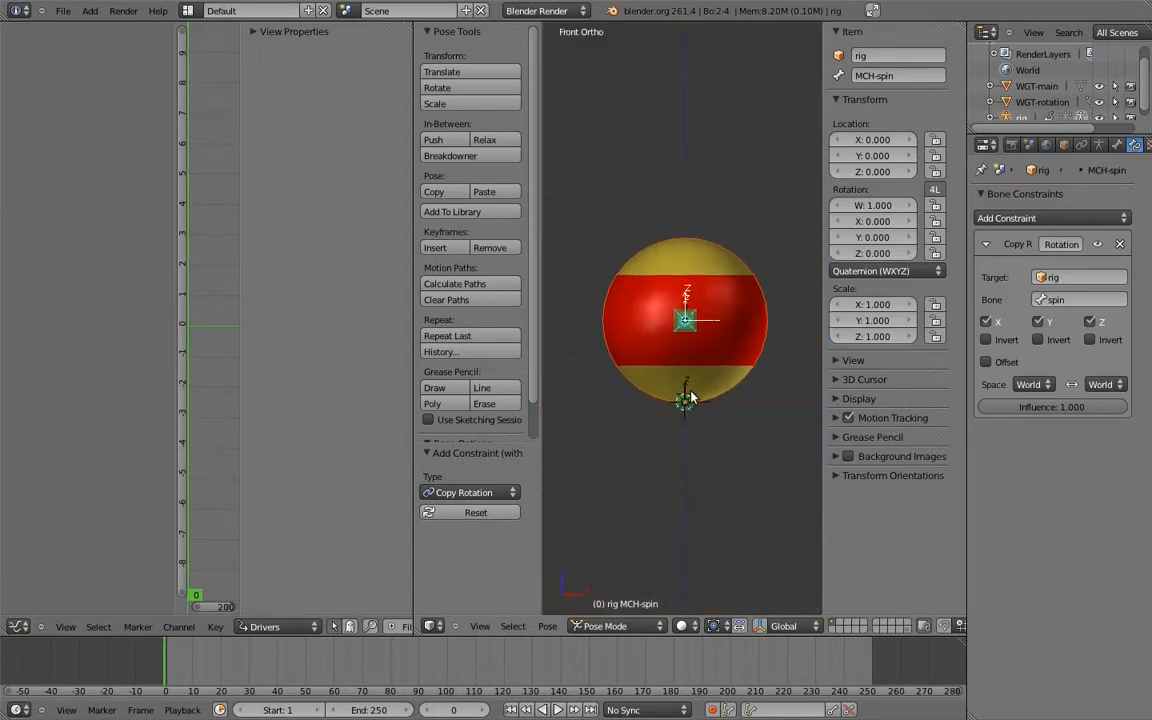
right_click(690, 397)
key(s)
click(685, 351)
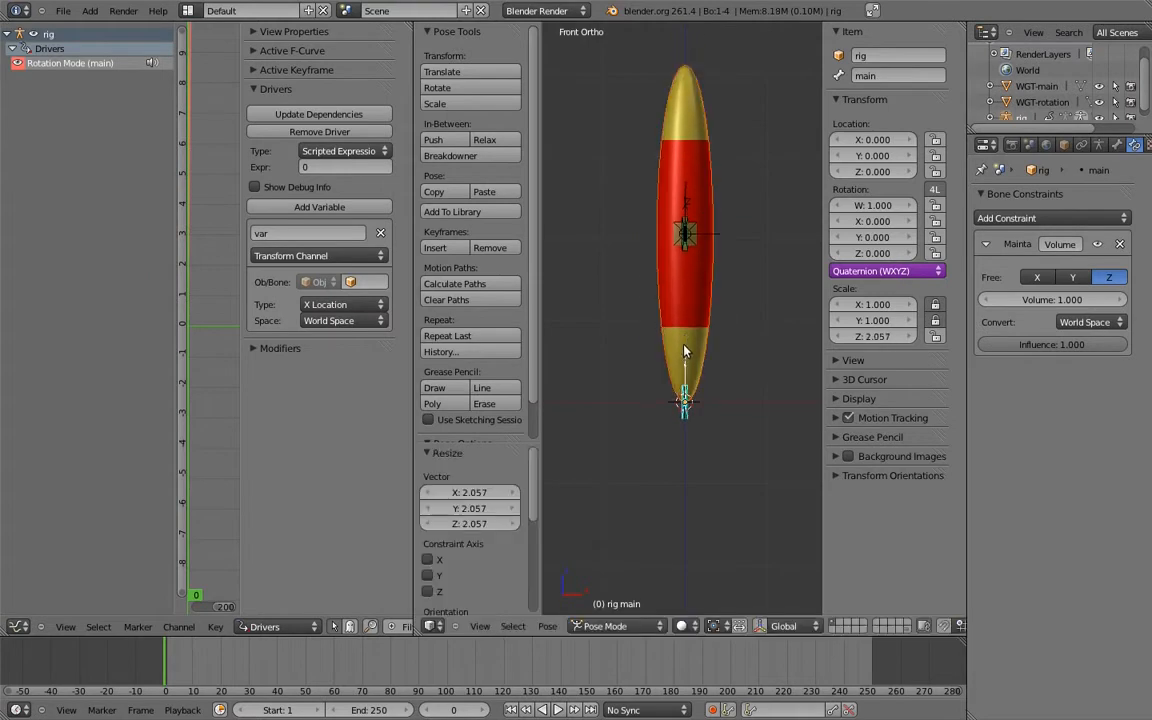
Step: Try rotating the spin bone on the stretched ball to test the Copy Rotation constraint, and cancel the rotation
right_click(697, 230)
key(r)
key(Escape)
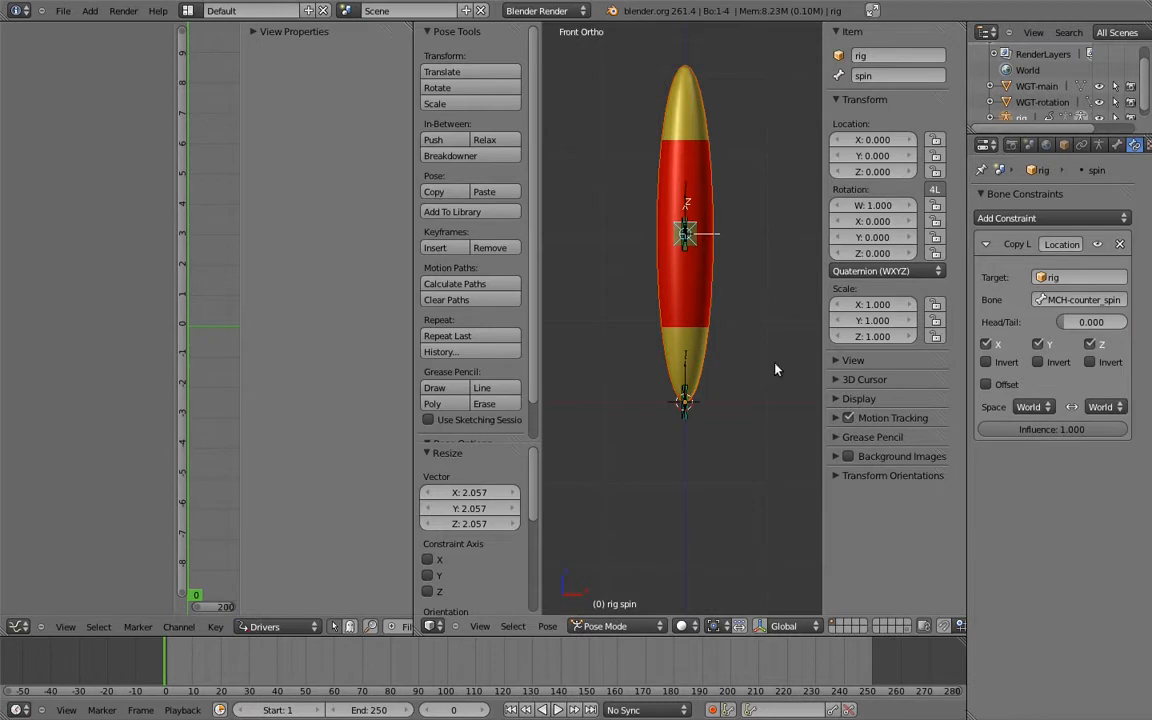
Step: Select the MCH-spin bone among the overlapping bones at the stretched ball's centre
middle_drag(777, 281, 728, 329)
scroll(728, 329, up, 5)
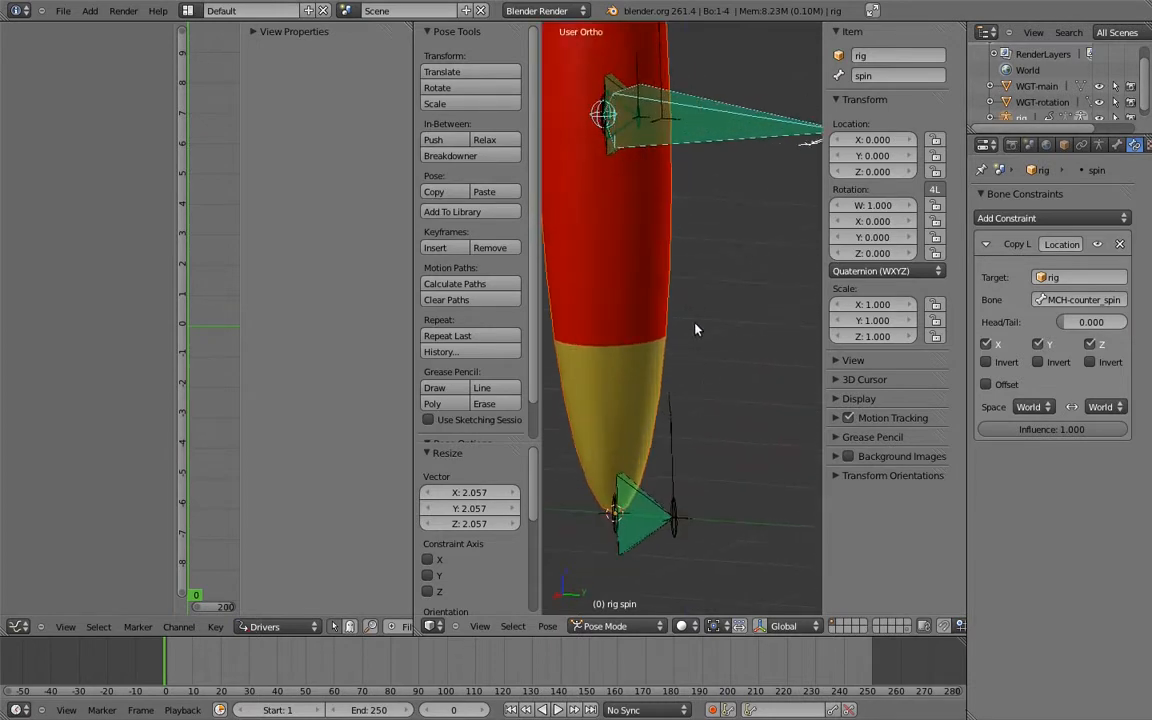
scroll(771, 309, up, 4)
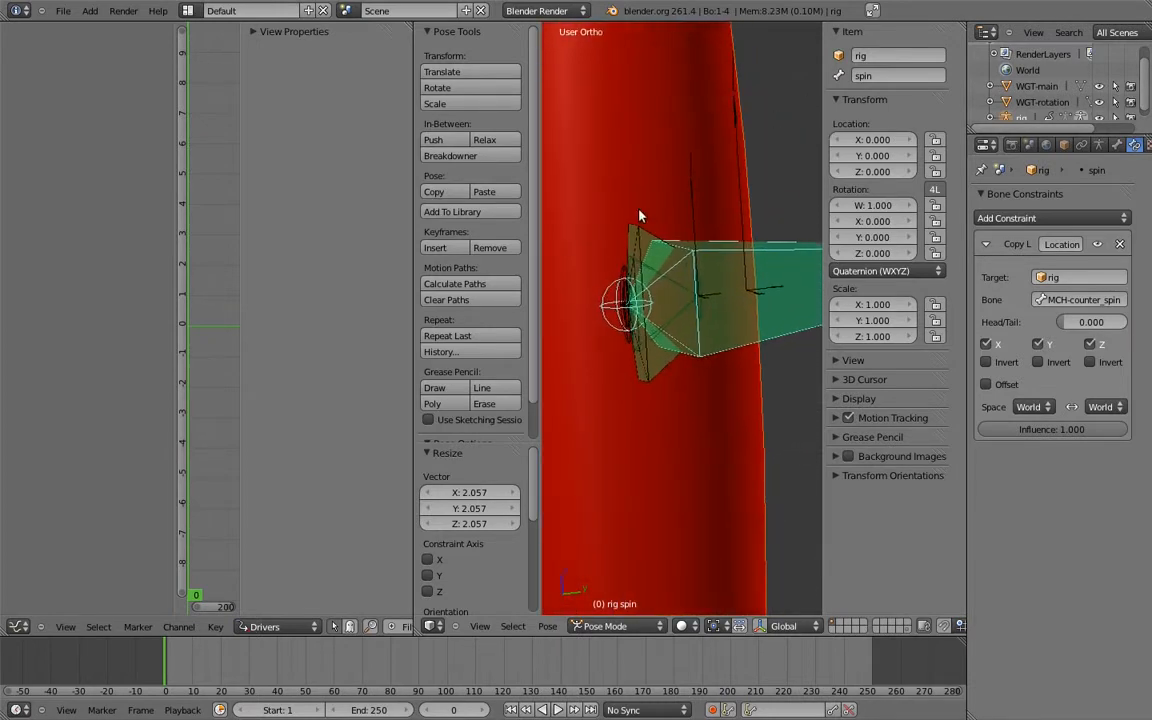
right_click(755, 300)
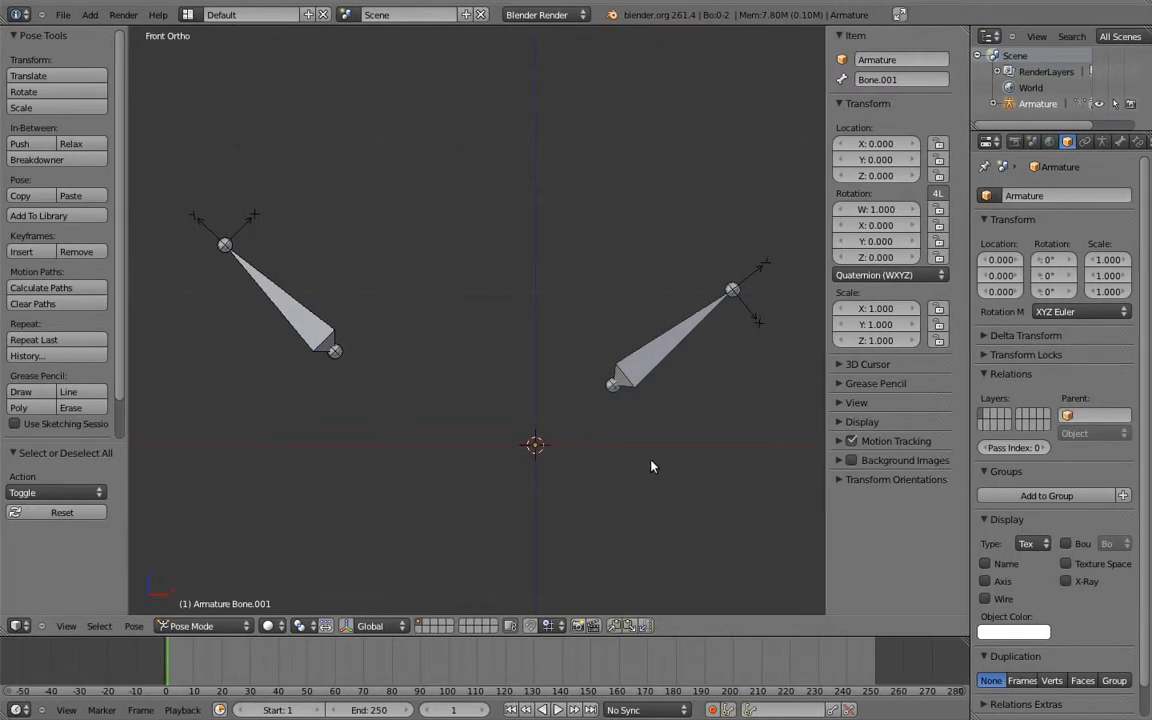
Step: In the two-bone example armature, add a Copy Rotation constraint to Bone.001 with Bone as its target
right_click(295, 292)
shift+right_click(655, 343)
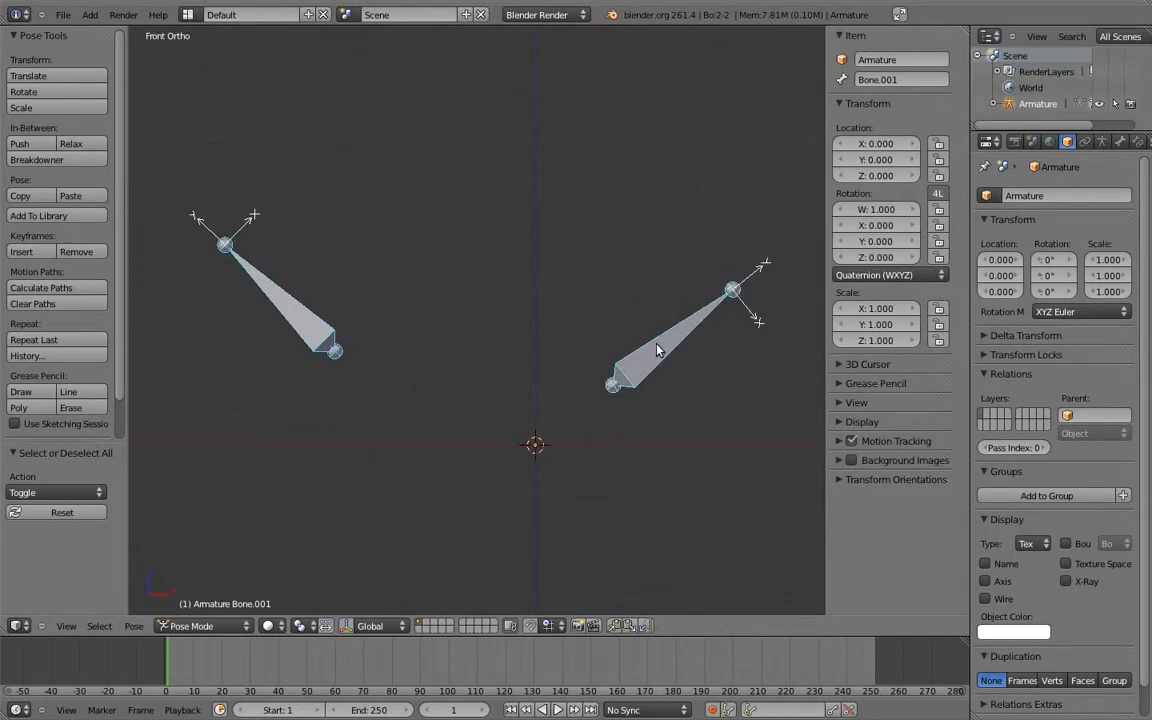
key(shift+ctrl+c)
click(619, 343)
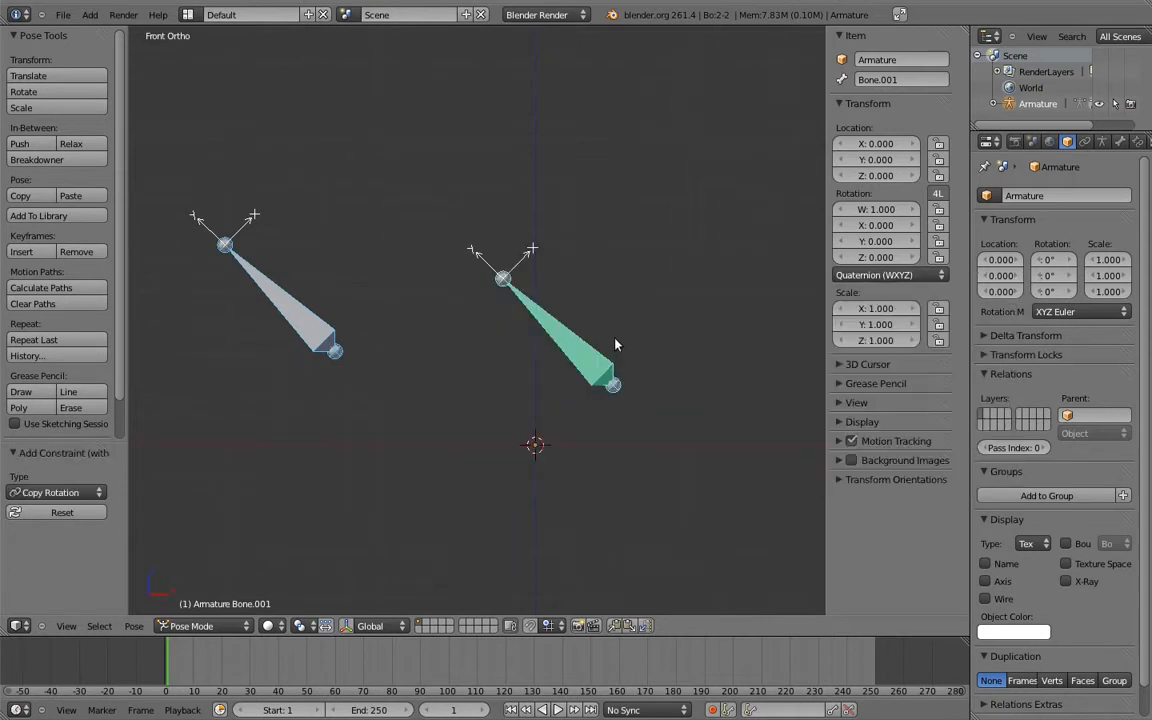
Step: Try rotating Bone in the view plane and freely to test the world-space Copy Rotation, and clear its rotation
right_click(243, 258)
key(r)
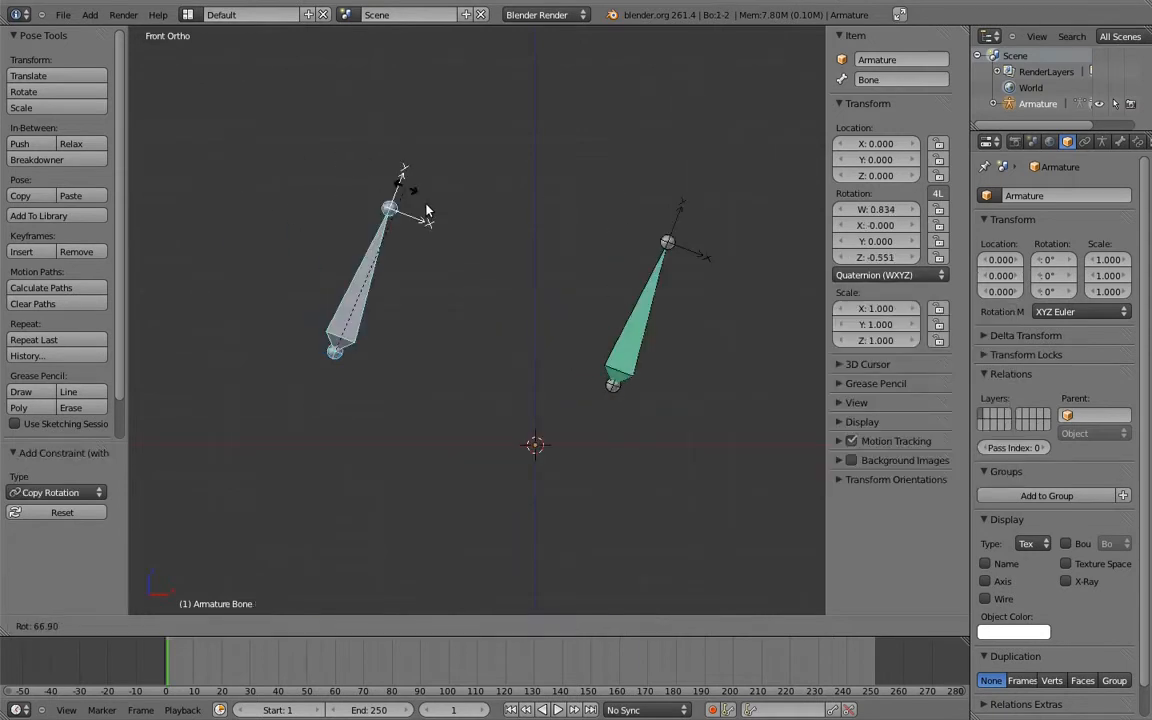
key(r)
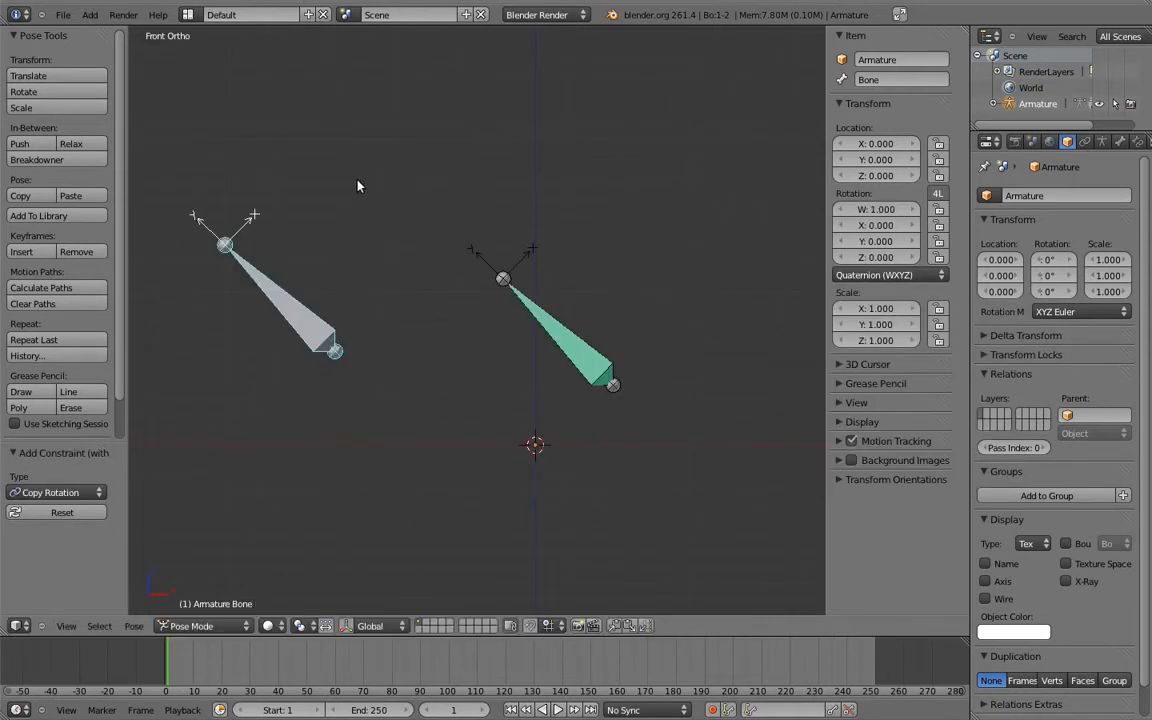
click(494, 179)
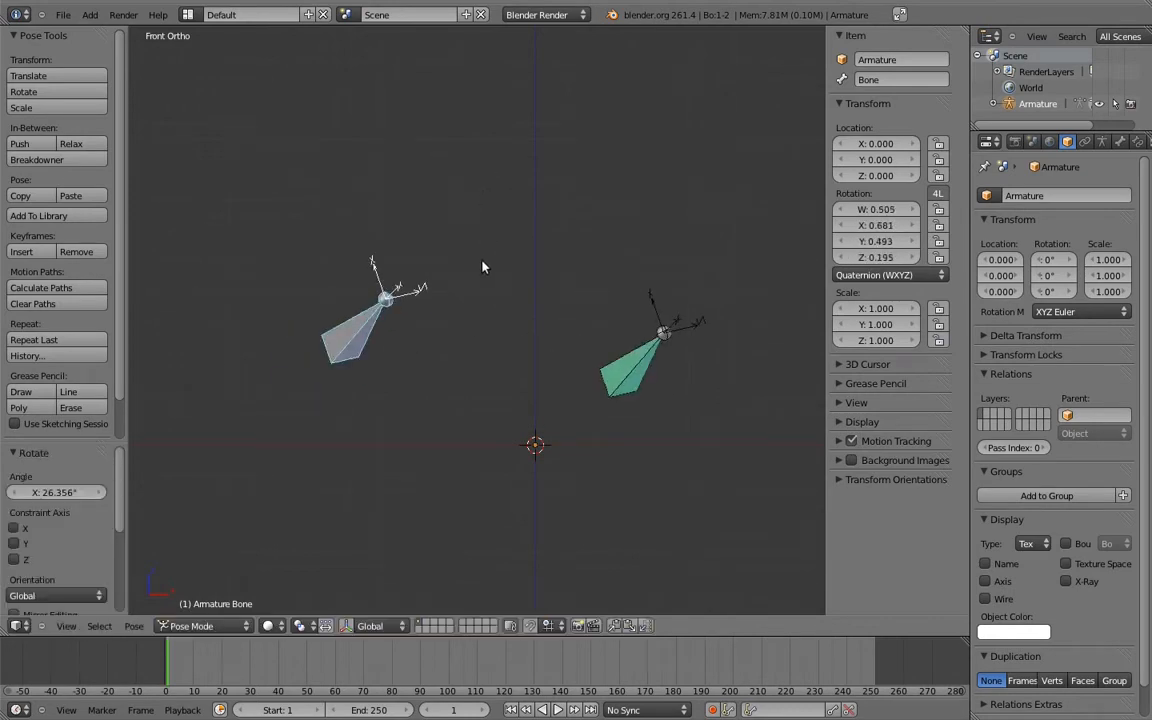
key(alt+r)
Step: Set both the target and owner space of Bone.001's Copy Rotation constraint to Local Space
right_click(553, 327)
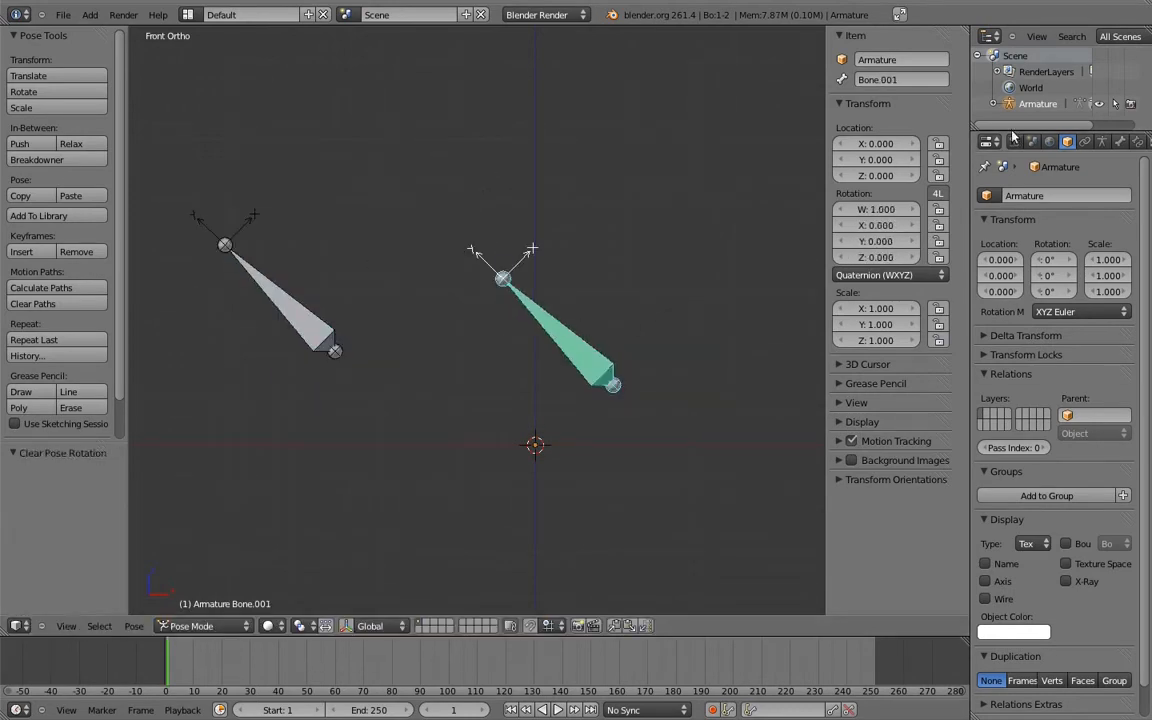
click(1137, 141)
click(1030, 381)
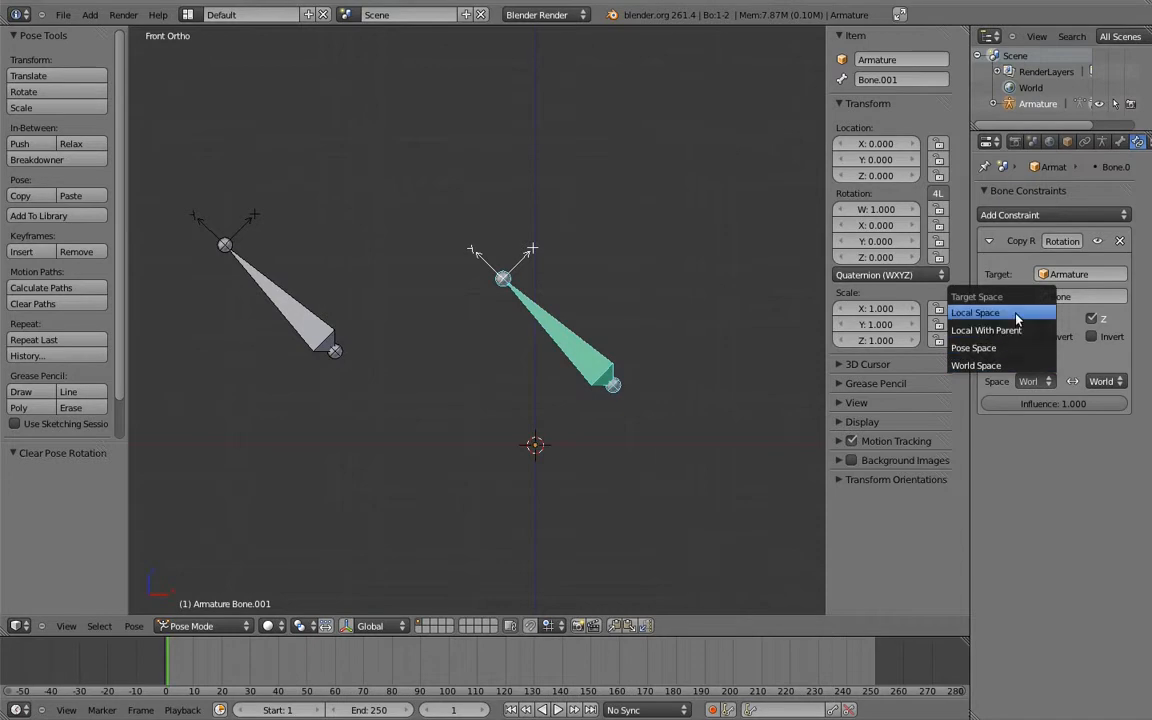
click(985, 312)
click(1100, 378)
click(1070, 313)
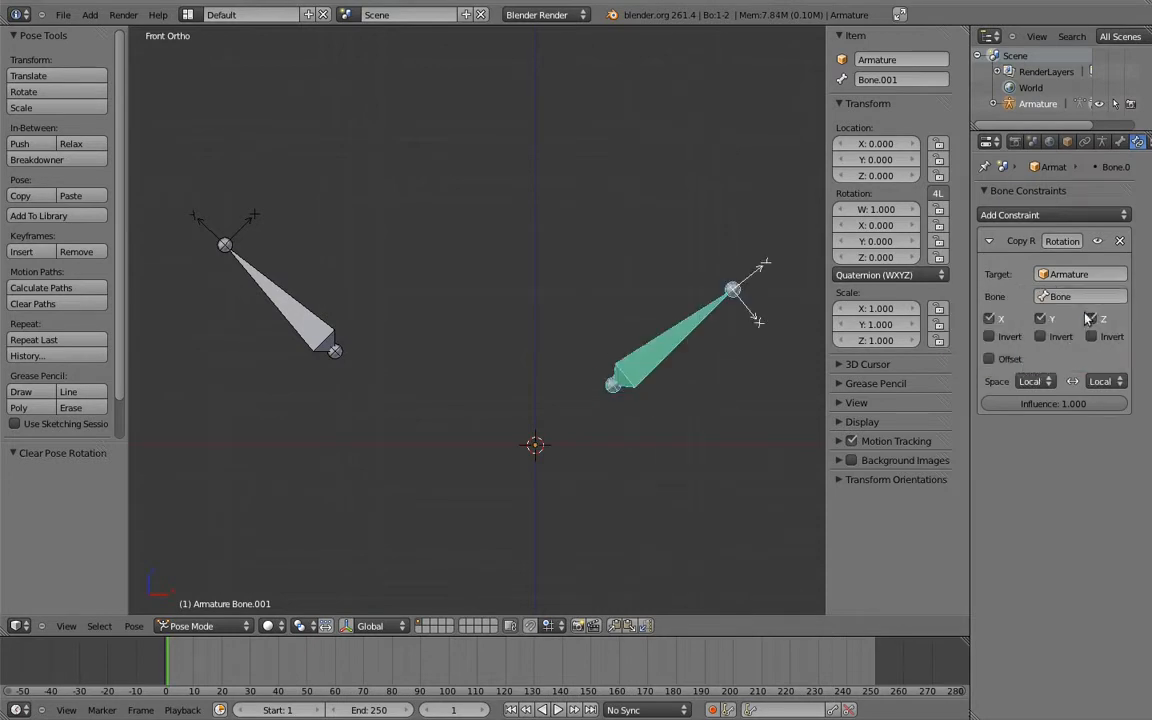
Step: Rotate Bone in the view plane and freely to test the local-space Copy Rotation on Bone.001
right_click(217, 236)
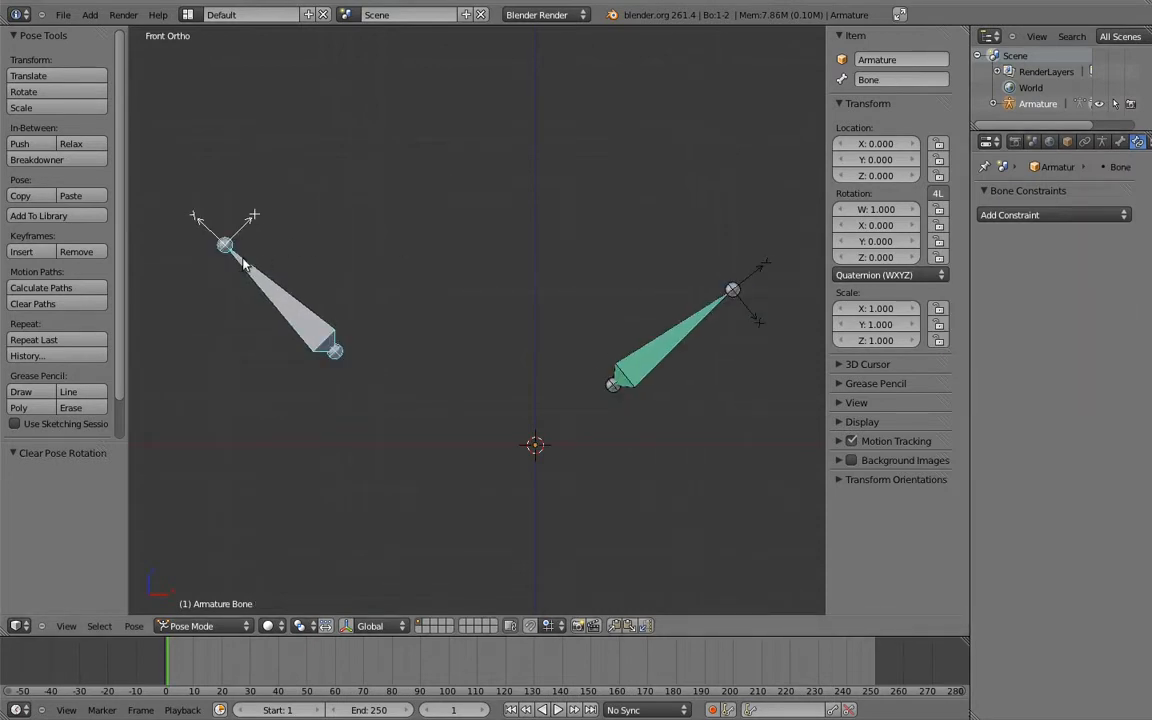
key(r)
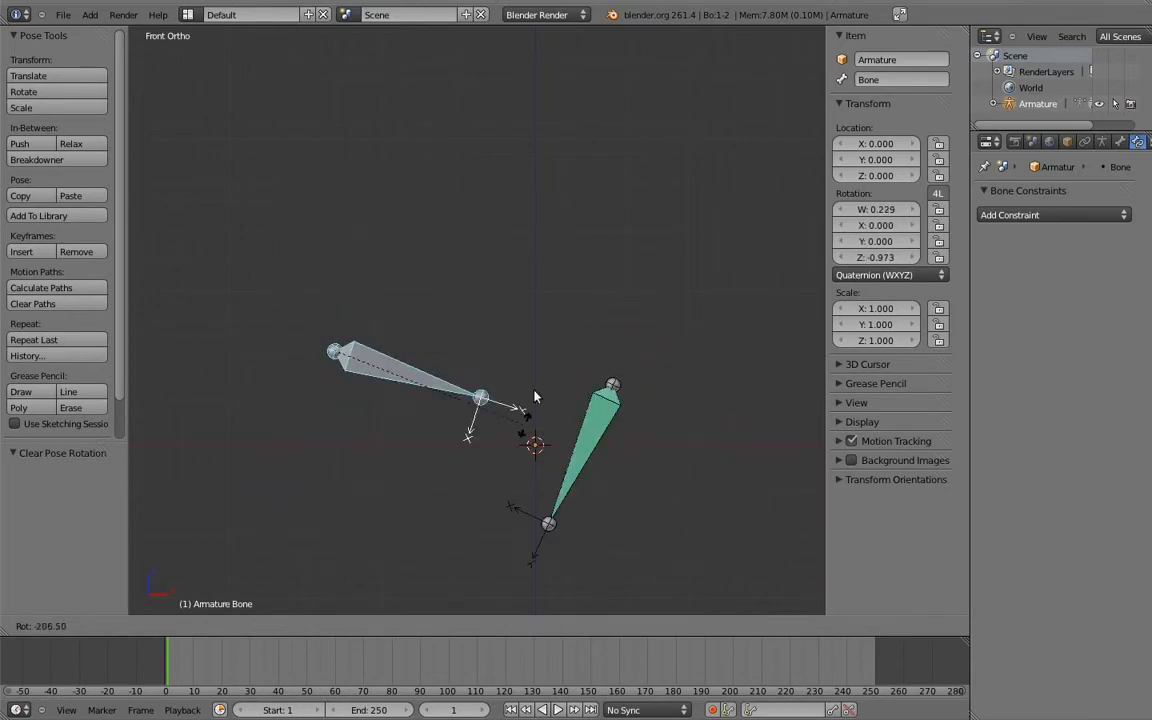
key(r)
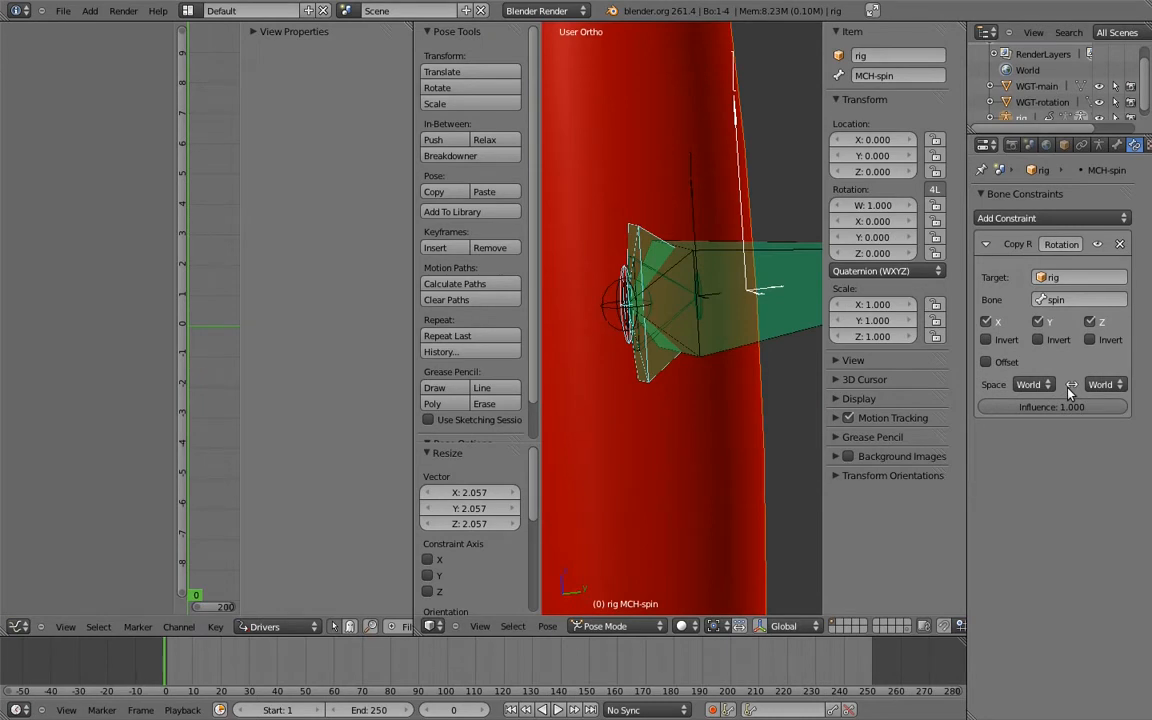
Step: Back in the ball rig, set the target and owner space of MCH-spin's Copy Rotation constraint to Local Space
click(1036, 387)
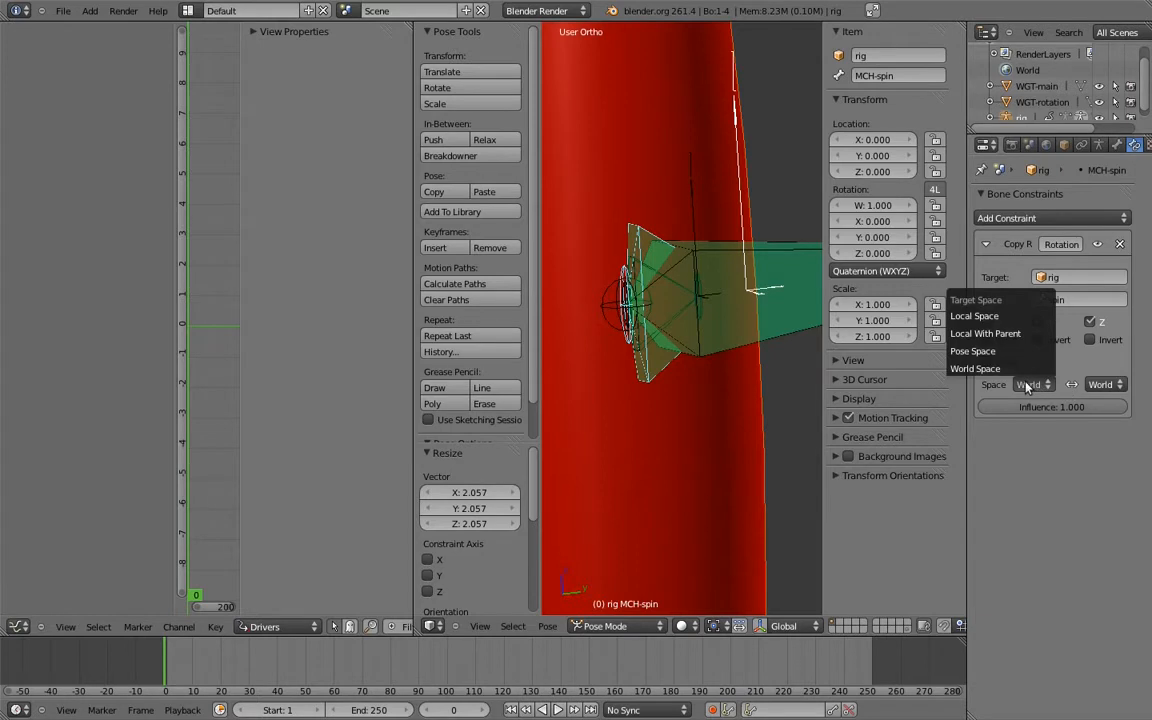
click(975, 316)
click(1101, 385)
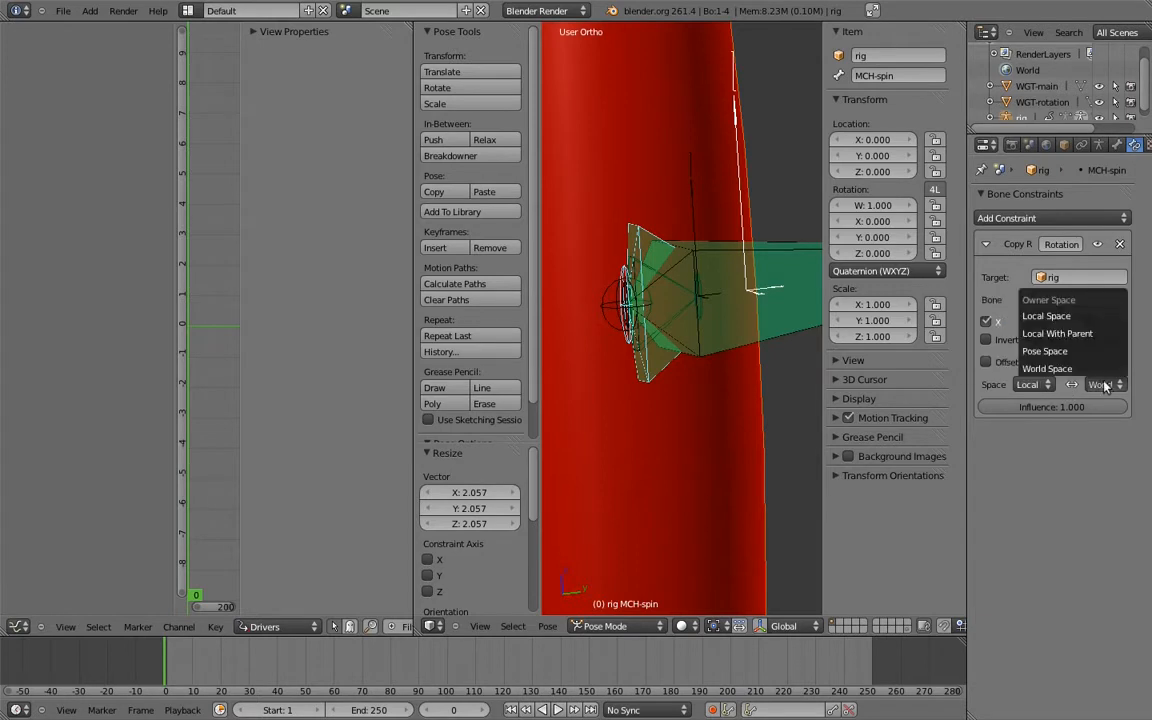
click(1088, 318)
Step: Try rotating the spin bone in front view to test the local-space rotation on the stretched ball, and cancel it
right_click(790, 251)
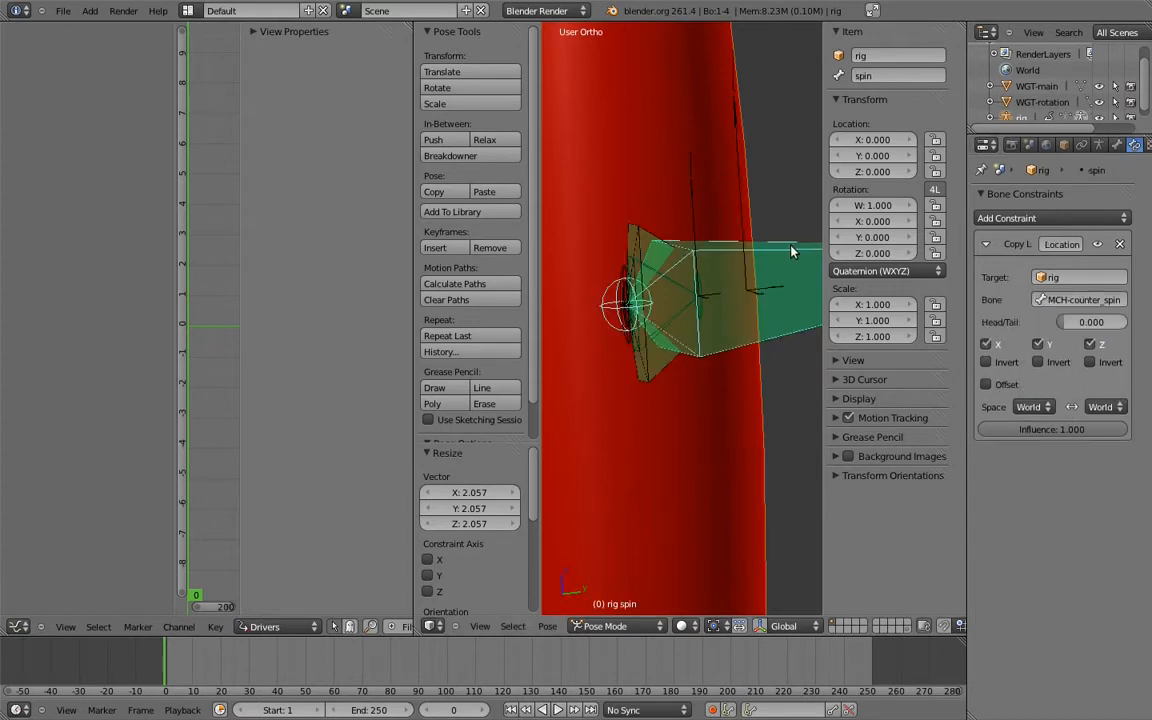
key(KP_1)
scroll(770, 370, down, 6)
key(r)
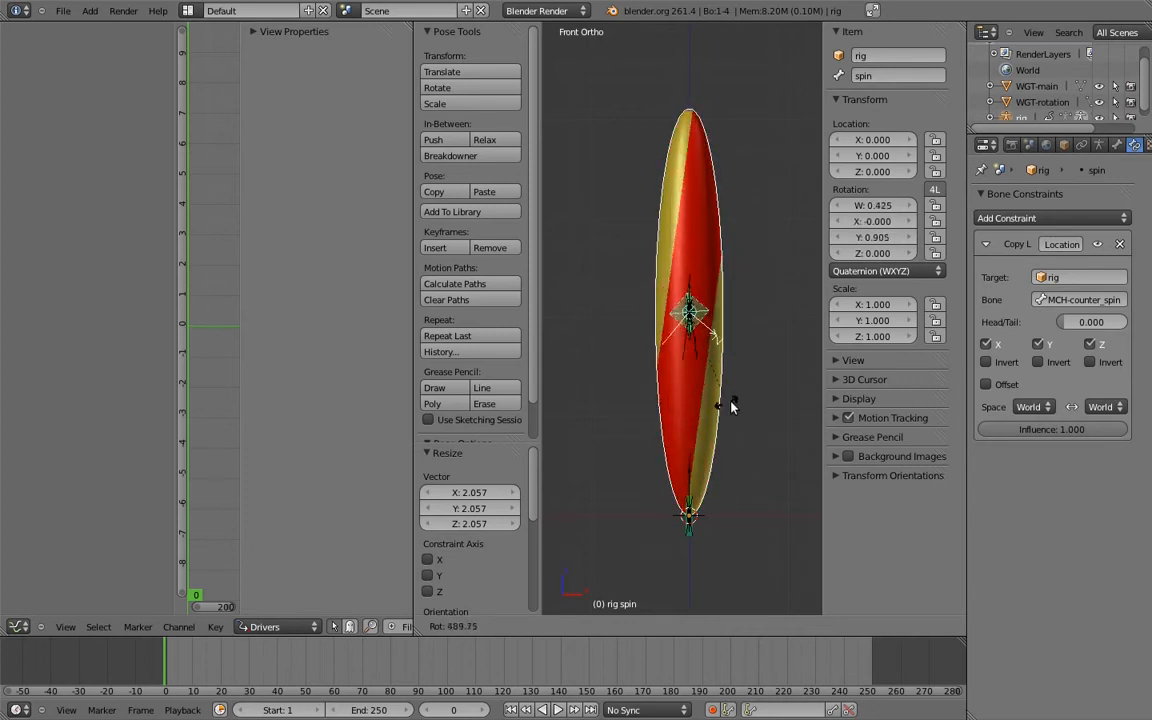
key(Escape)
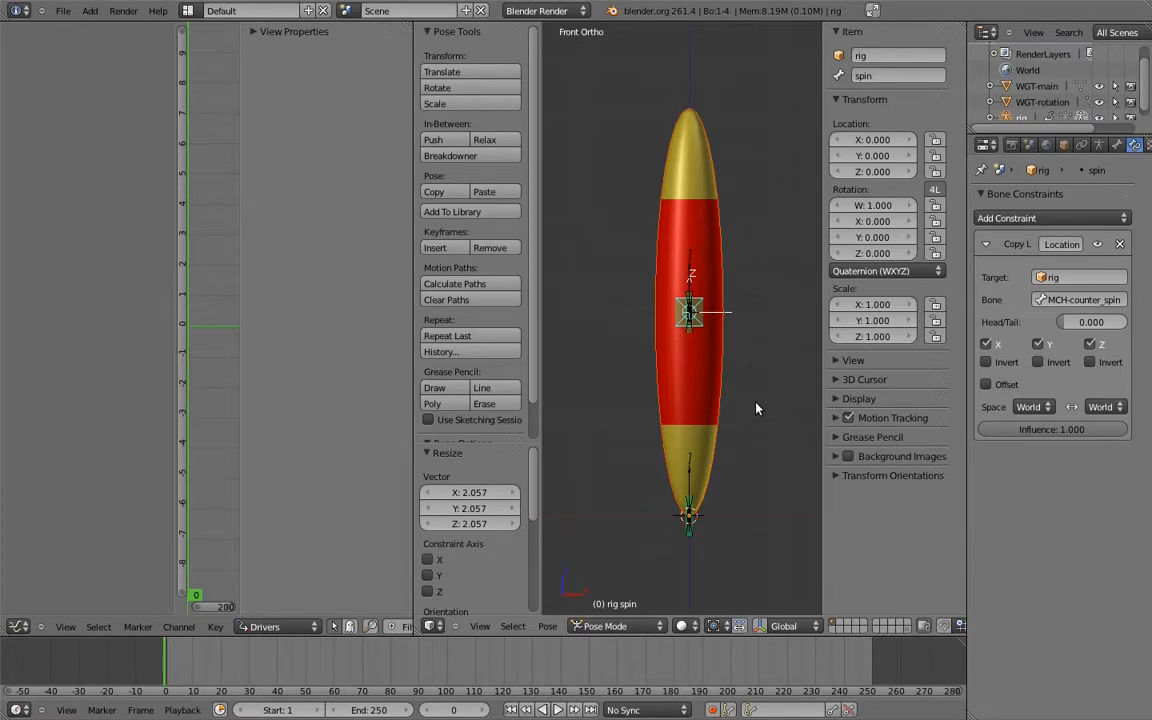
Step: Clear the pose transforms of all bones to restore the round ball, and deselect everything
middle_drag(720, 320, 771, 329)
right_click(683, 298)
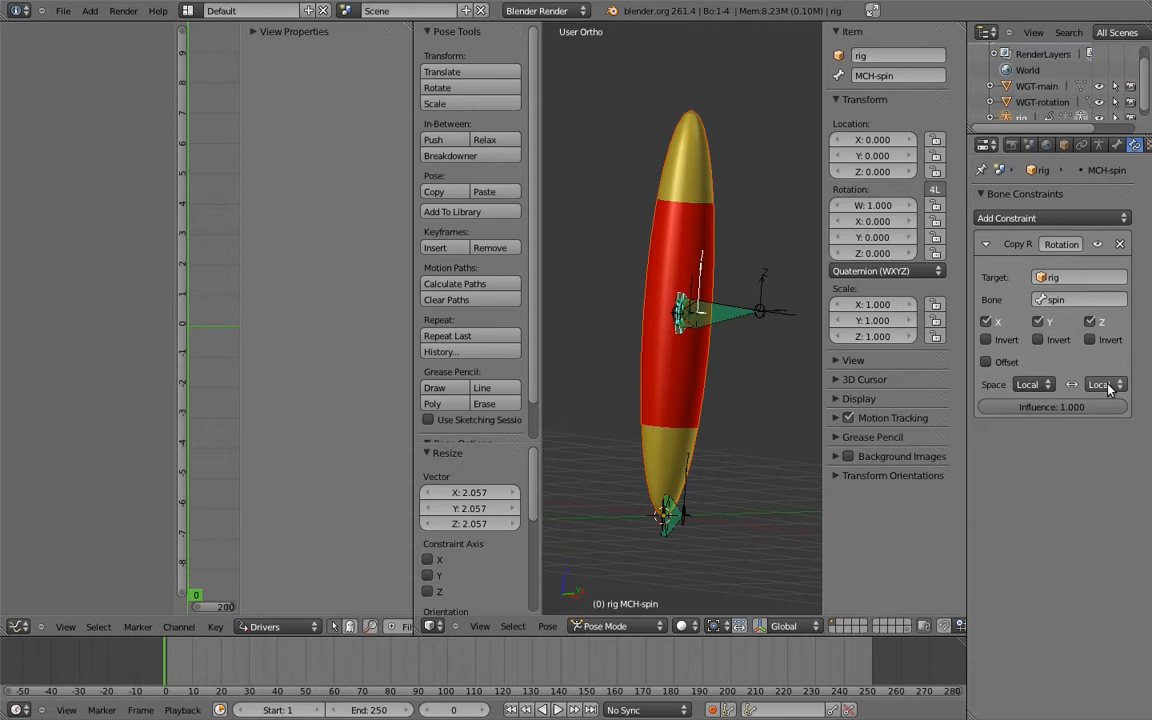
key(KP_1)
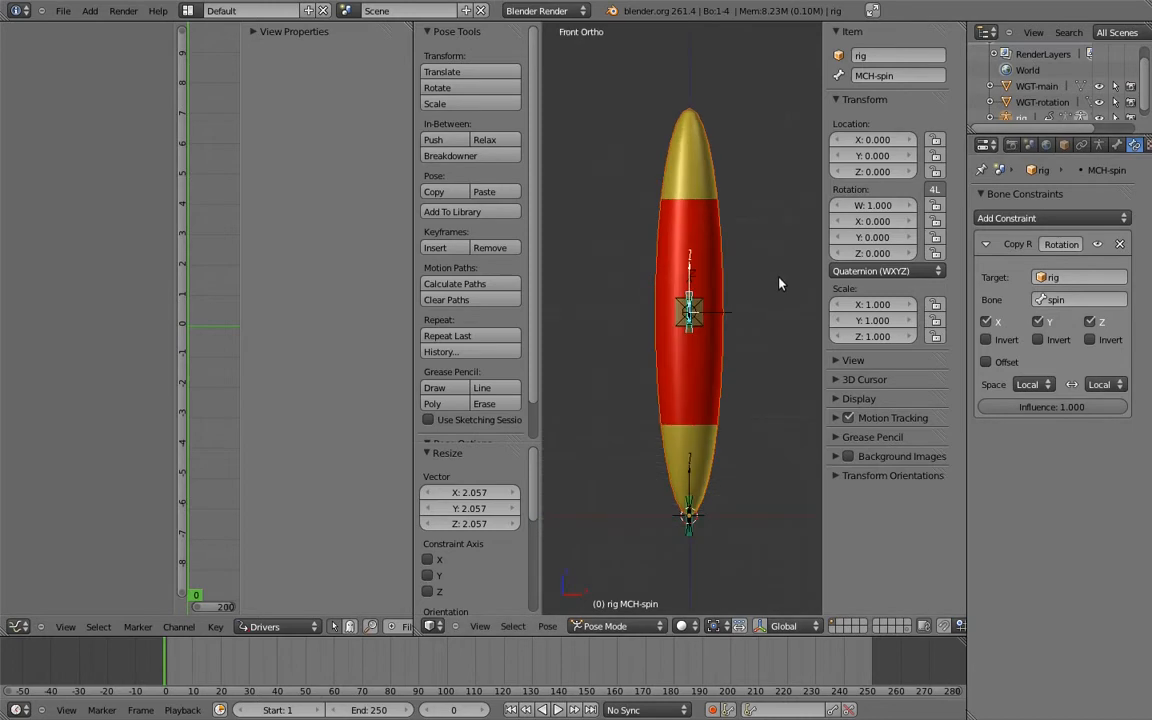
key(a)
key(a)
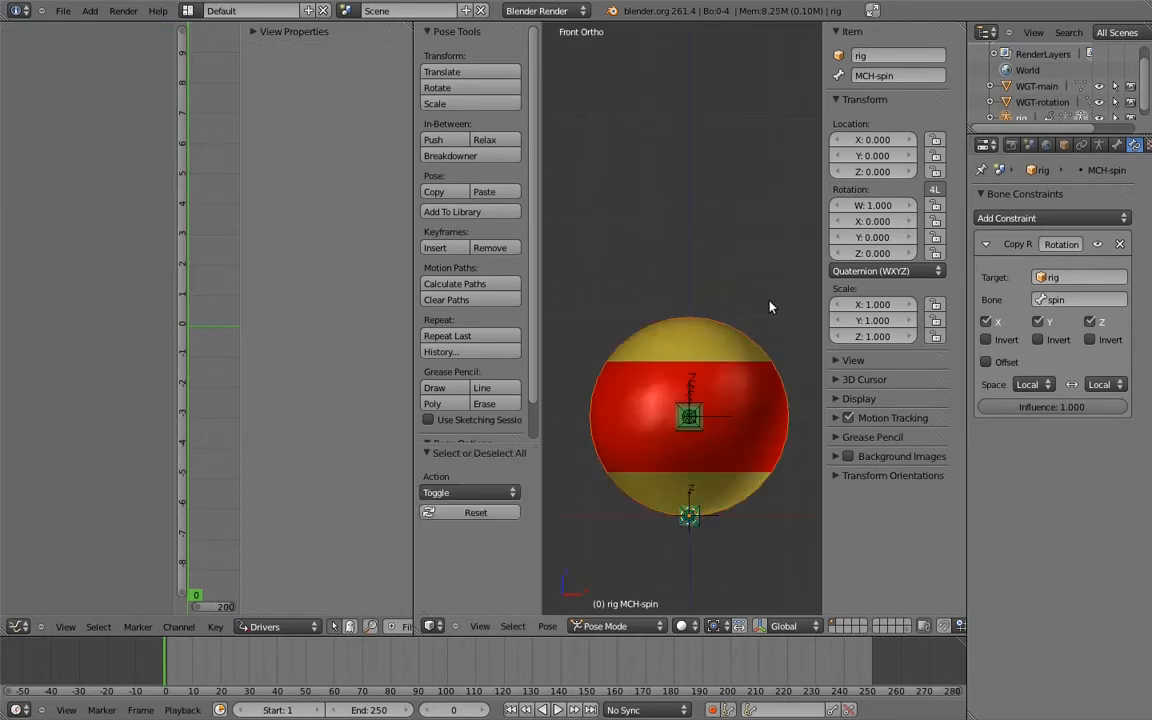
Step: Move the MCH-counter_spin and MCH-spin bones to a hidden bone layer, using wireframe display to pick them, and return to solid front view
scroll(763, 300, up, 6)
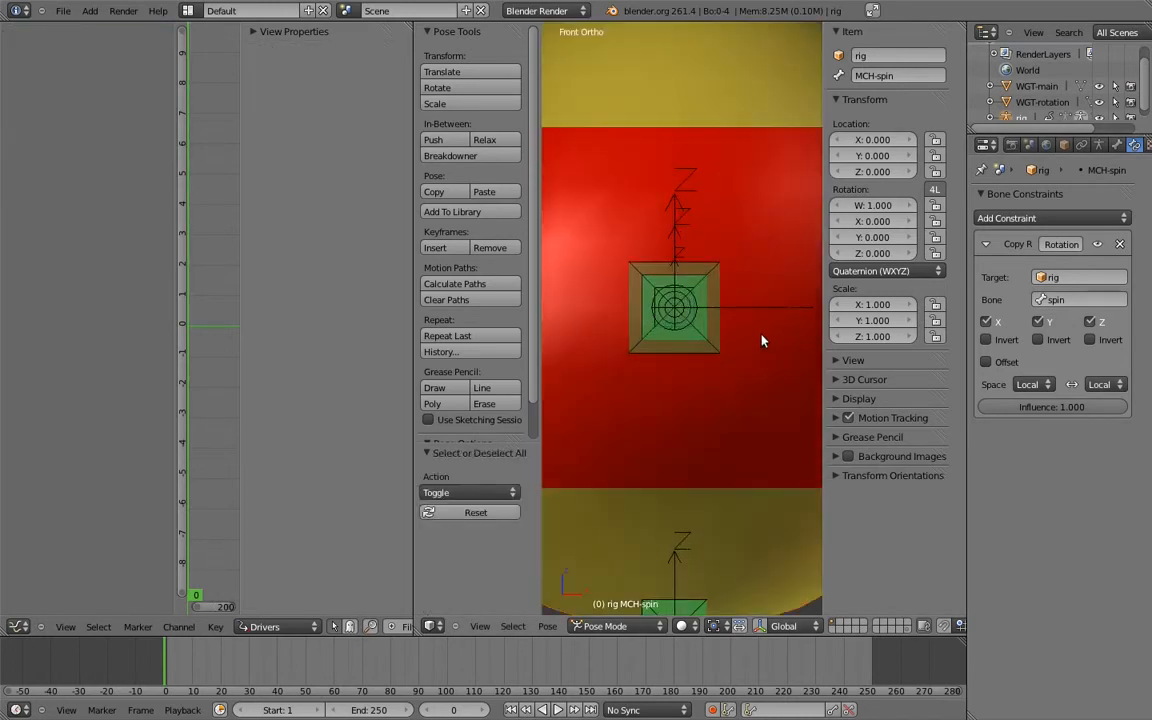
middle_drag(766, 332, 715, 380)
right_click(707, 301)
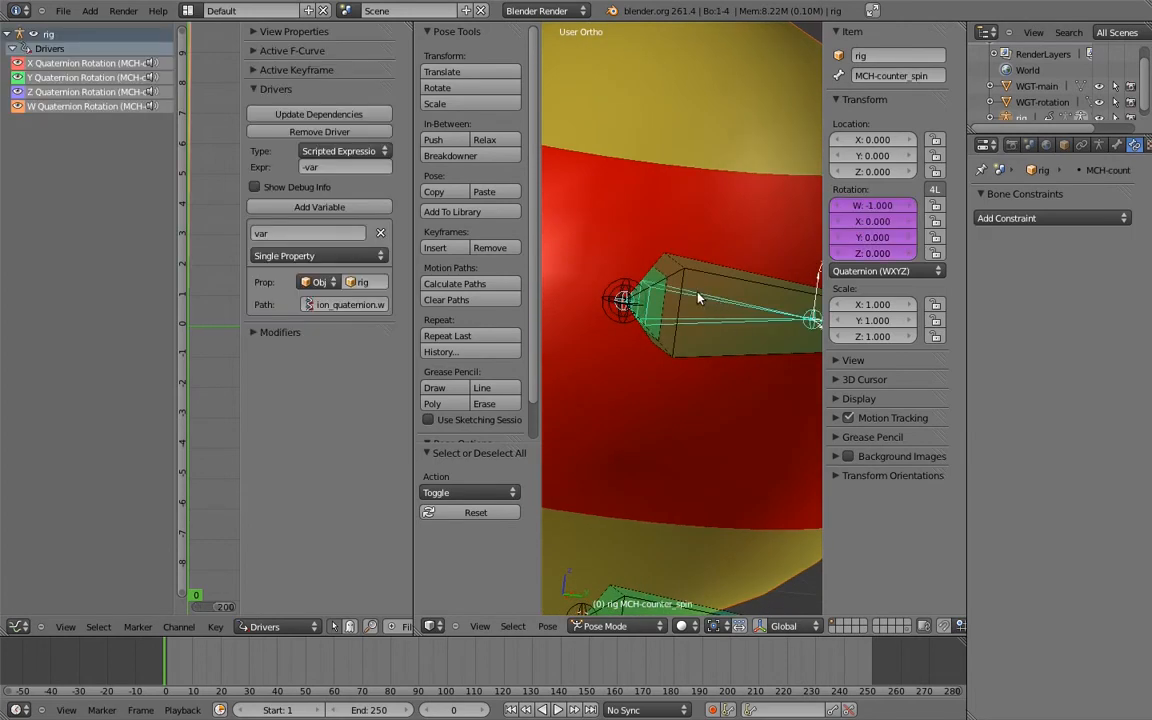
key(z)
right_click(710, 296)
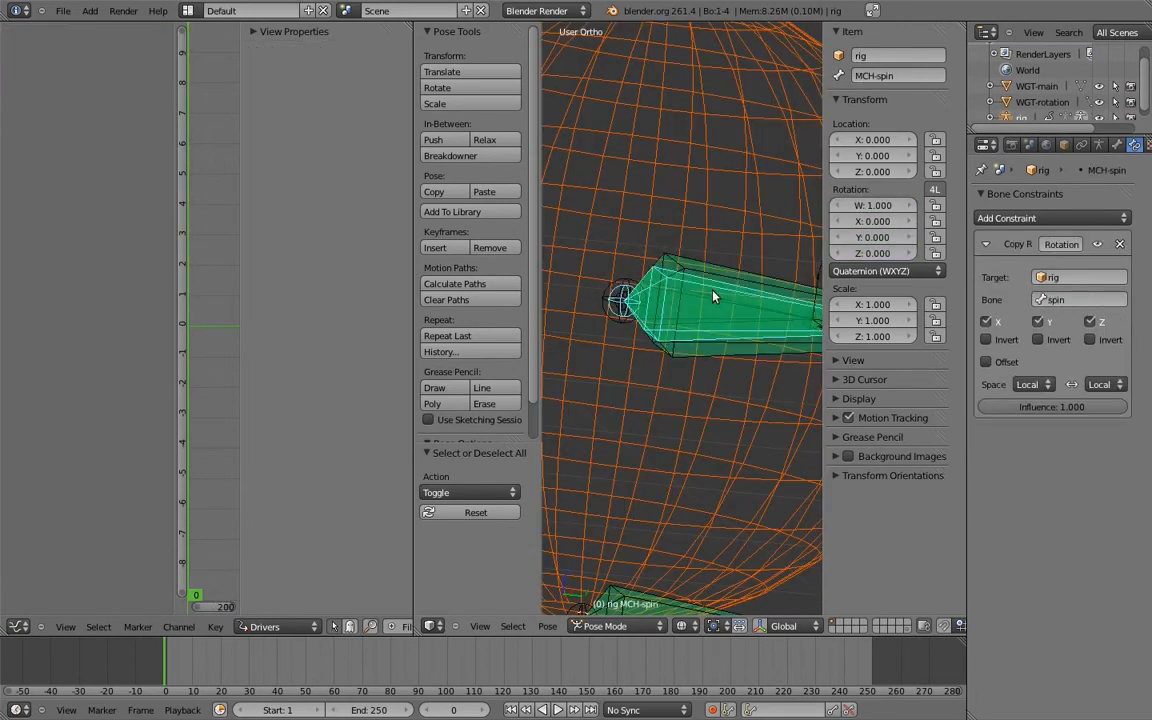
key(m)
click(836, 333)
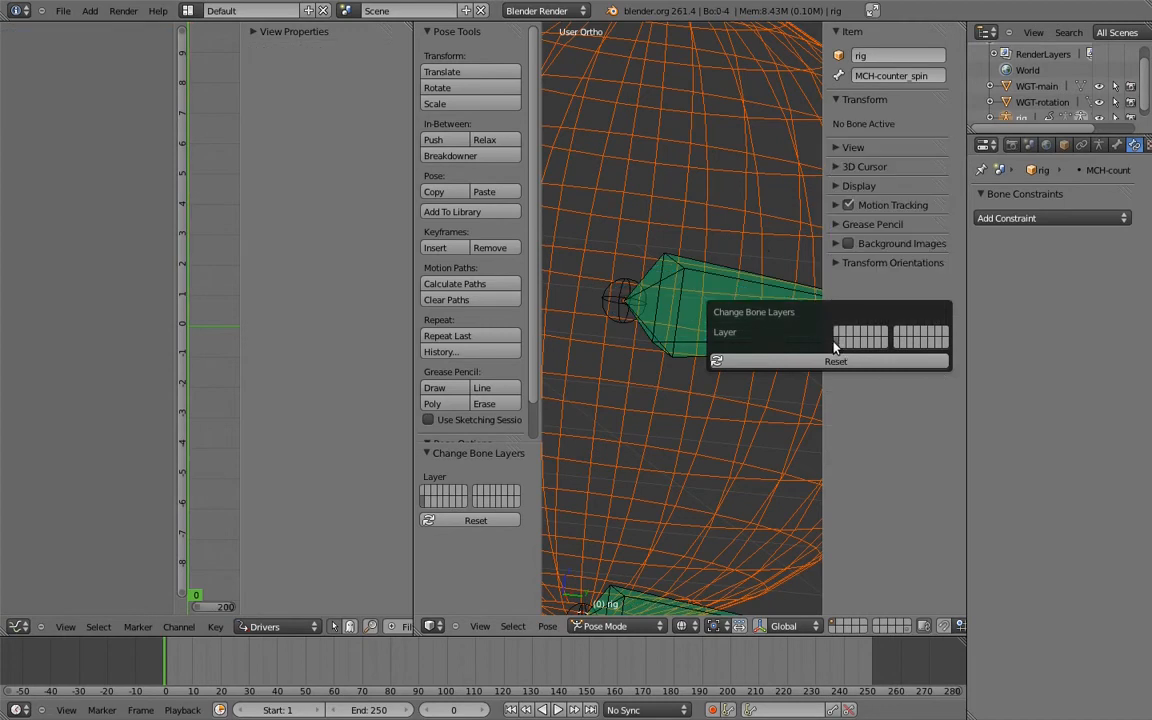
key(z)
scroll(725, 419, down, 5)
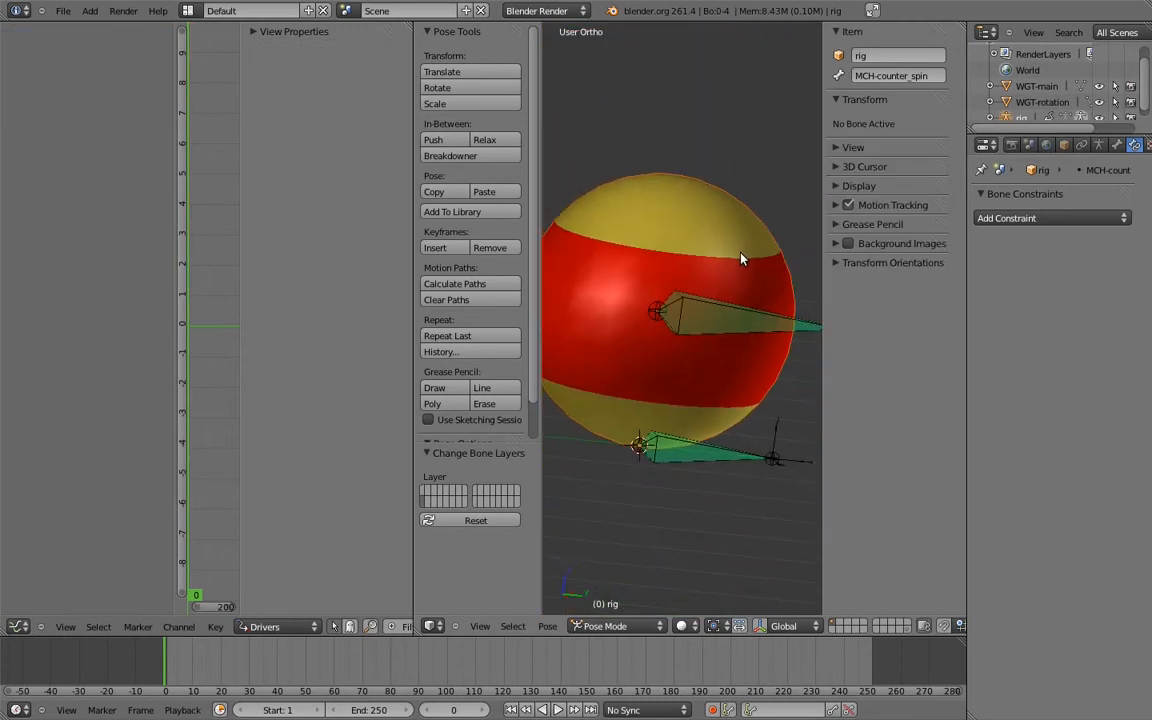
key(KP_1)
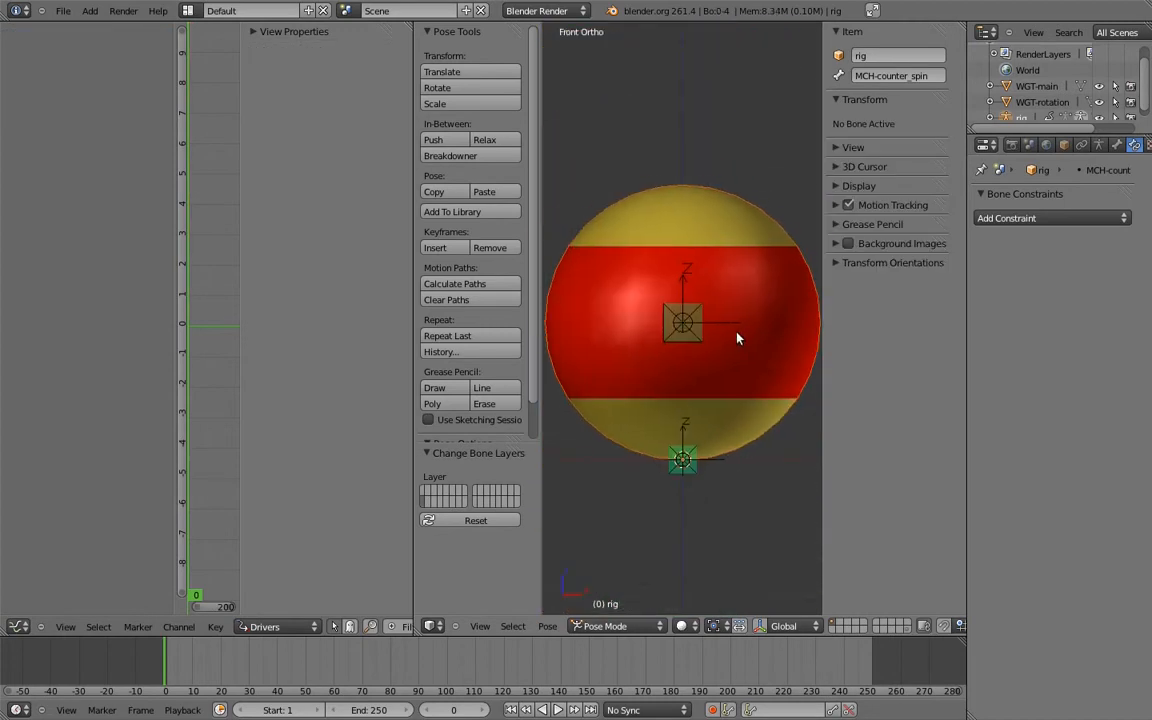
Step: Assign WGT-main as the custom shape of the main bone and WGT-rotation as the custom shape of the spin bone
right_click(686, 462)
click(1117, 145)
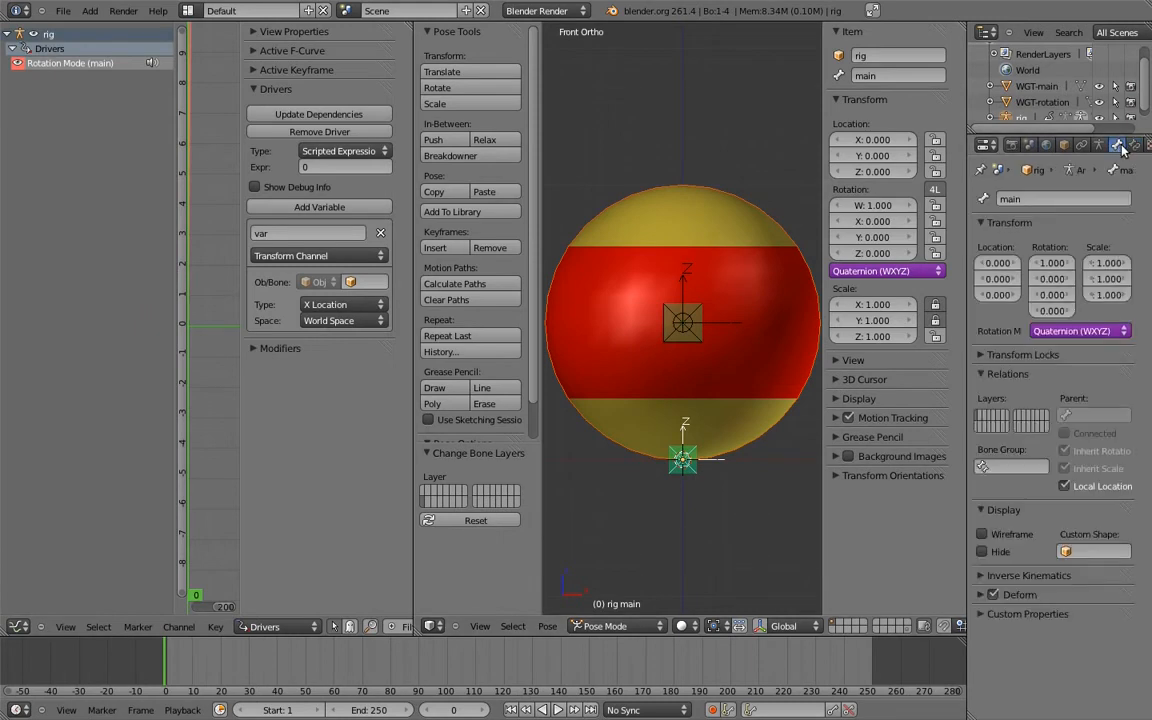
click(1095, 551)
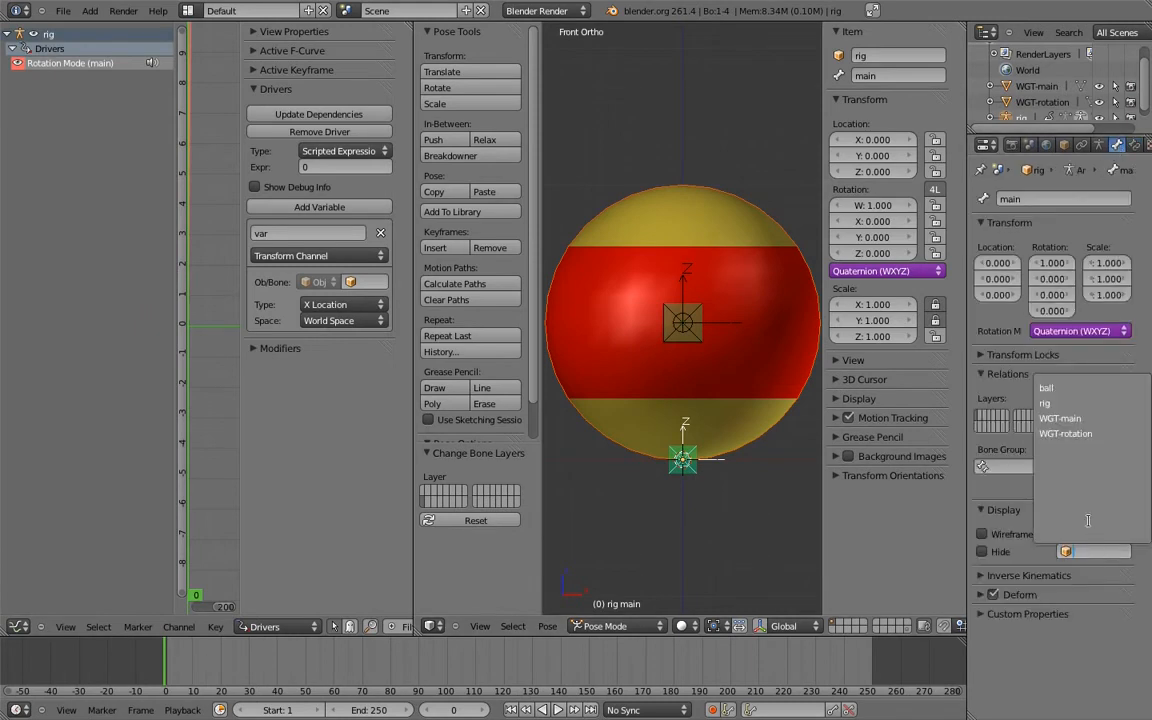
click(1060, 418)
right_click(690, 318)
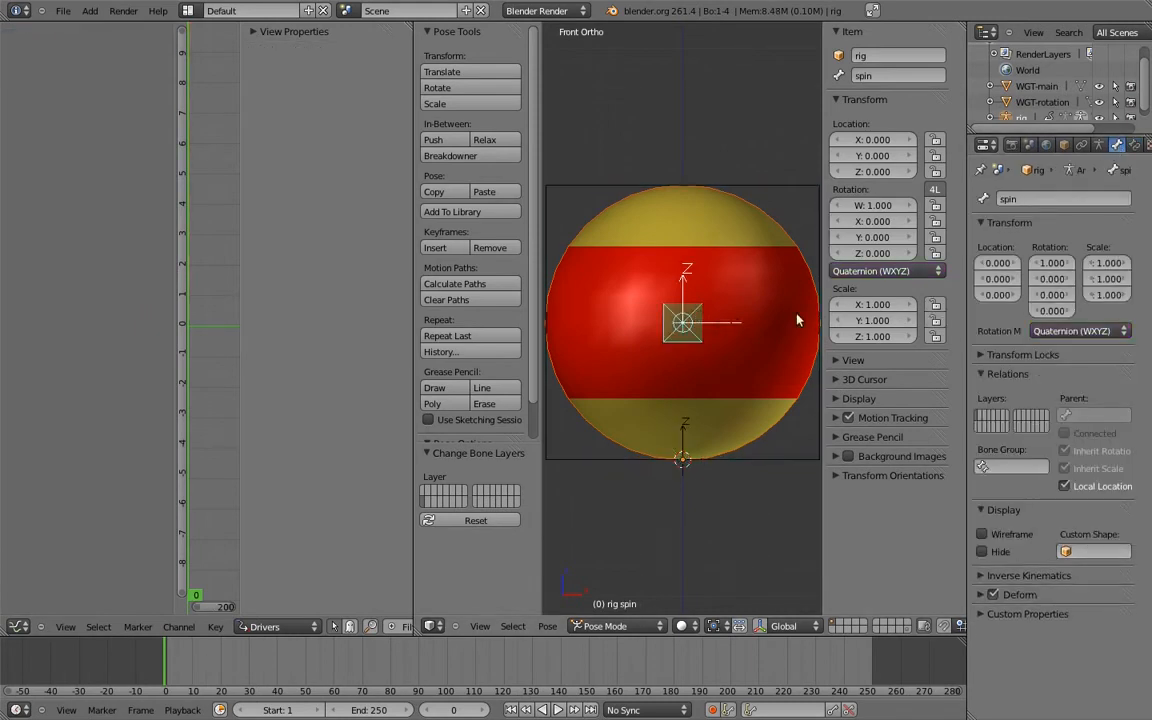
click(1095, 551)
click(1083, 436)
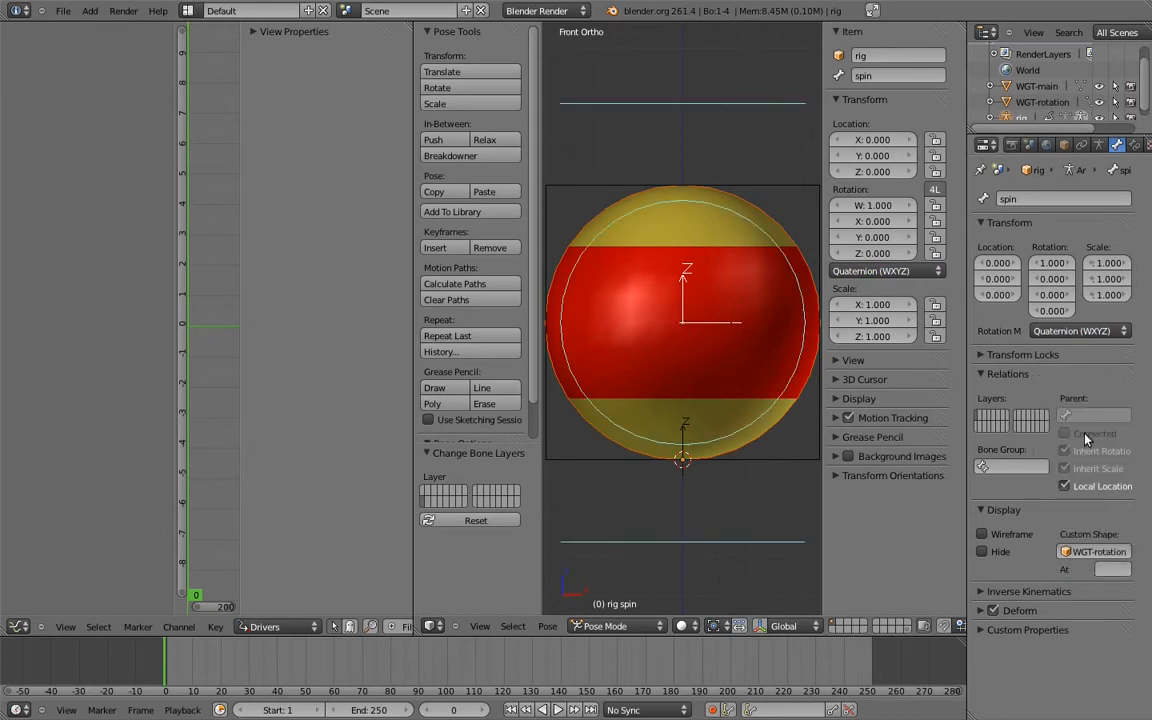
Step: Show the widget layer, scale WGT-rotation's mesh in Edit Mode to about 0.61 so the spin control hugs the ball, and hide the layer again
scroll(748, 290, down, 2)
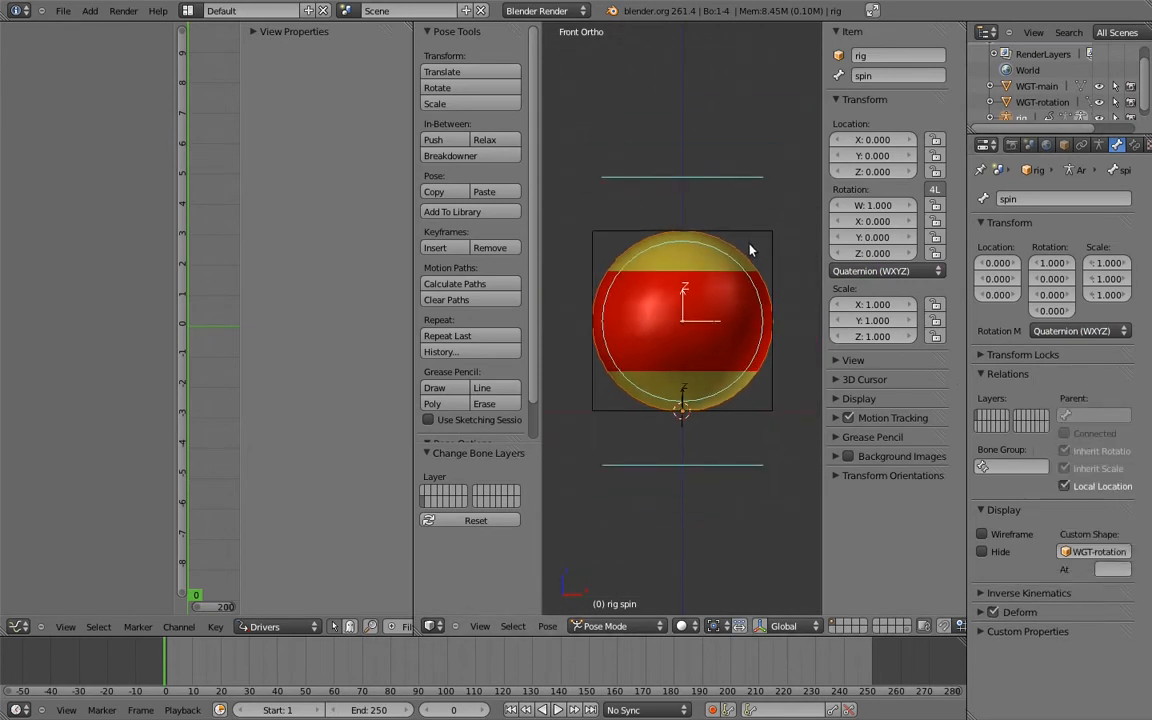
shift+click(908, 629)
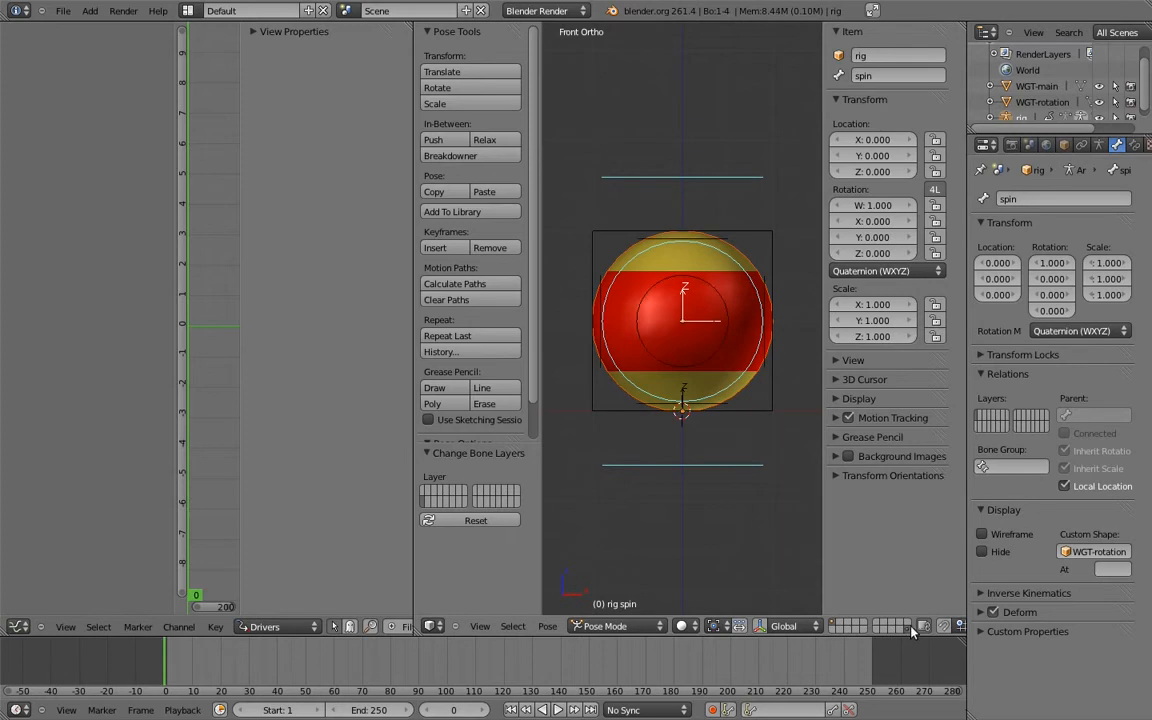
right_click(728, 242)
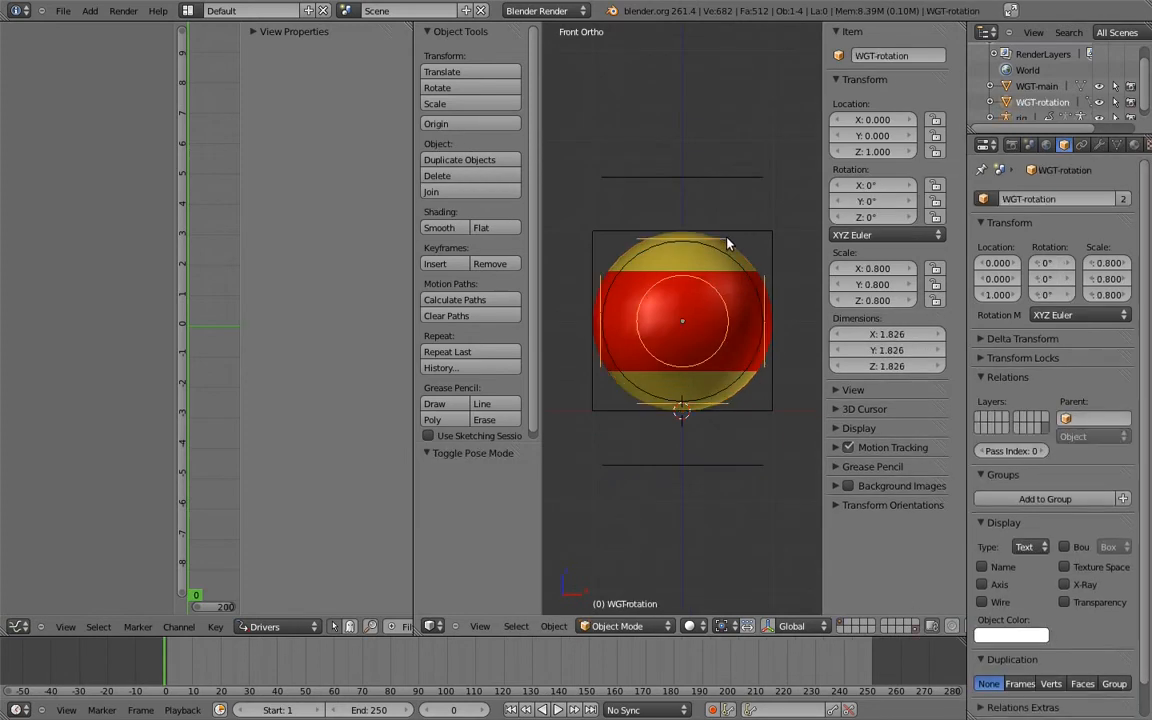
key(Tab)
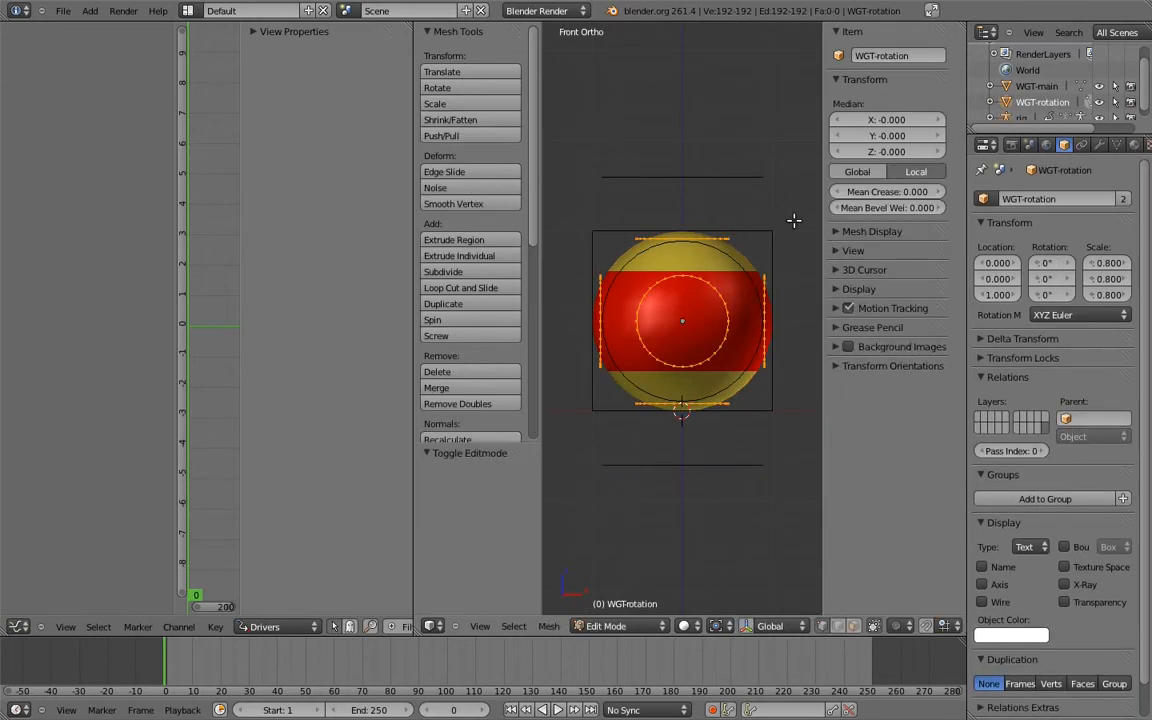
key(s)
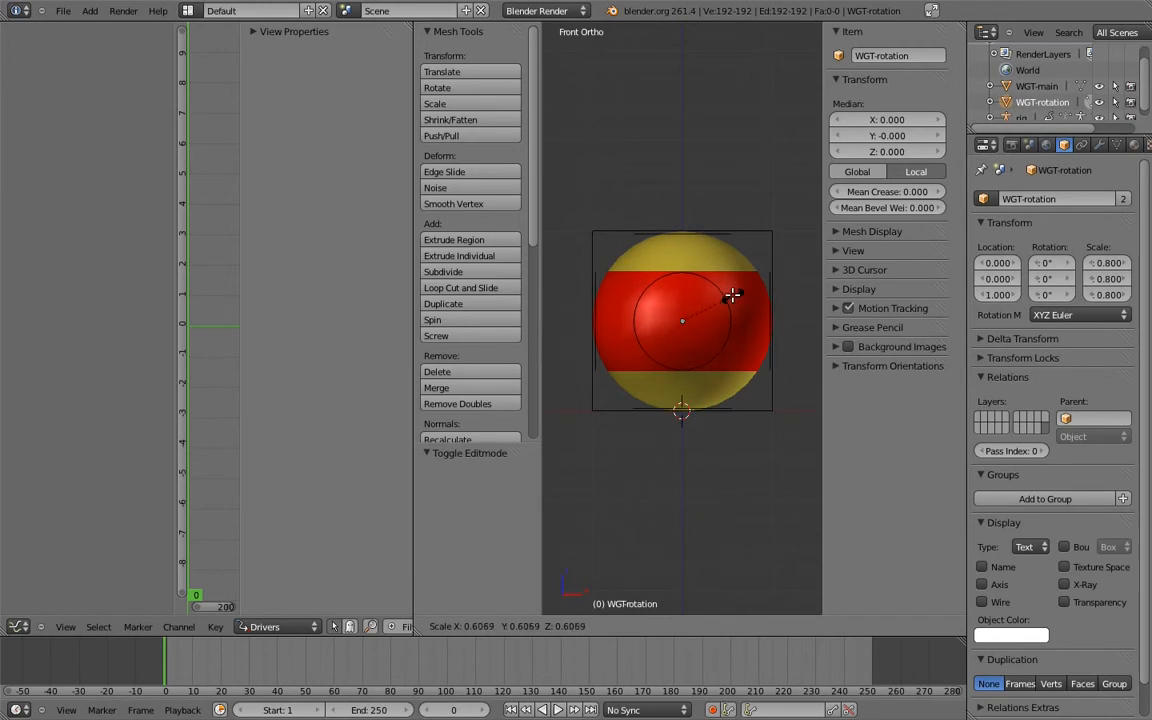
click(733, 295)
key(Tab)
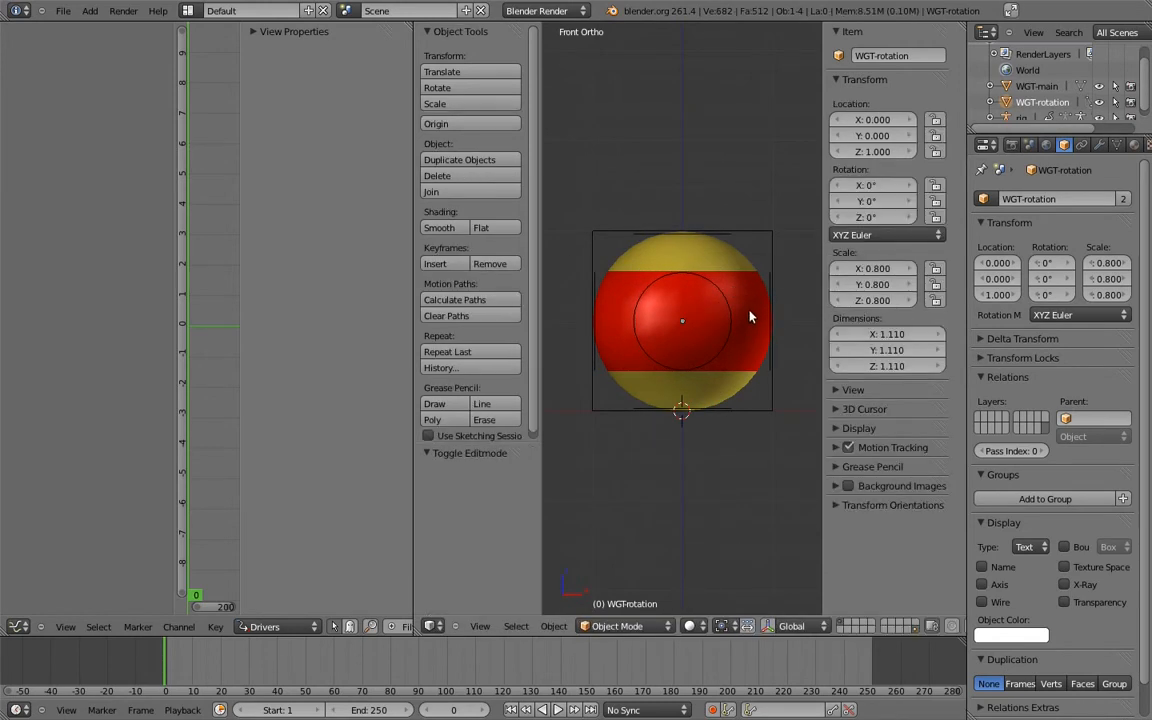
shift+click(915, 630)
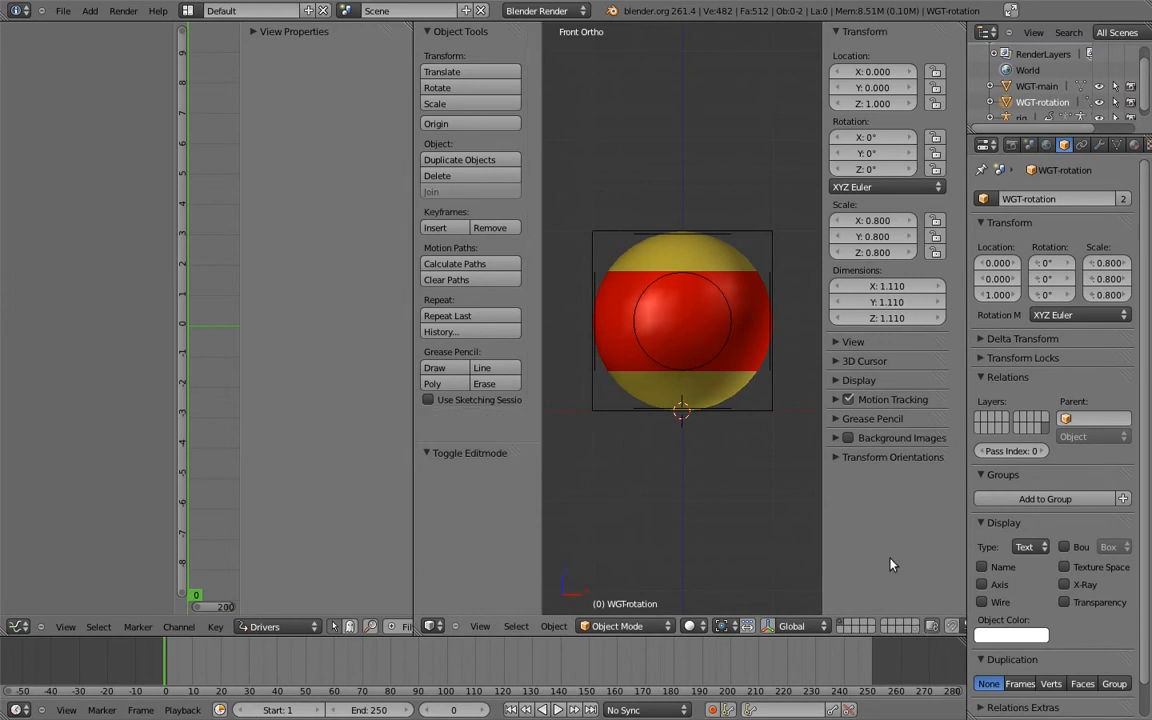
Step: Back in the rig's Pose Mode, lock the spin bone's location and scale on all axes and turn off the armature's axes display
right_click(763, 231)
key(ctrl+Tab)
right_click(725, 235)
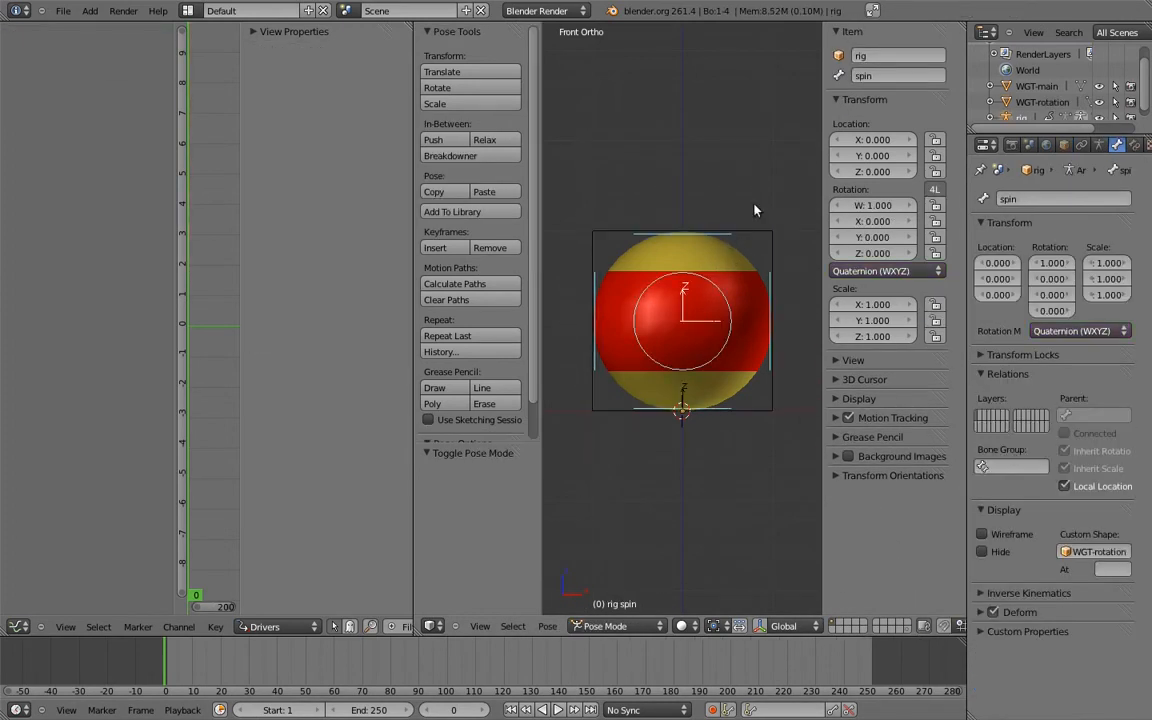
drag(935, 141, 936, 172)
click(937, 305)
drag(936, 320, 936, 336)
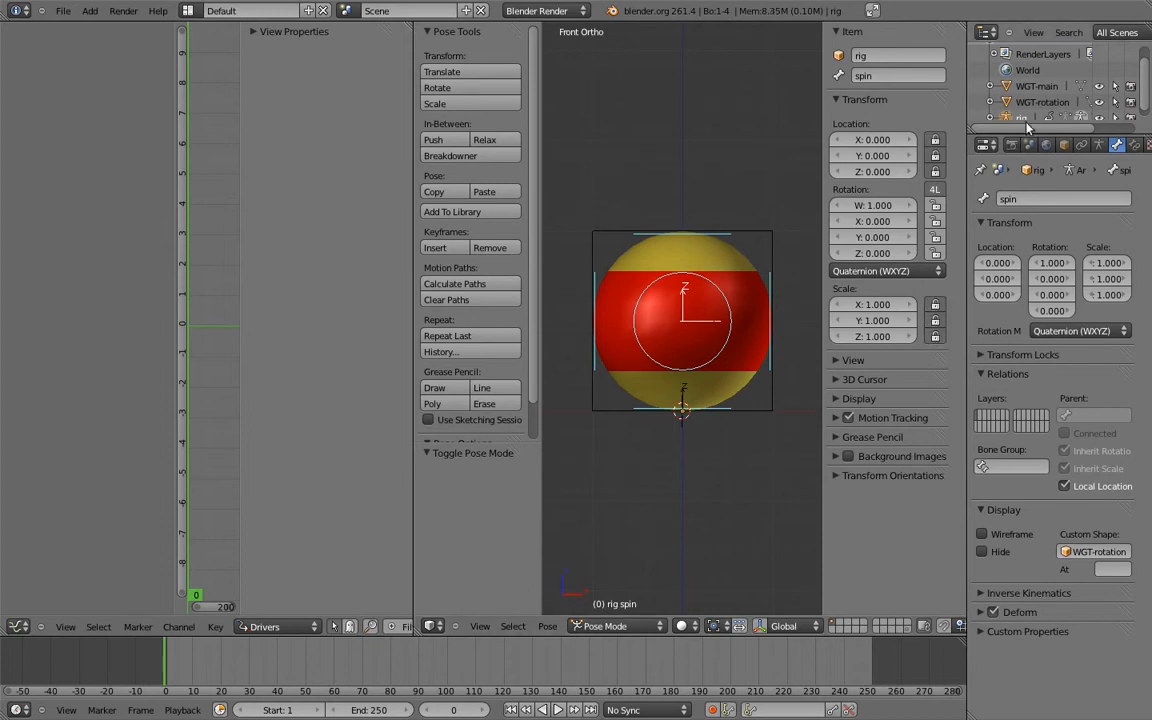
click(1099, 145)
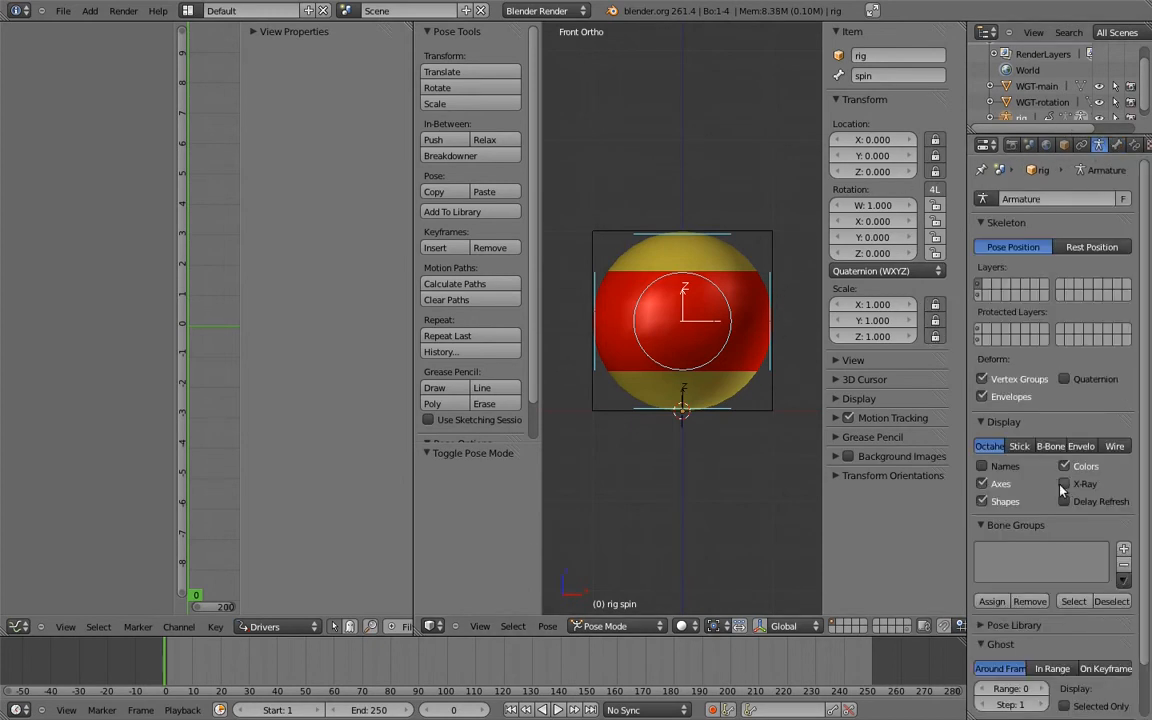
click(982, 484)
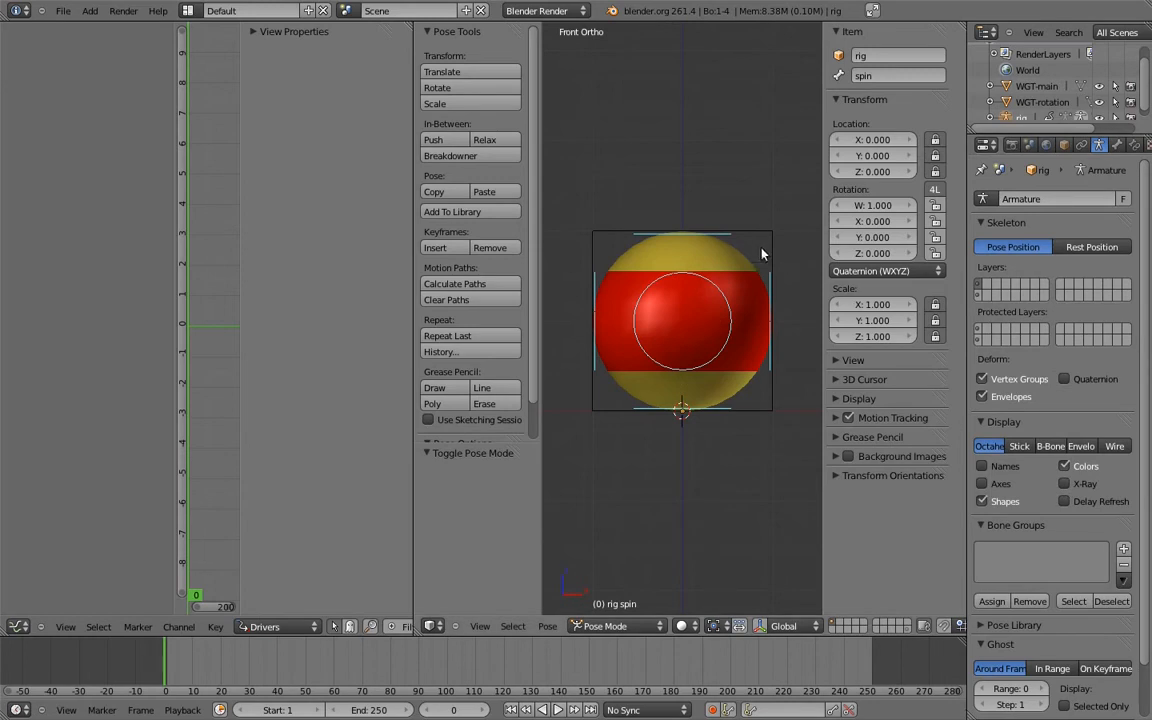
Step: Test the controls by rotating the spin bone about -28.8° and stretching the main bone to a Z scale of about 1.84
key(r)
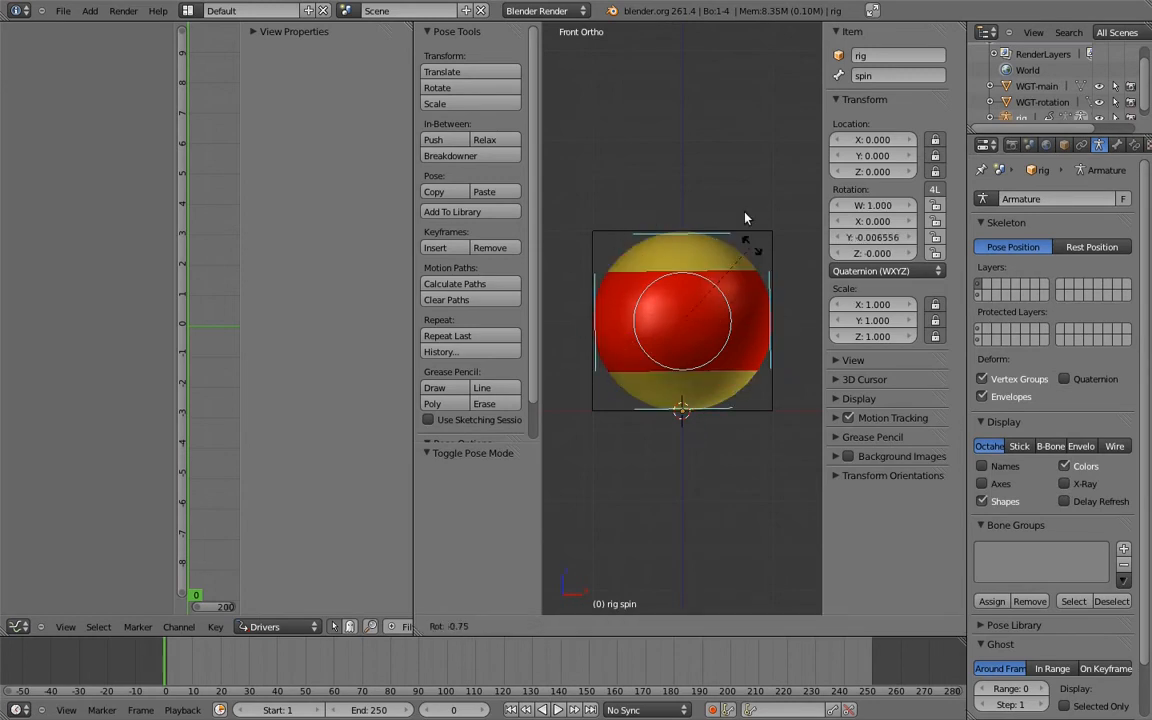
click(771, 233)
right_click(680, 220)
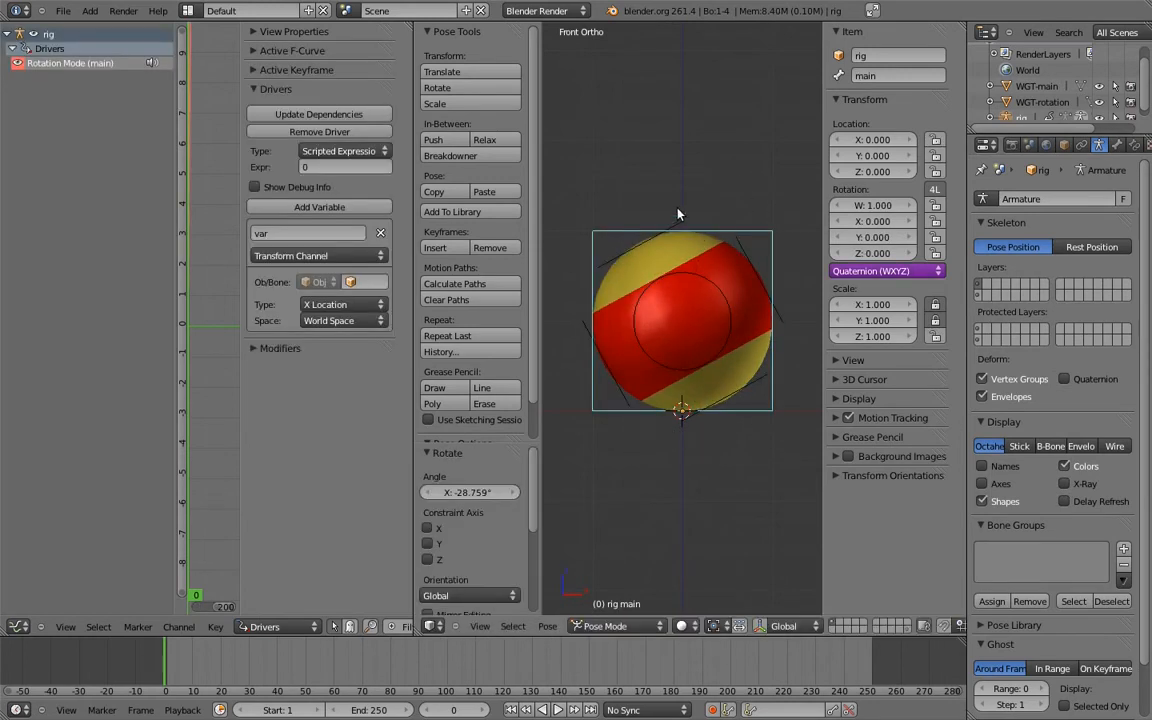
key(s)
click(704, 97)
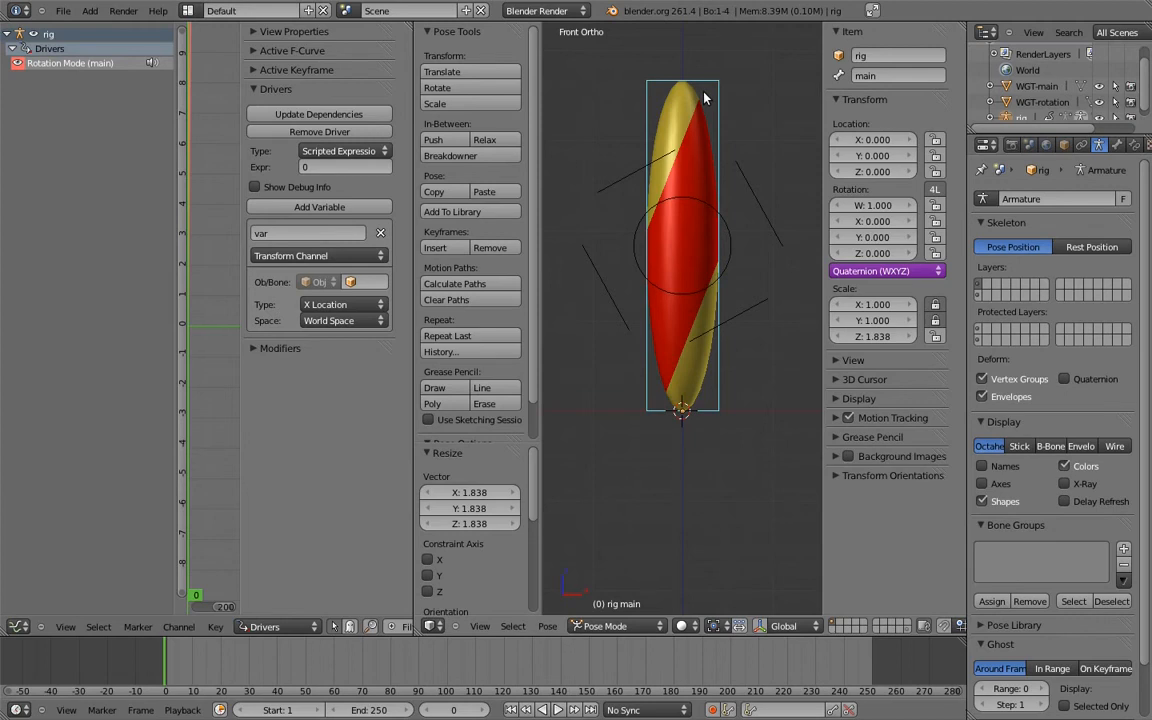
Step: Set the spin bone's custom shape to display at the MCH-spin bone's transform
right_click(750, 190)
click(1117, 145)
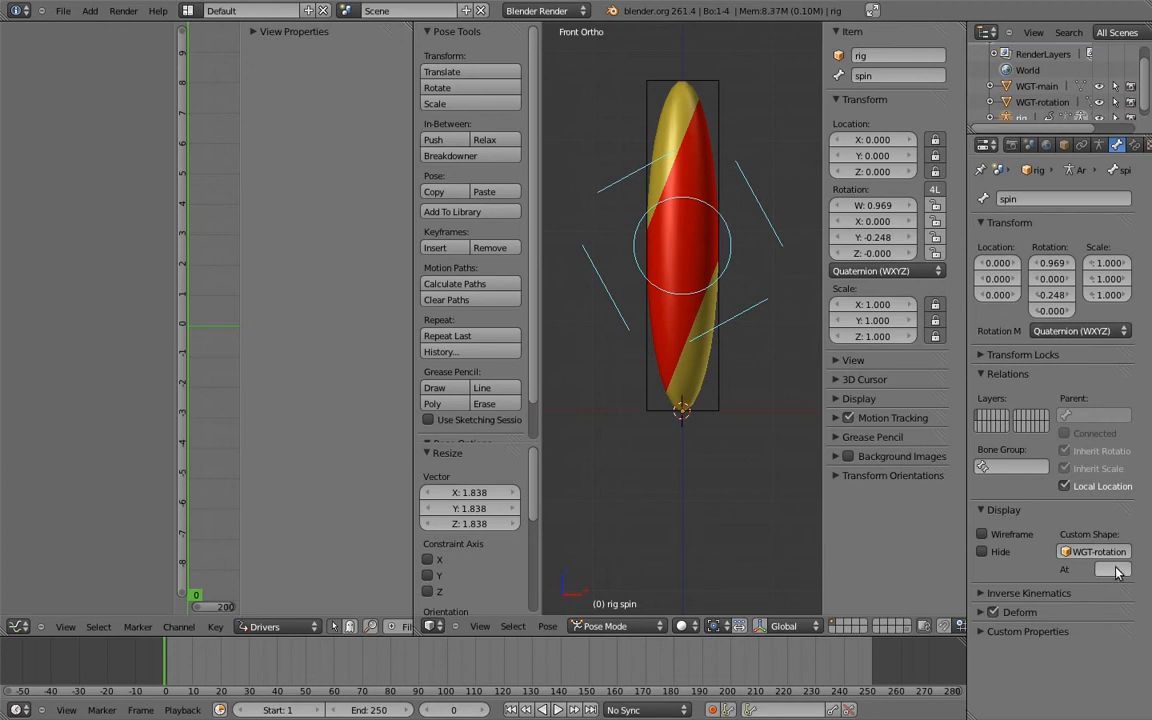
click(1113, 569)
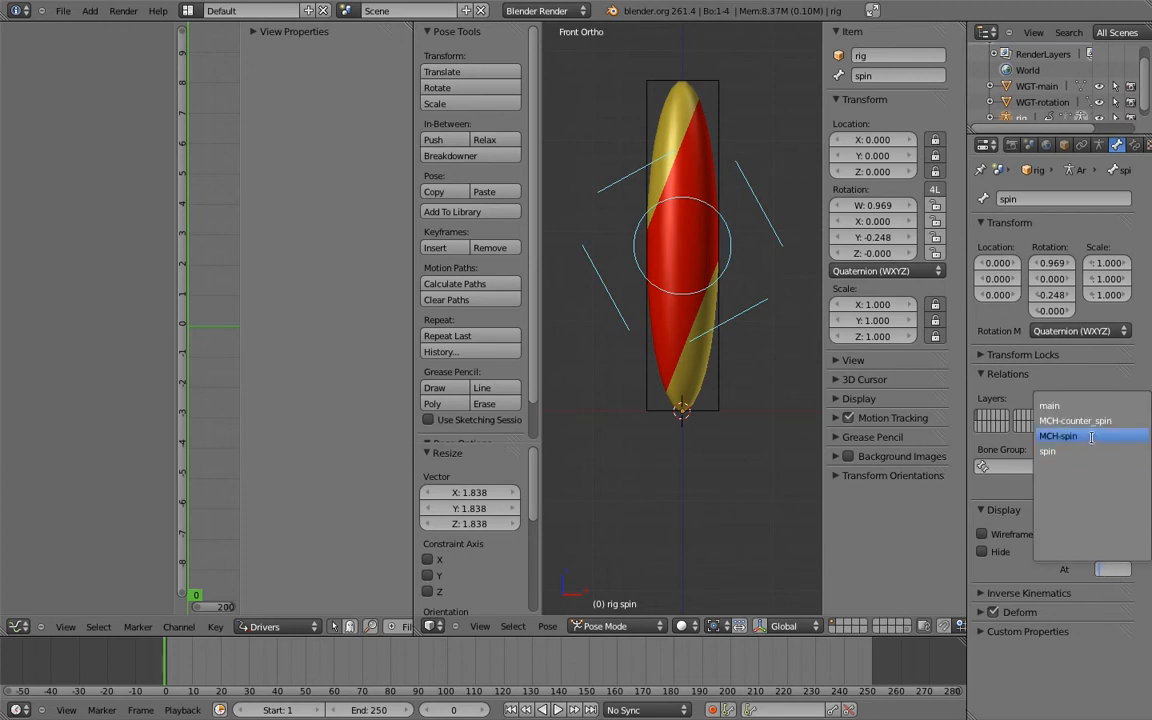
click(1060, 436)
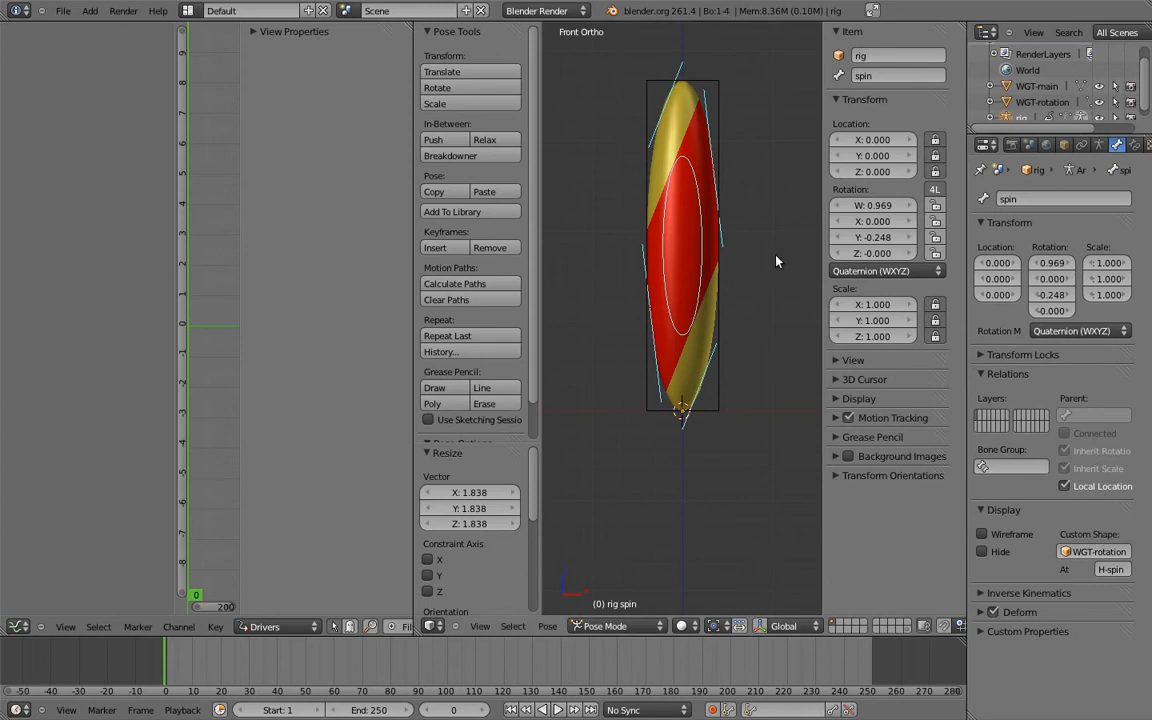
Step: Select all visible bones and clear their pose rotation and scale
key(a)
key(a)
key(alt+r)
key(alt+s)
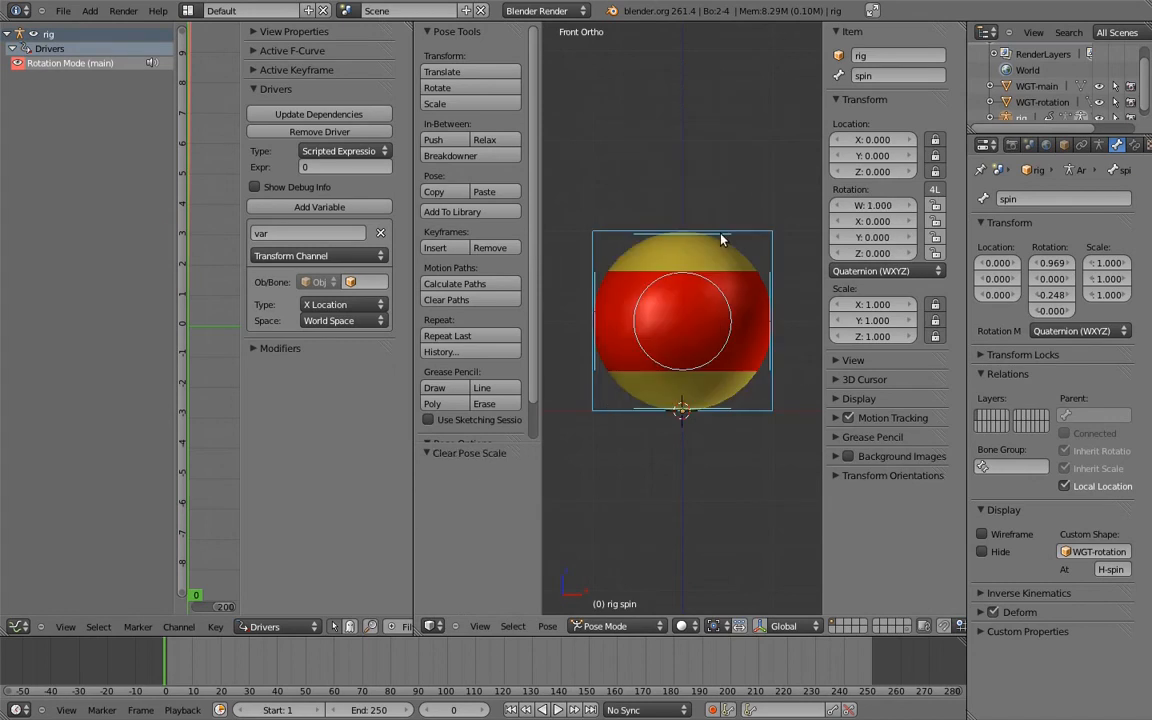
Step: Rotate the main bone about 27.7° in front view and stretch it to a Z scale of about 1.79
right_click(748, 226)
key(r)
click(779, 314)
shift+middle_drag(737, 312, 700, 320)
key(s)
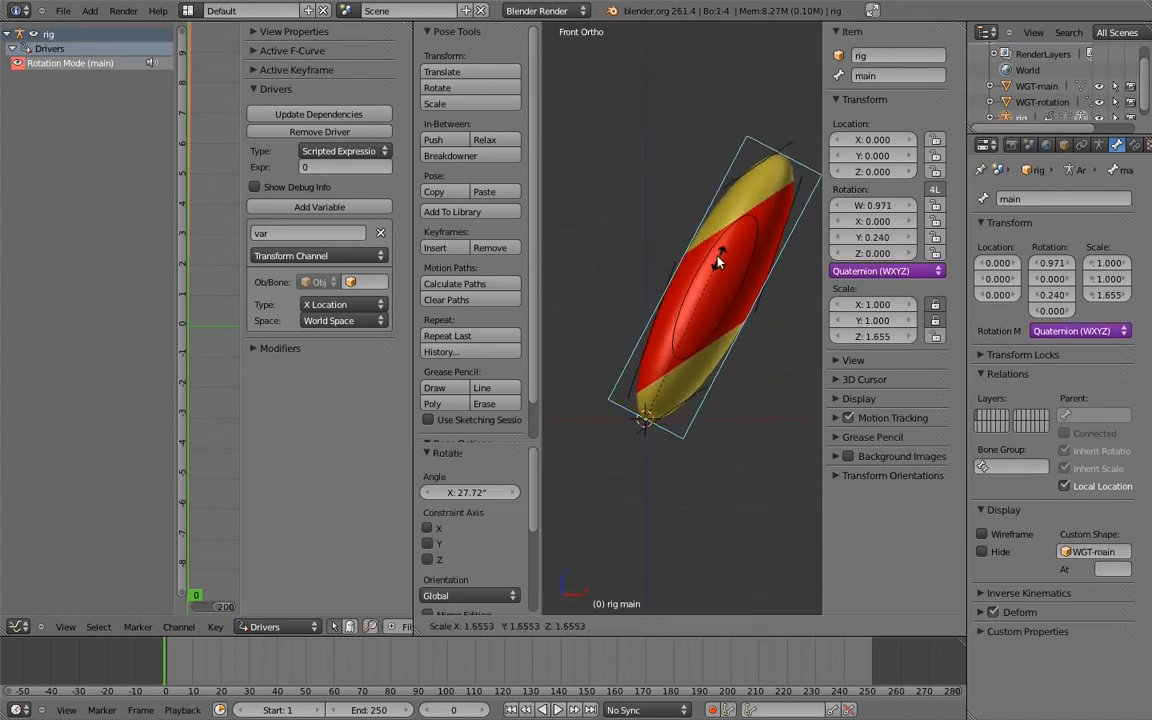
click(742, 203)
Step: Rotate the spin bone on the tilted, stretched ball to test that its control follows the deformation
right_click(746, 208)
key(r)
click(789, 248)
middle_drag(786, 258, 663, 280)
Step: Rotate the main bone about -30.6° from an orbited view, and try a free trackball rotation
right_click(656, 168)
middle_drag(657, 169, 696, 177)
key(r)
click(576, 219)
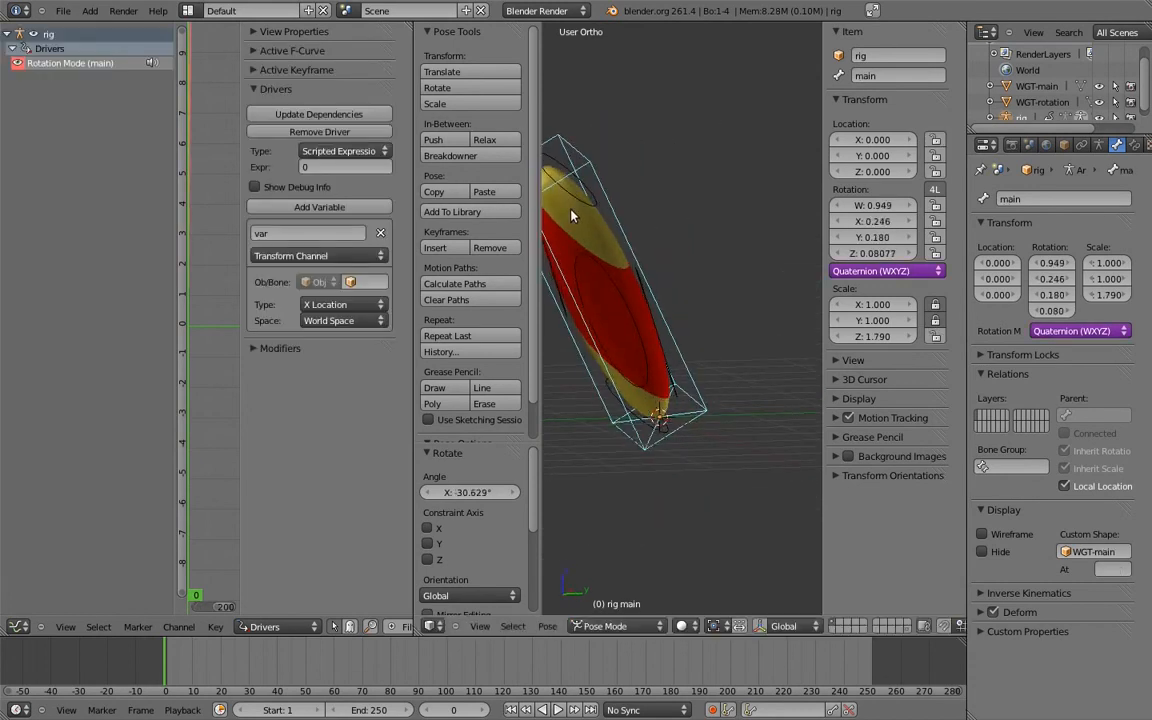
key(r)
key(r)
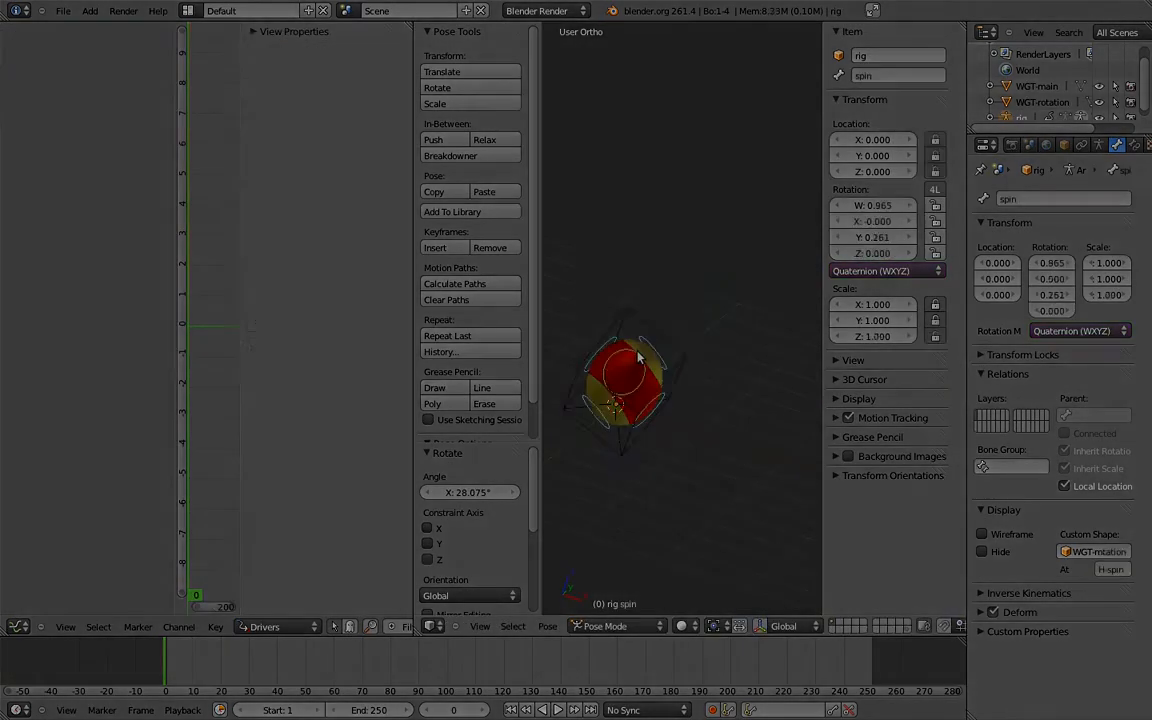